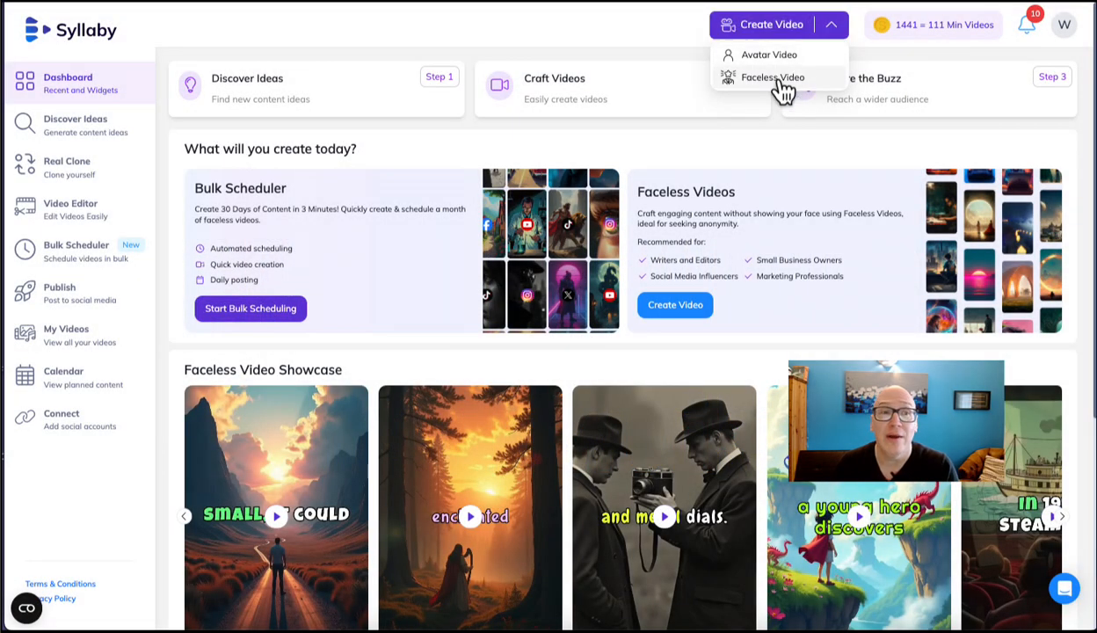
Start a new faceless video and browse the AI visual styles to the end of the list
left_click(778, 84)
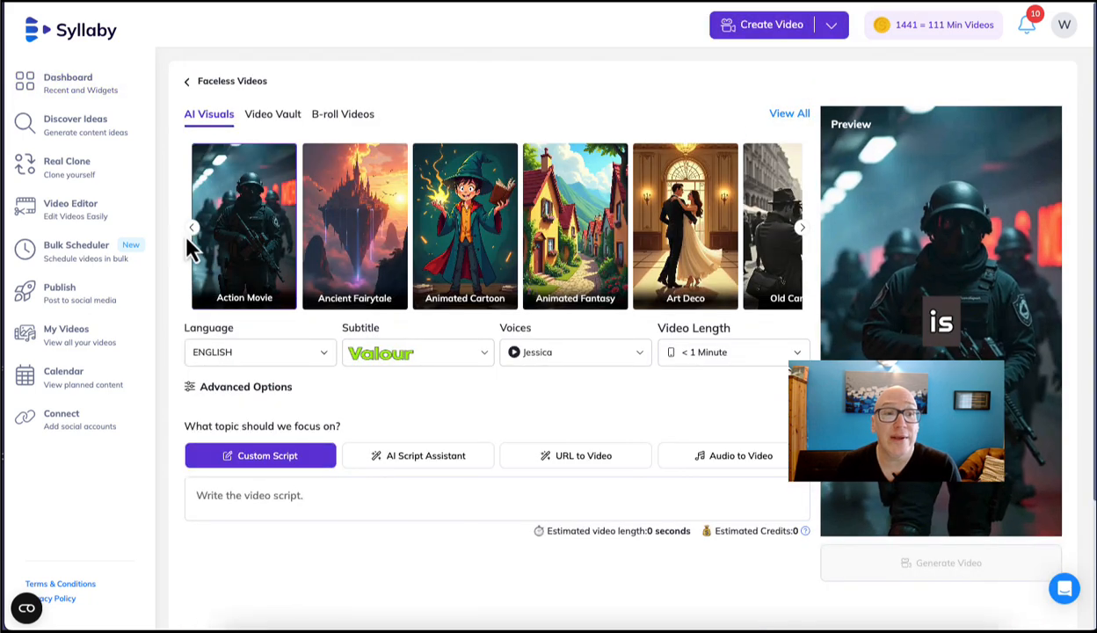
left_click(801, 228)
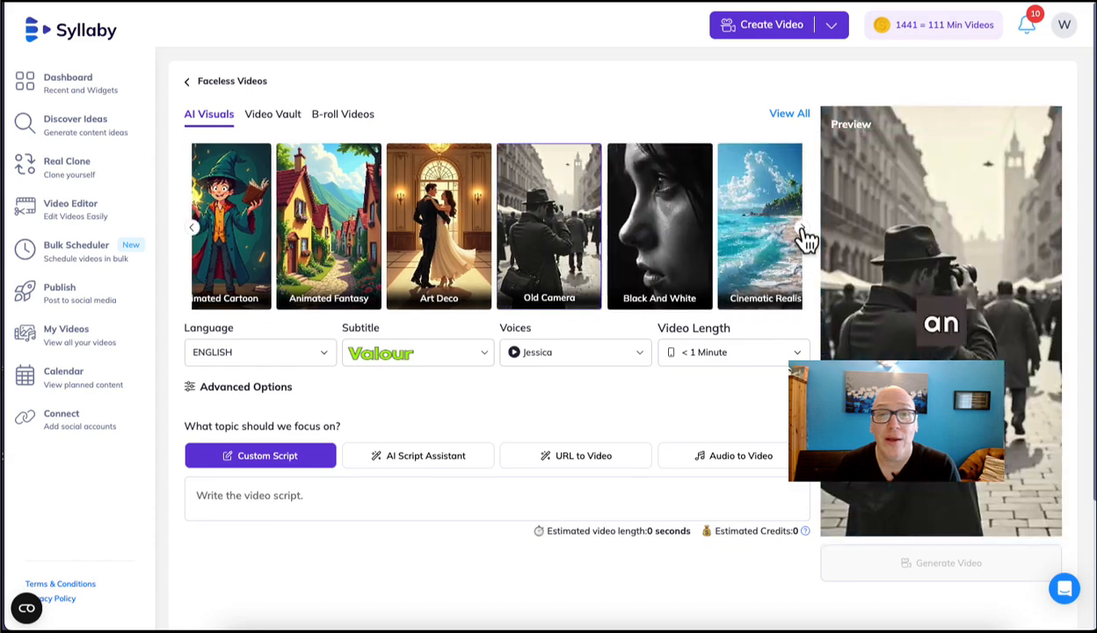
left_click(480, 248)
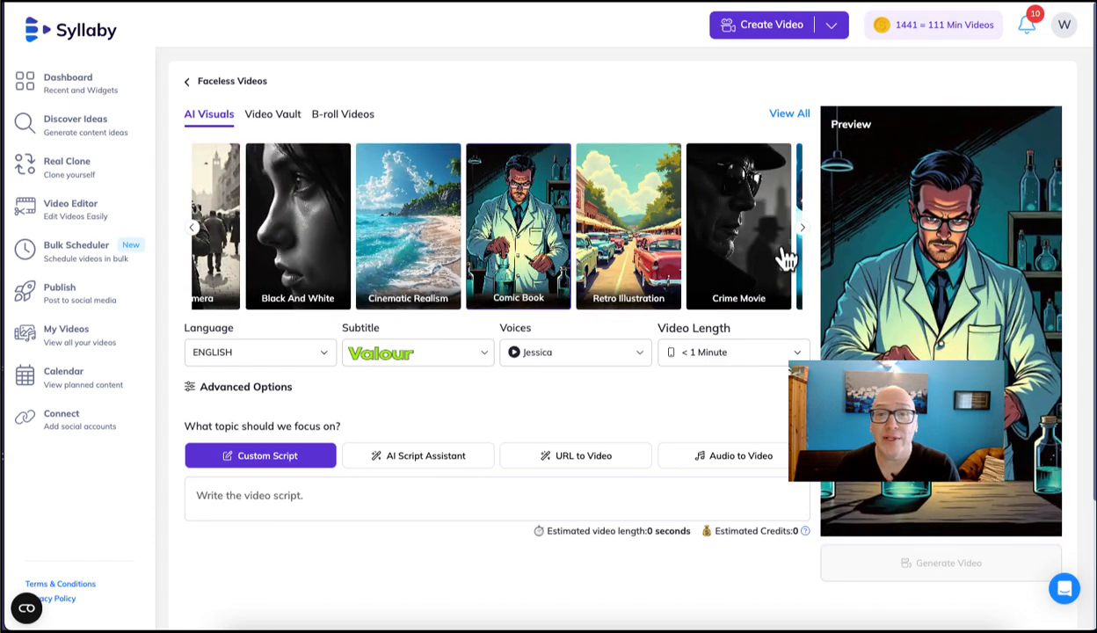
left_click(803, 232)
left_click(804, 231)
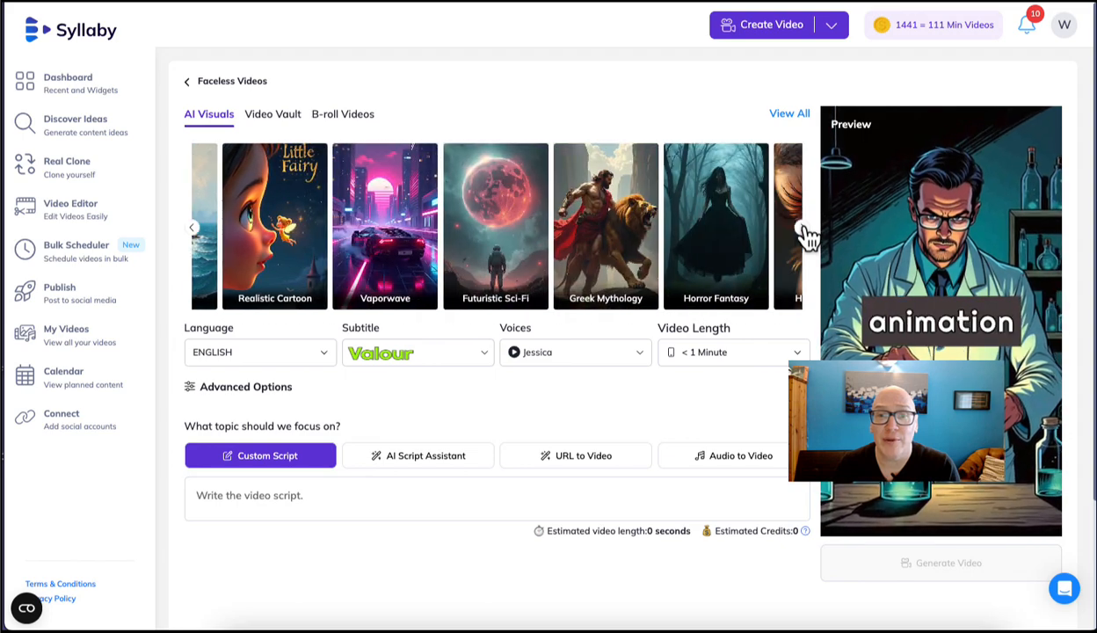
left_click(803, 230)
left_click(803, 230)
left_click(803, 231)
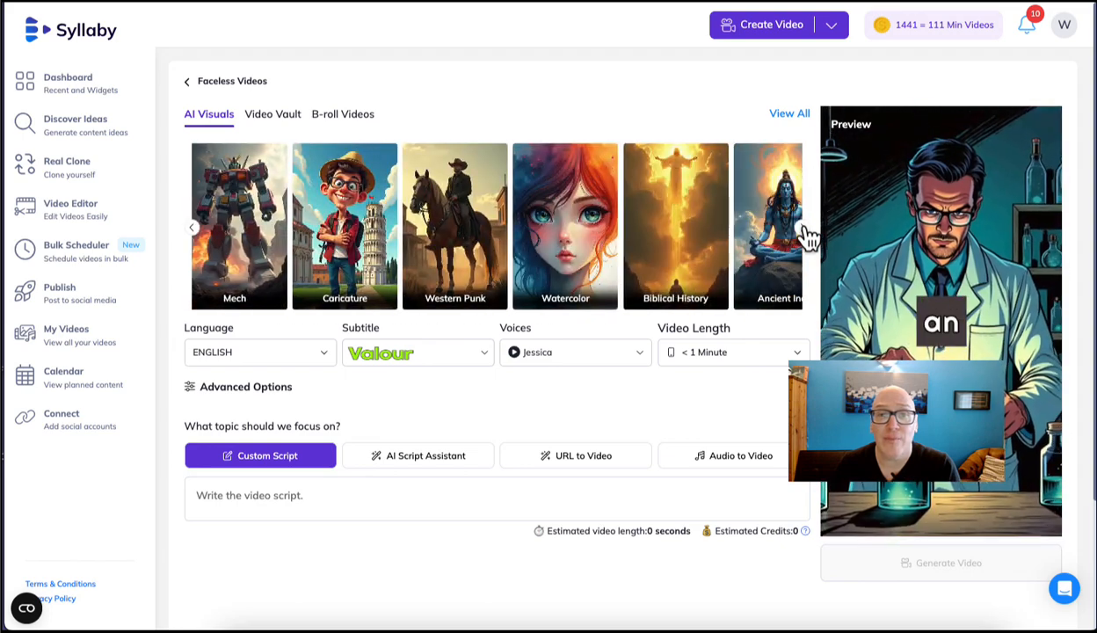
left_click(804, 231)
left_click(803, 231)
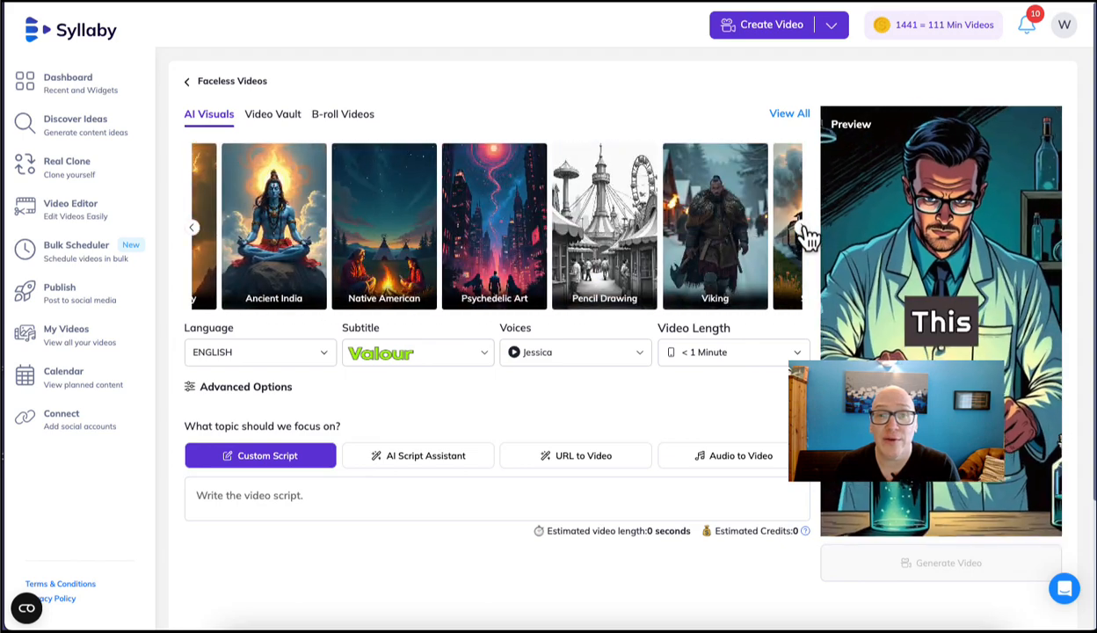
left_click(804, 231)
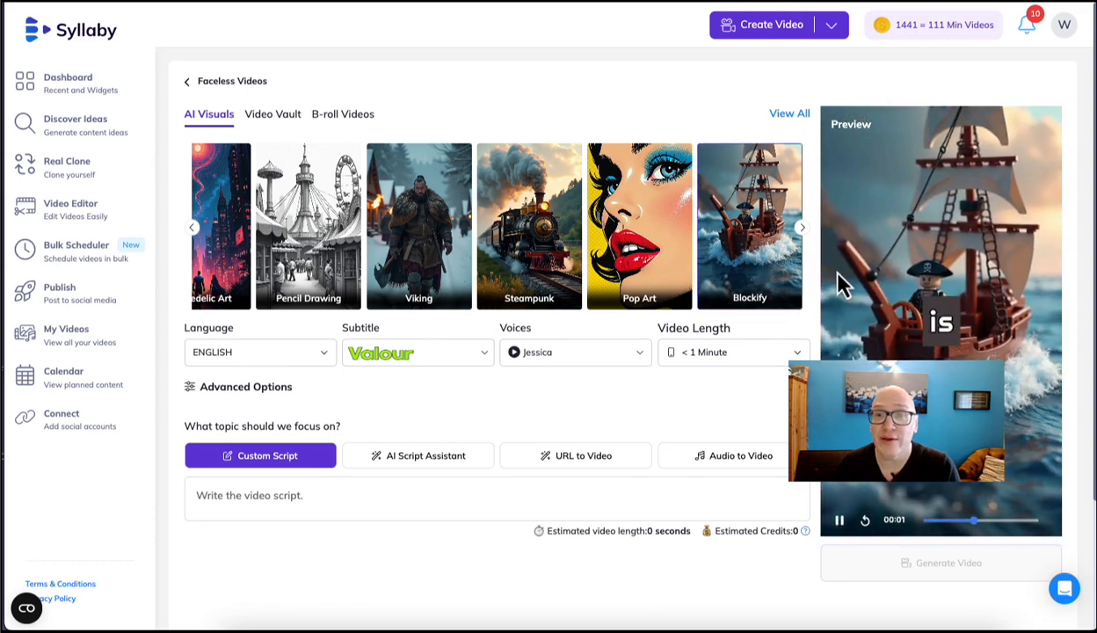
Go back through the AI visual styles and select Hyper Realism for the video
left_click(284, 249)
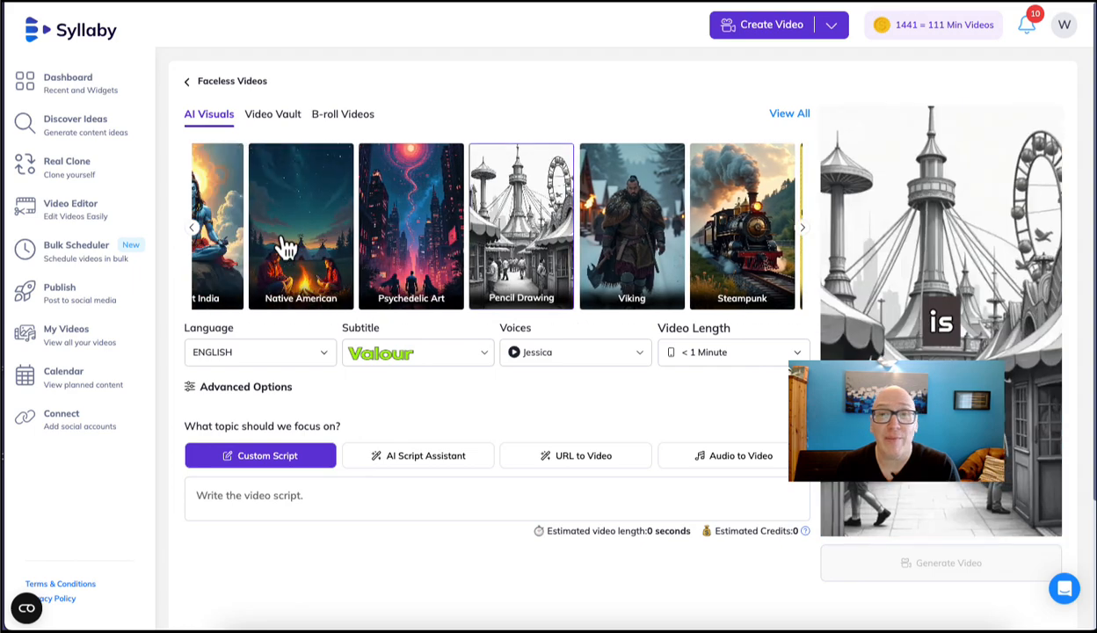
left_click(196, 236)
left_click(196, 237)
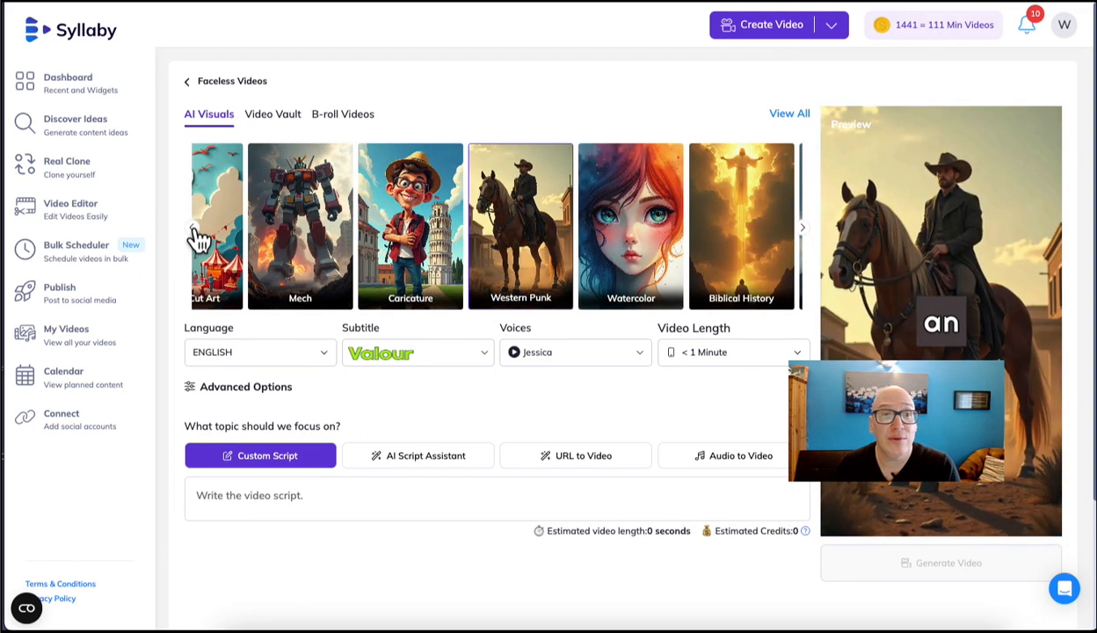
left_click(193, 235)
left_click(193, 235)
left_click(192, 236)
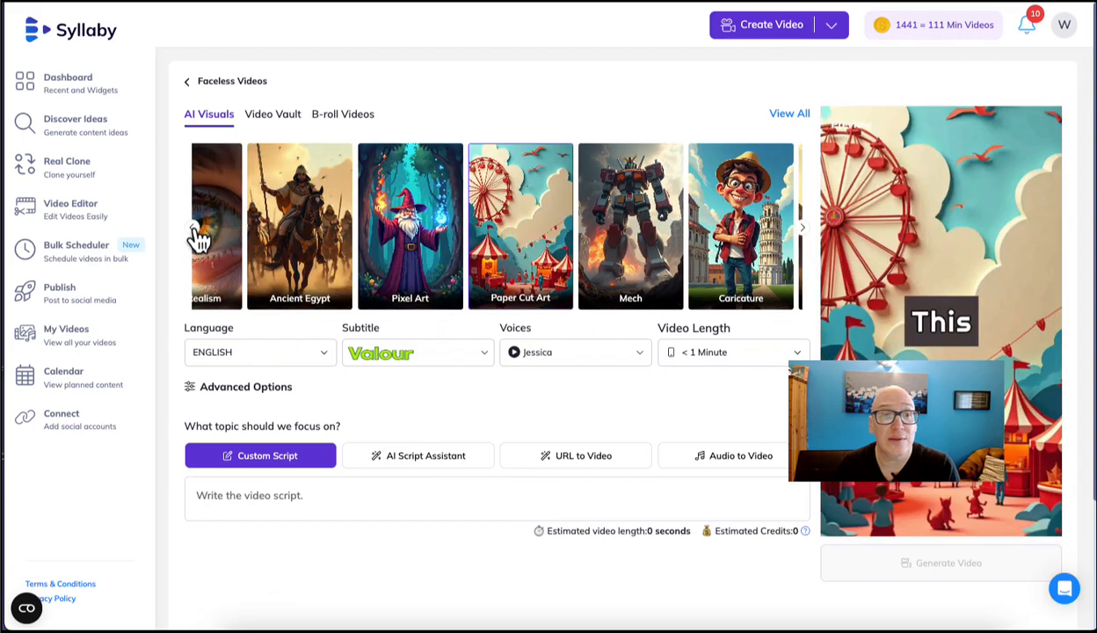
left_click(194, 236)
left_click(193, 237)
left_click(193, 237)
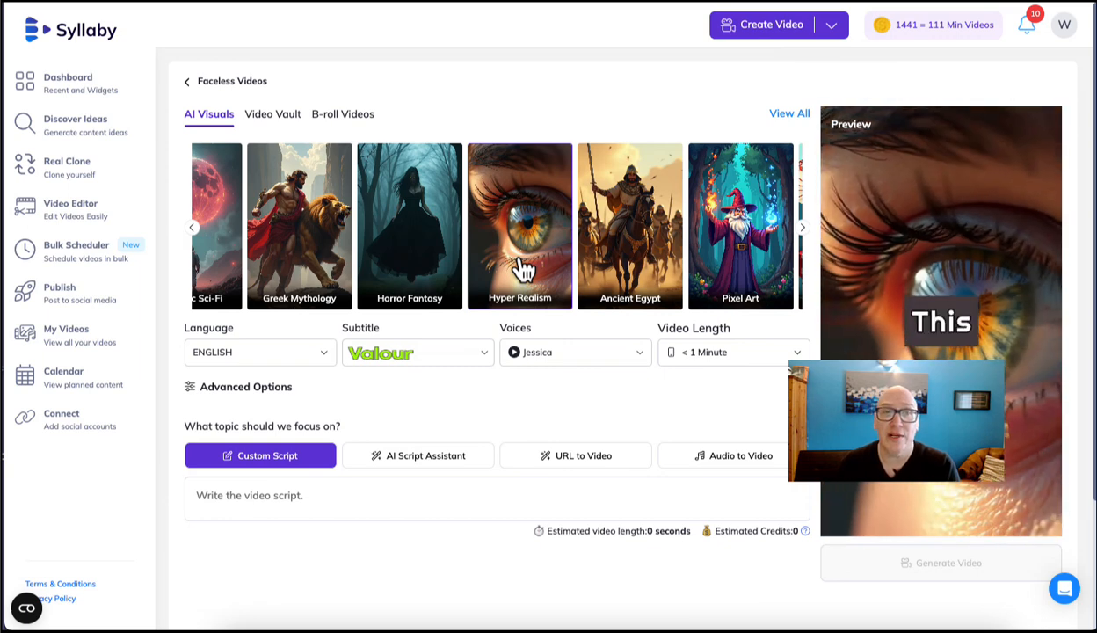
Examine the available languages, subtitle styles and video lengths for the faceless video
left_click(245, 370)
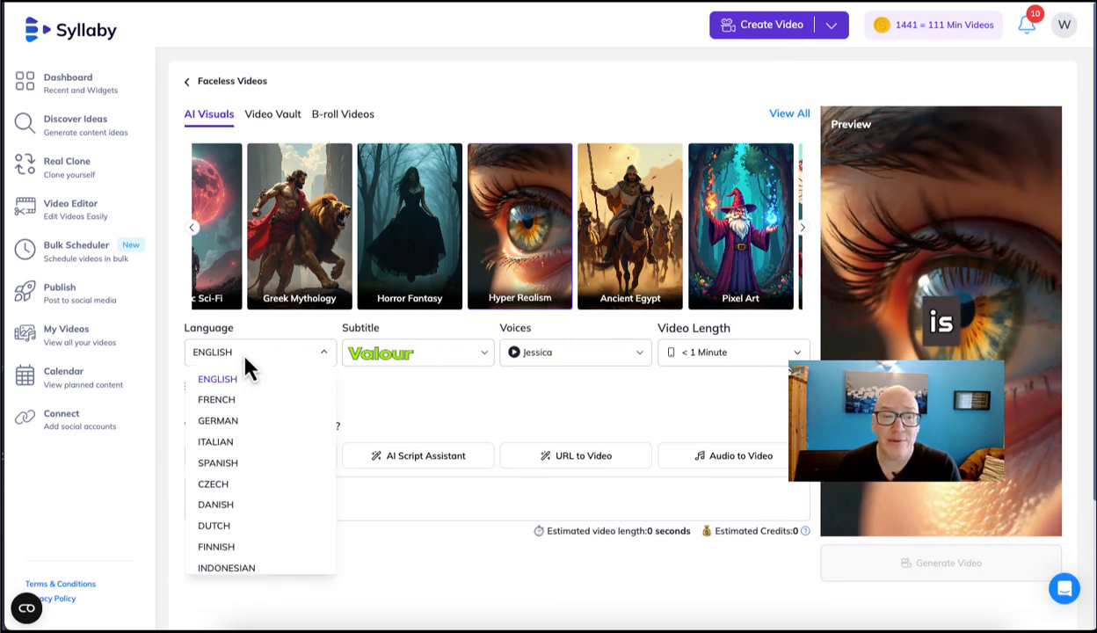
left_click(361, 393)
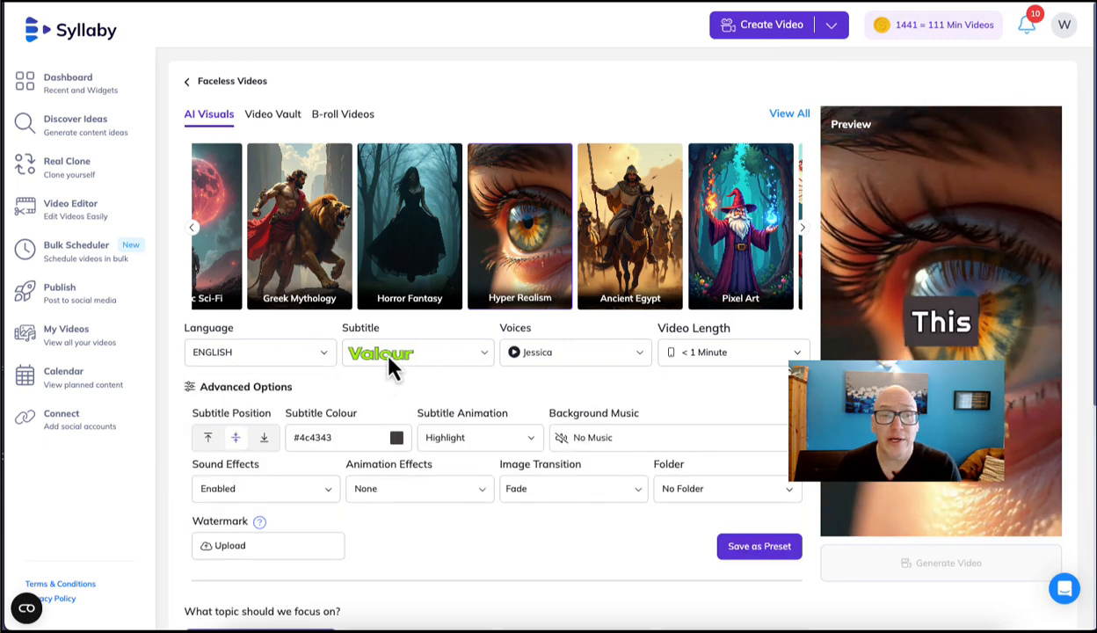
left_click(388, 356)
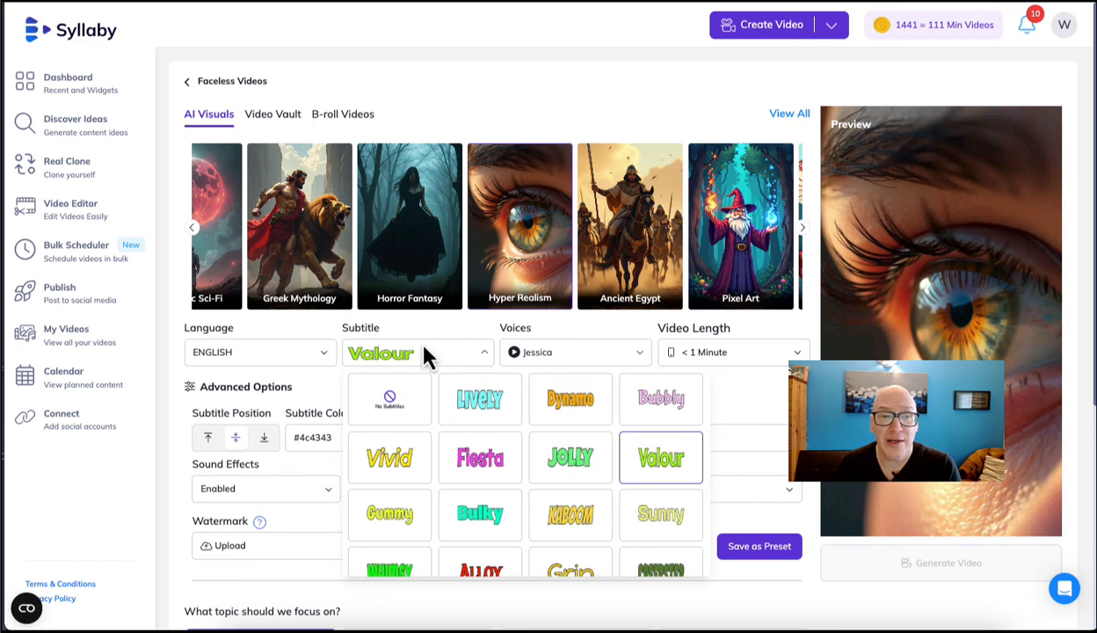
left_click(423, 352)
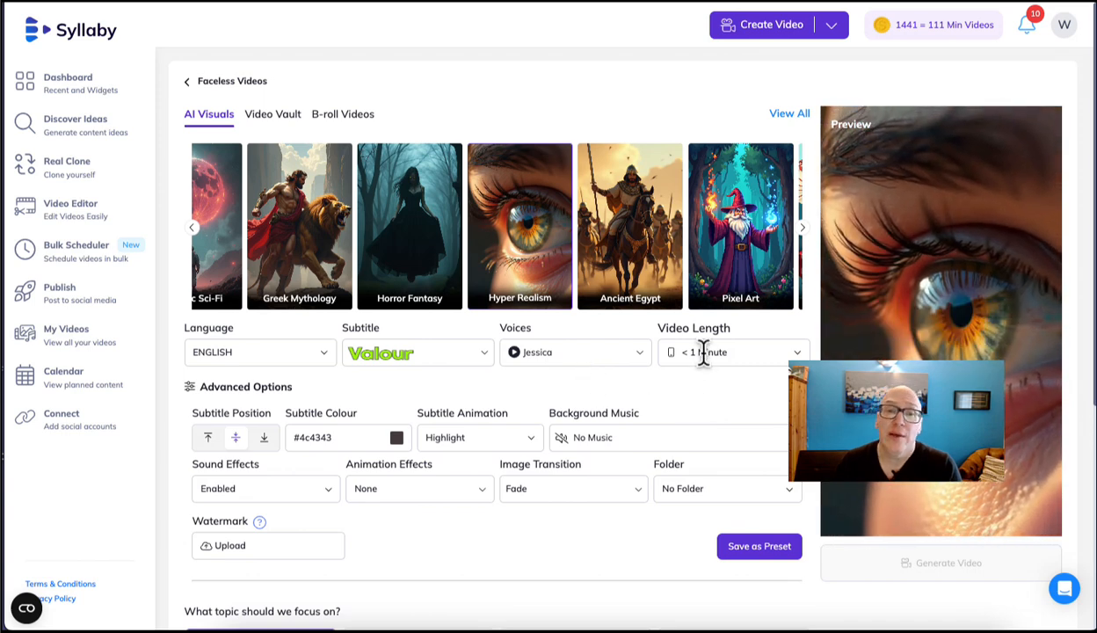
left_click(755, 362)
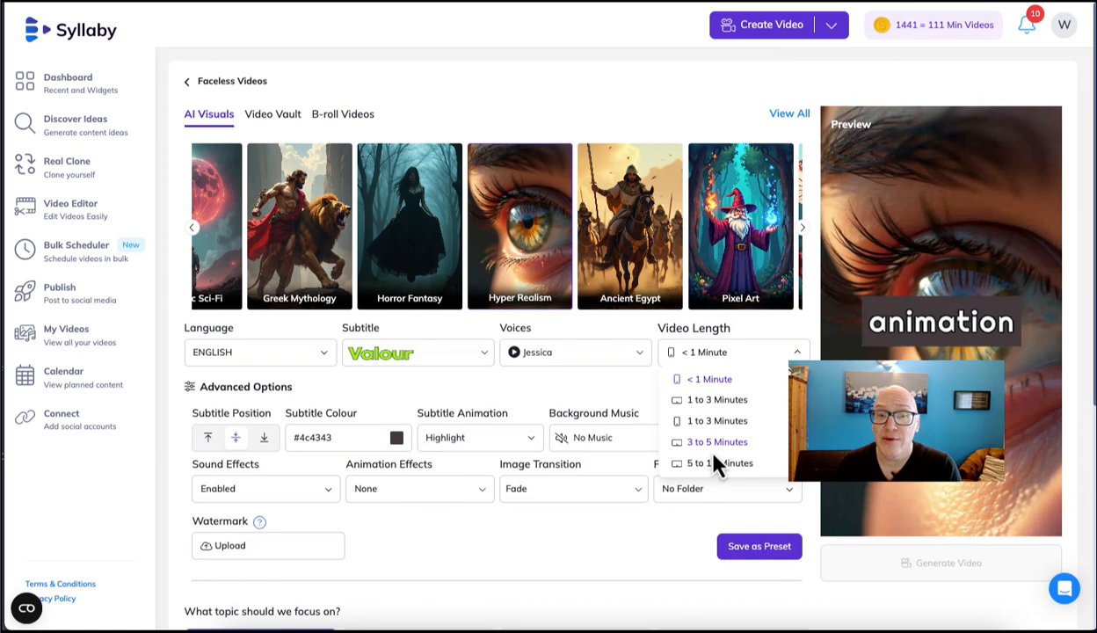
left_click(625, 402)
left_click(619, 395)
left_click(611, 389)
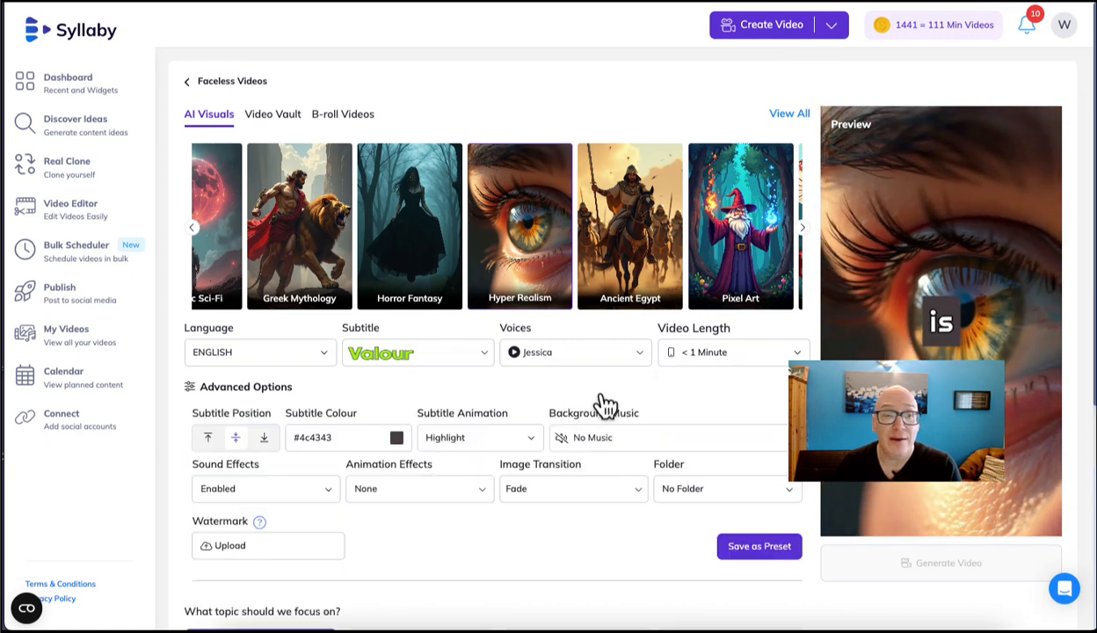
Examine the subtitle animation choices and the other advanced options for the video
scroll(262, 417, "down", 1)
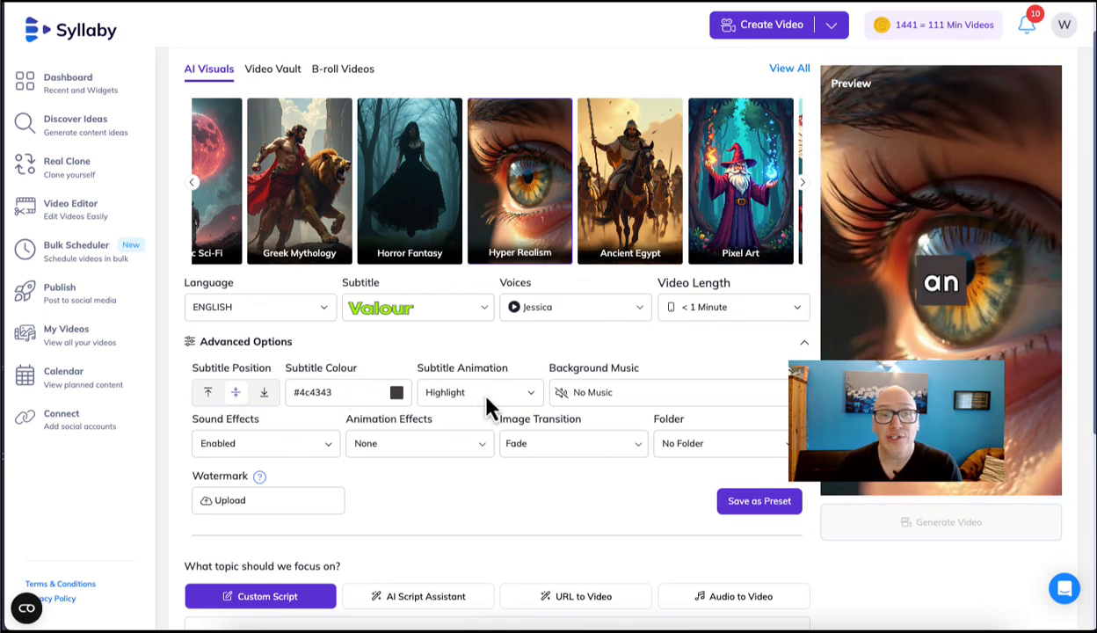
left_click(486, 400)
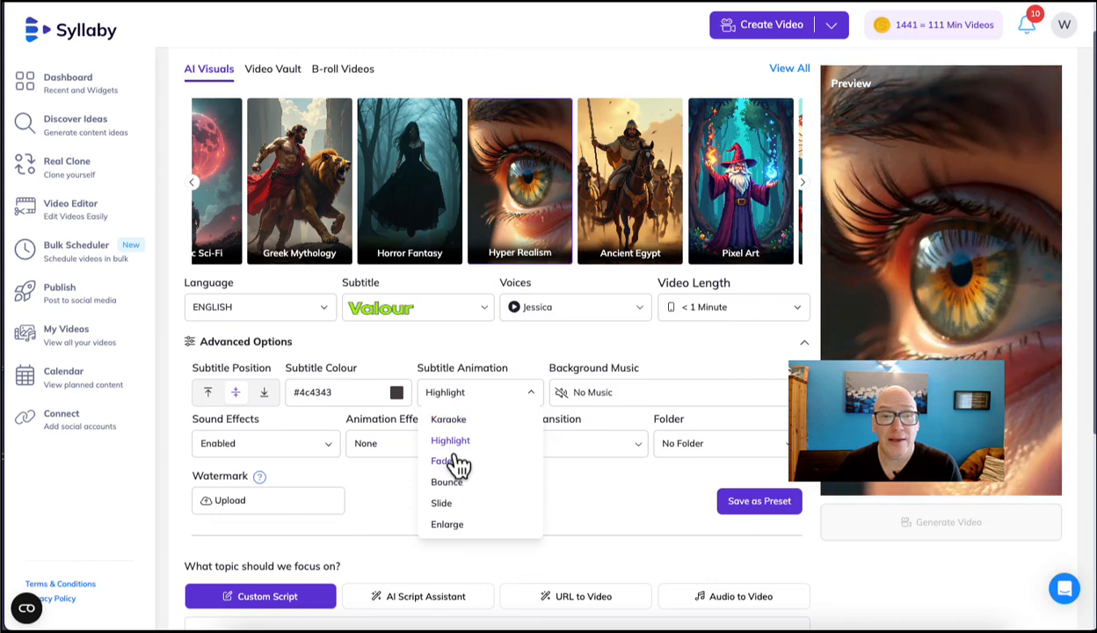
left_click(637, 343)
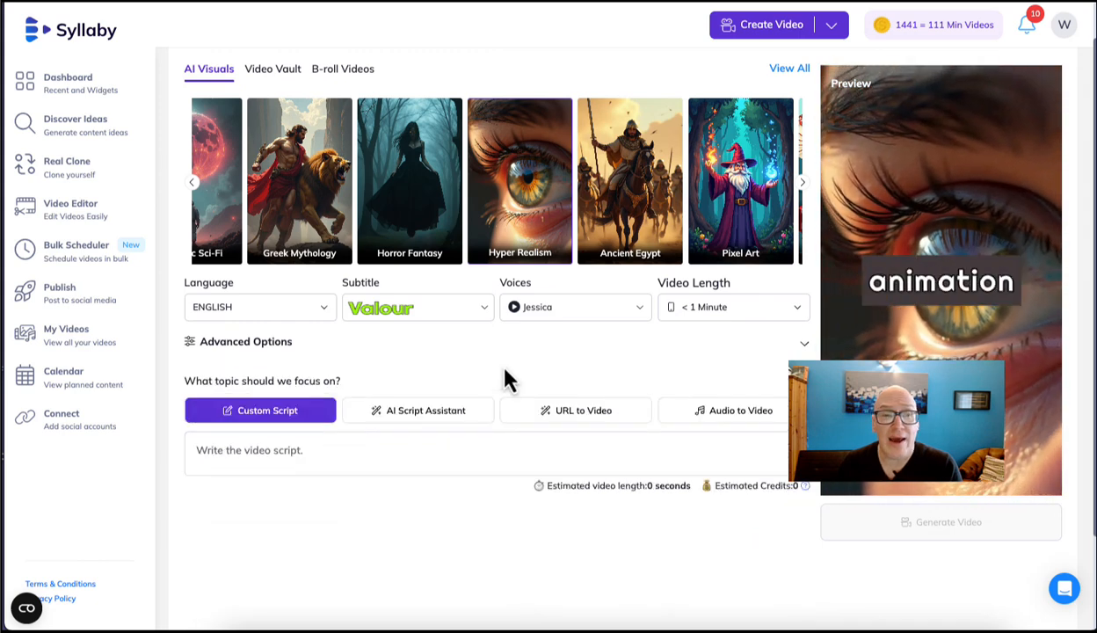
left_click(283, 343)
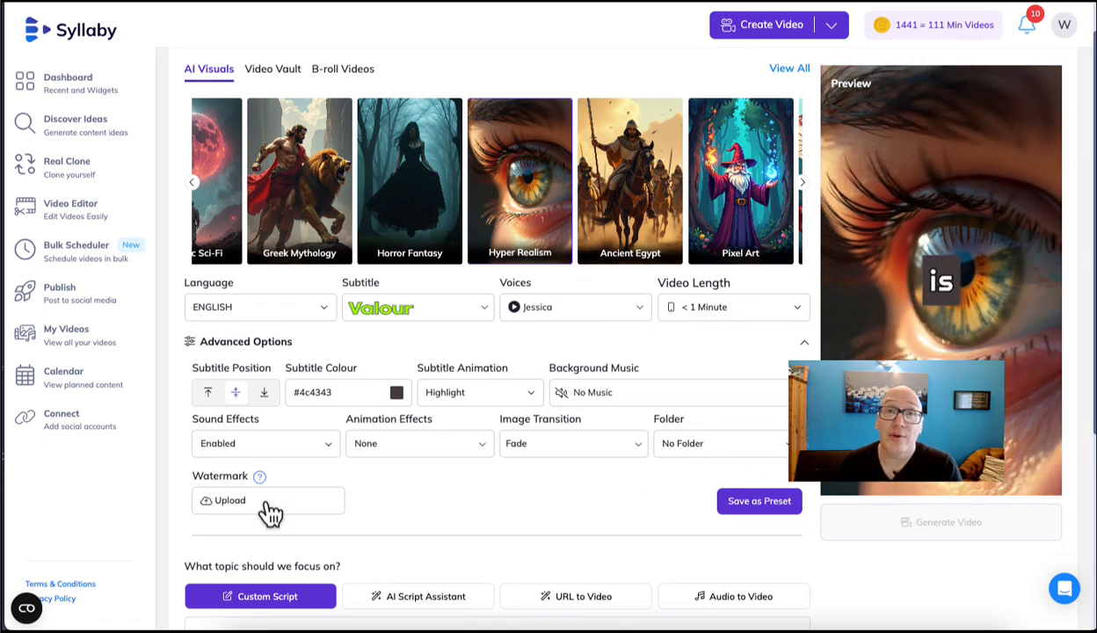
Choose the AI Script Assistant and enter "Dating advice for over 30" as the script topic
scroll(453, 508, "down", 2)
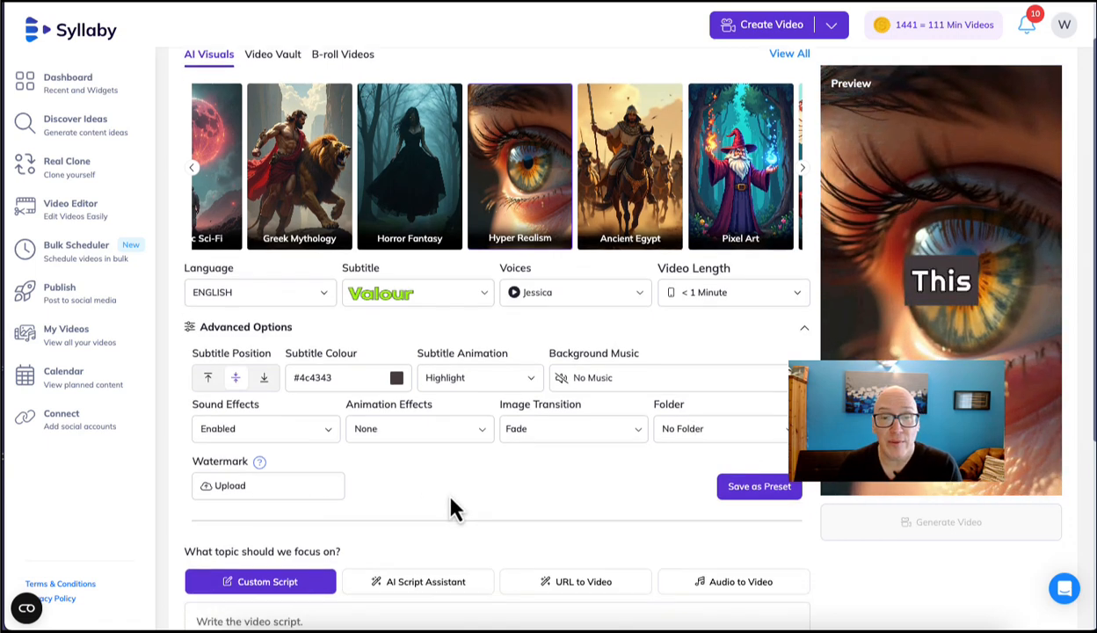
scroll(448, 429, "down", 2)
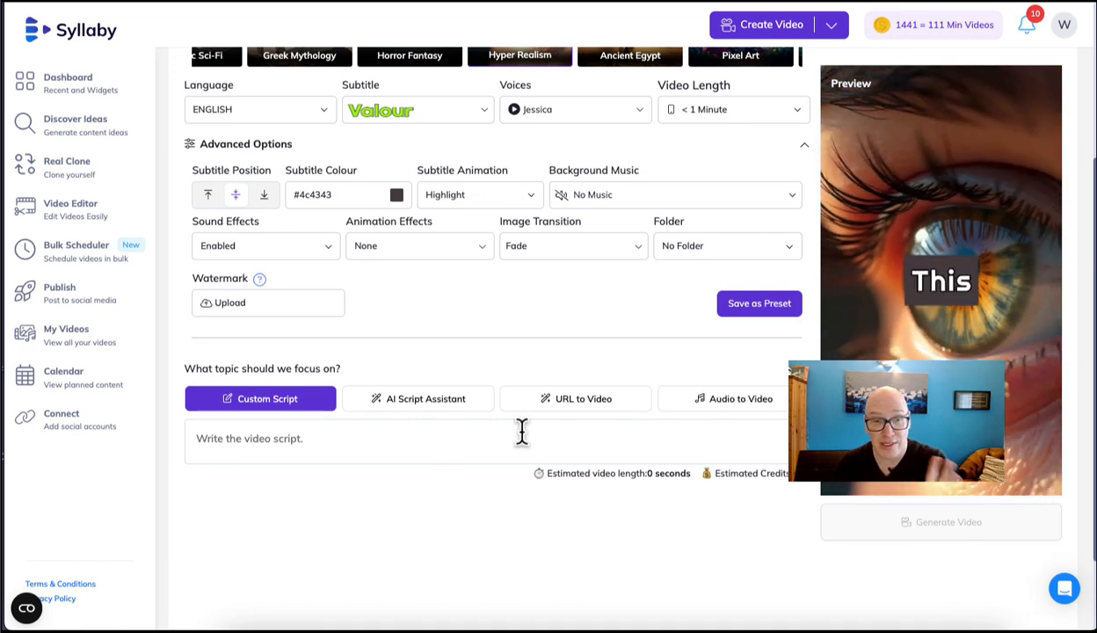
left_click(421, 404)
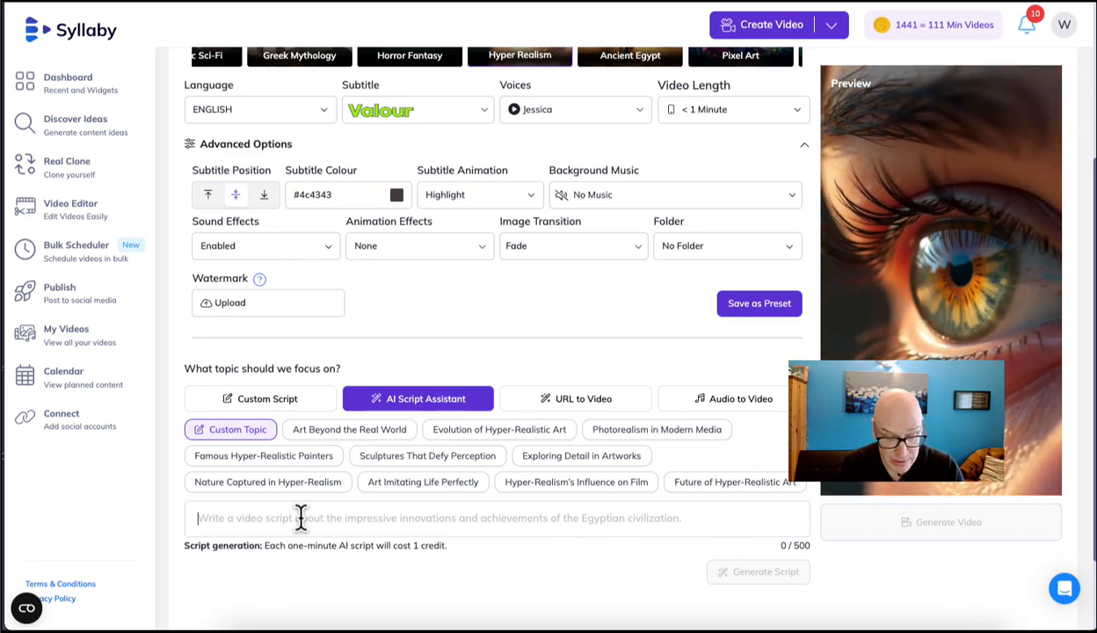
left_click(301, 518)
type("Dat")
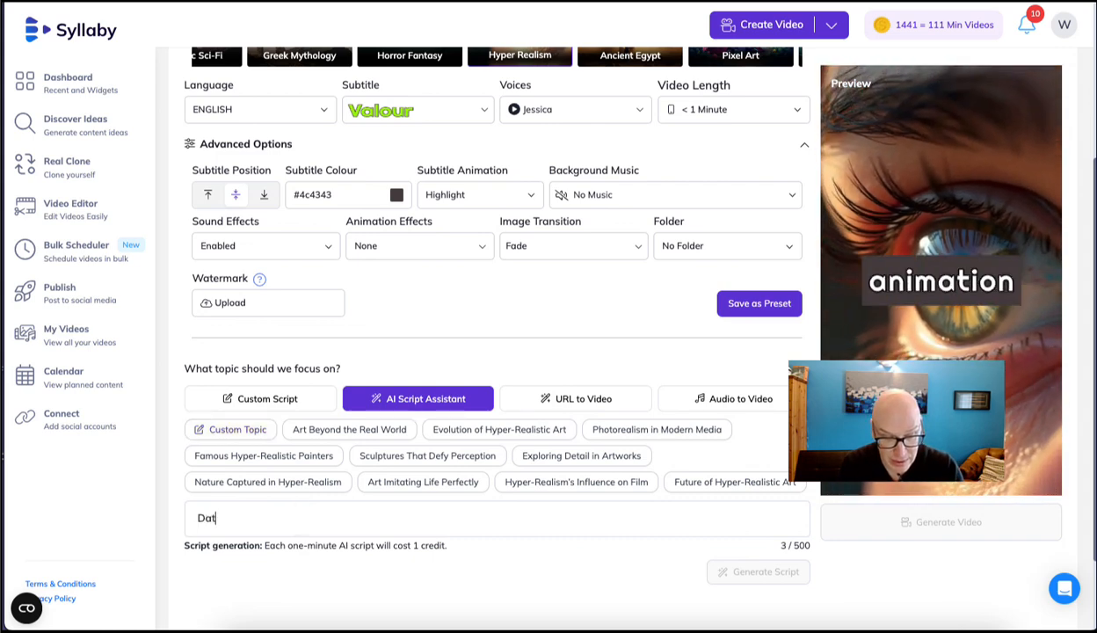
type("ing adivce")
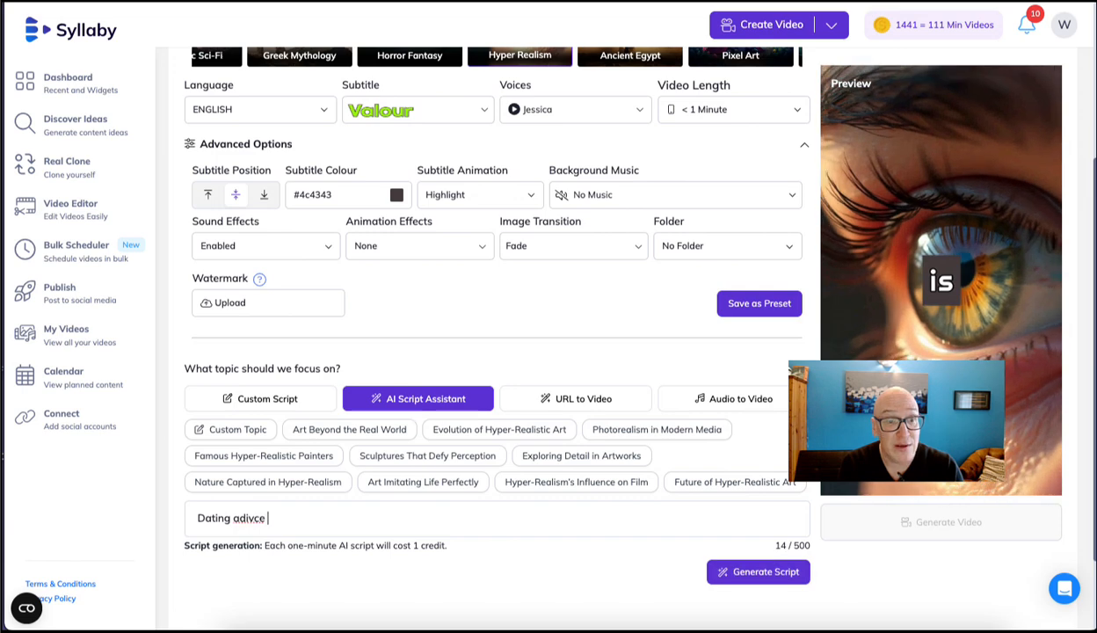
key("BackSpace")
key("BackSpace")
key("BackSpace")
key("BackSpace")
key("BackSpace")
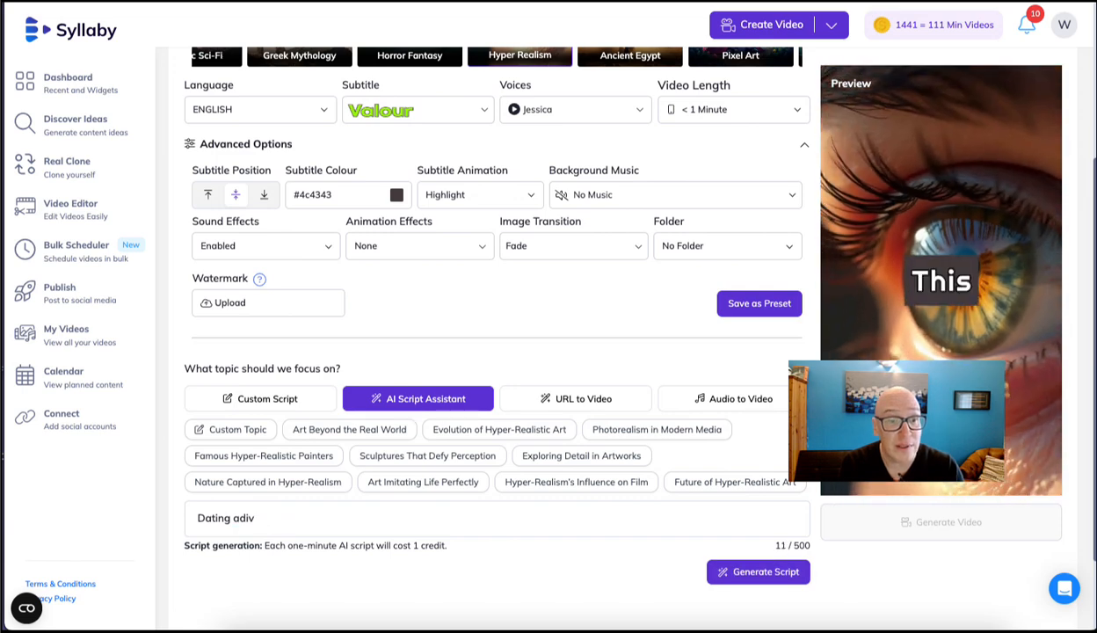
type("vice for over 30")
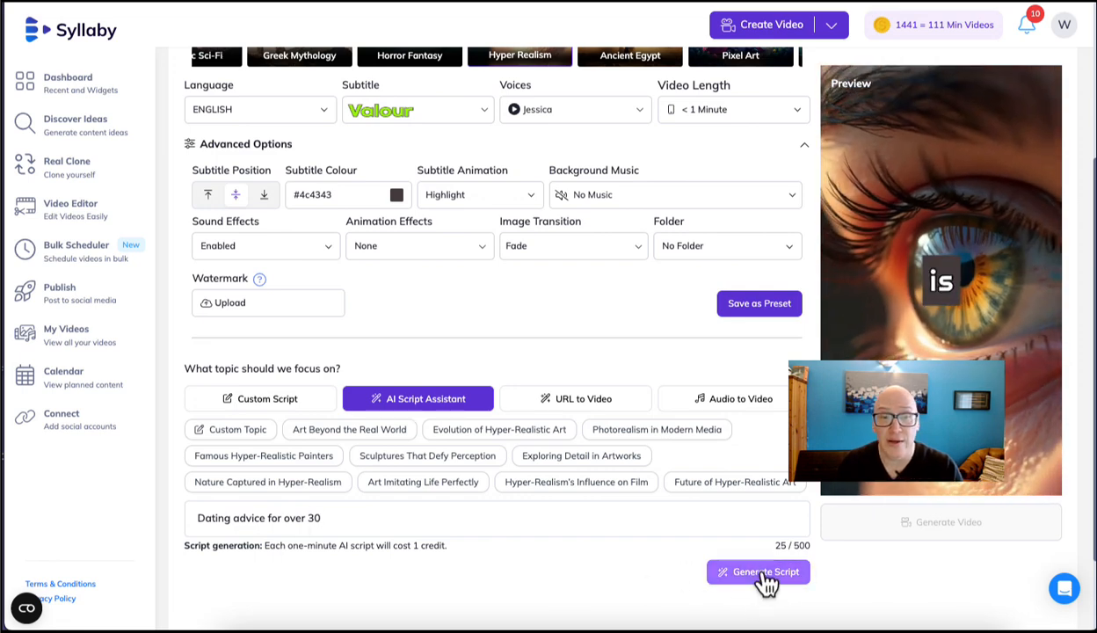
Generate the script for the dating topic, check its text, and generate the faceless video from it
left_click(760, 572)
scroll(558, 490, "down", 1)
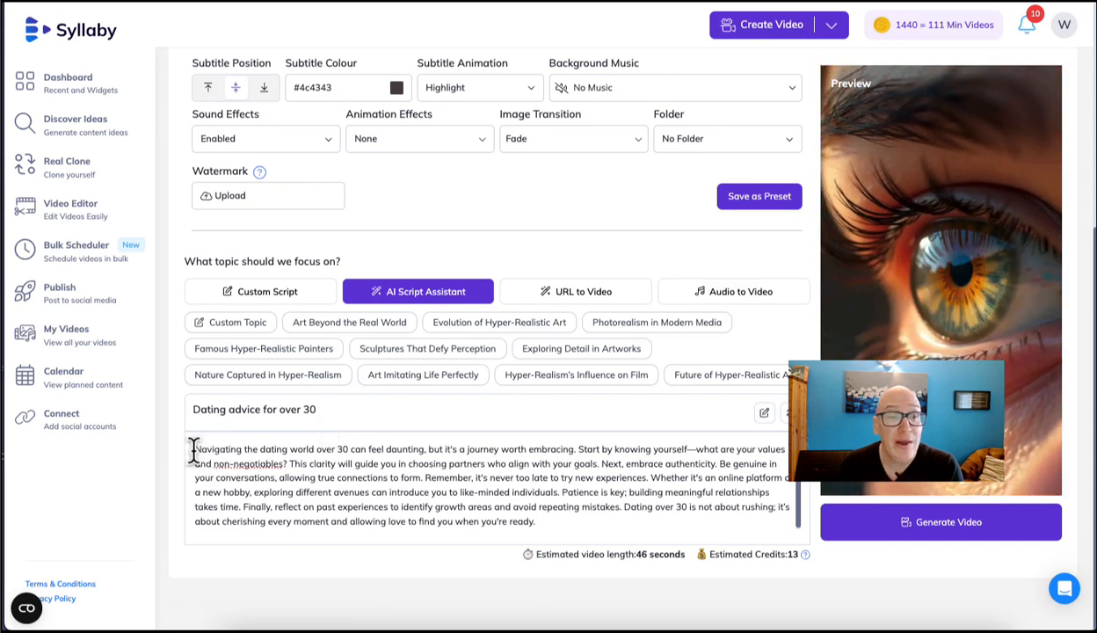
left_click_drag(193, 450, 578, 527)
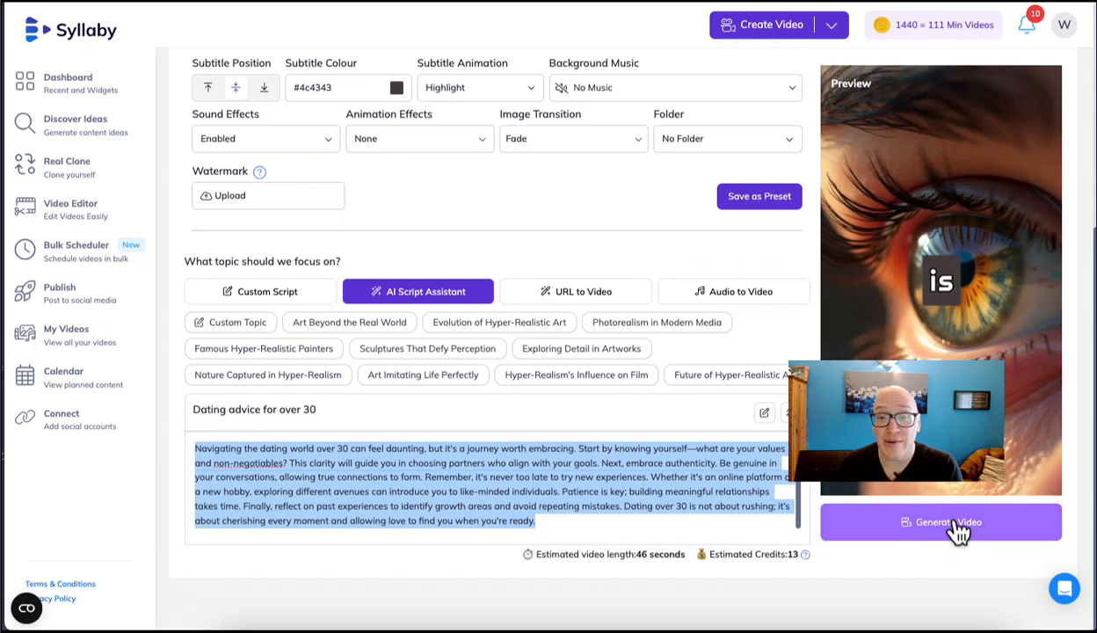
left_click(957, 528)
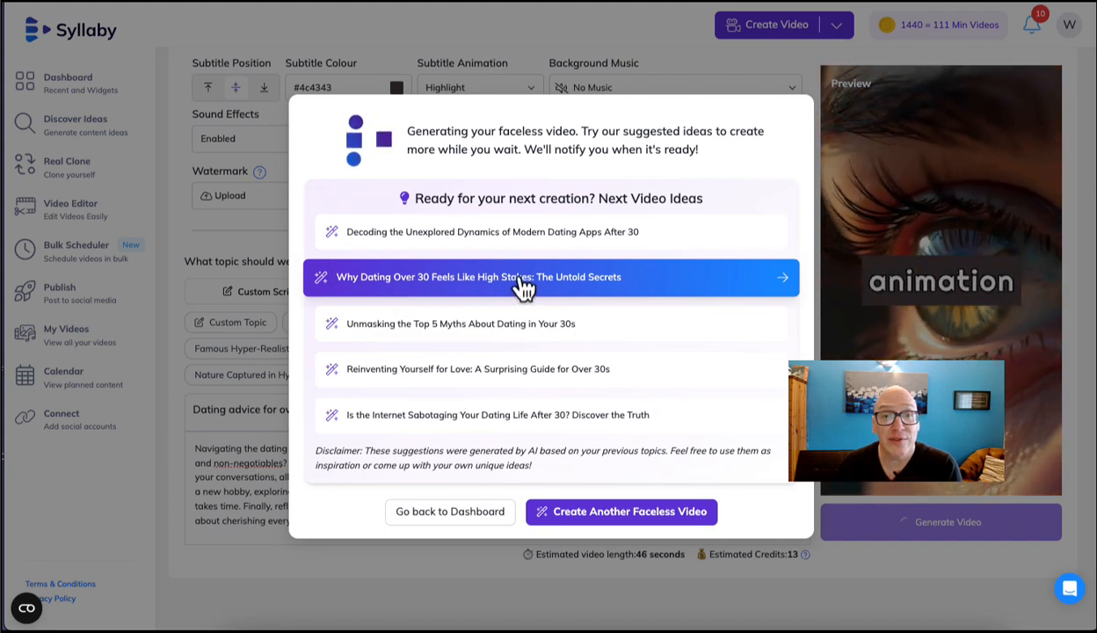
Start another video from the suggested idea "Why Dating Over 30 Feels Like High Stakes: The Untold Secrets" and check its topic text
left_click(786, 280)
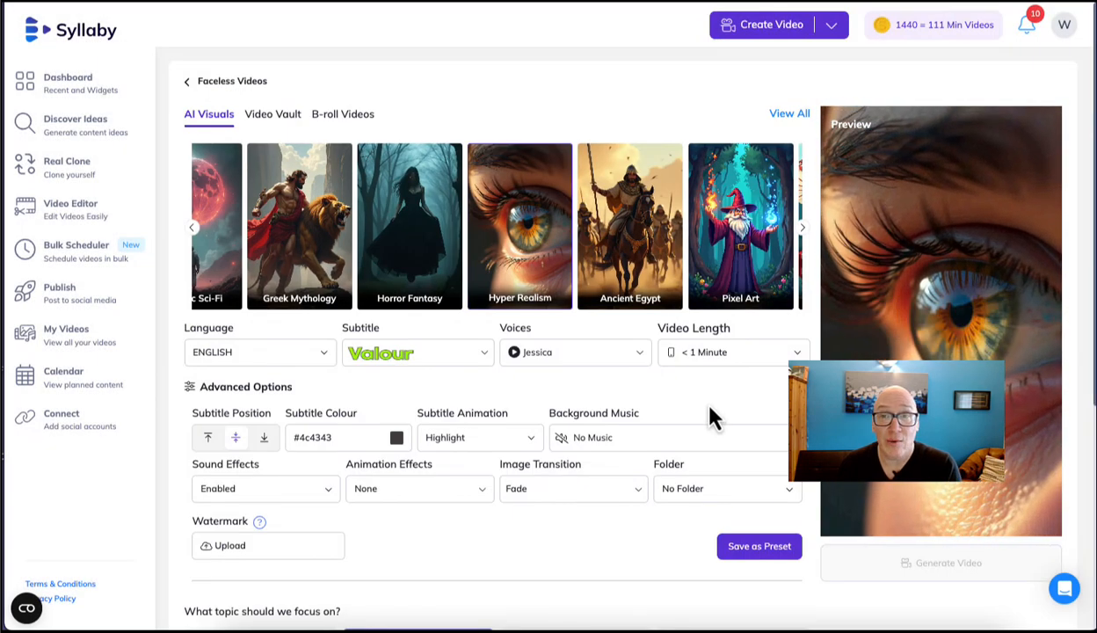
scroll(710, 418, "down", 2)
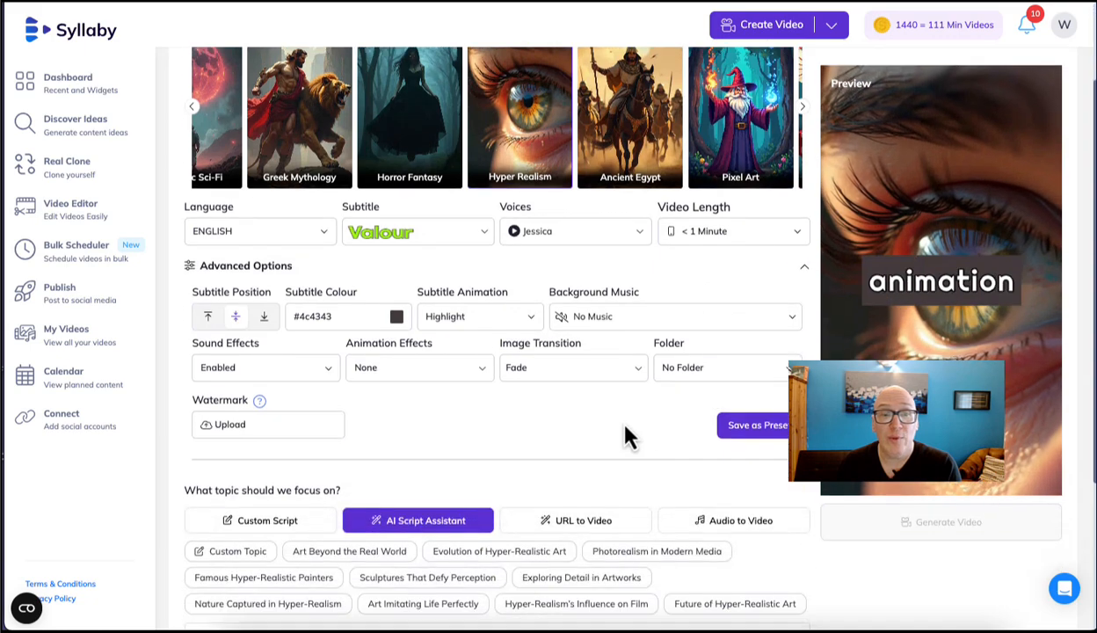
scroll(616, 435, "down", 4)
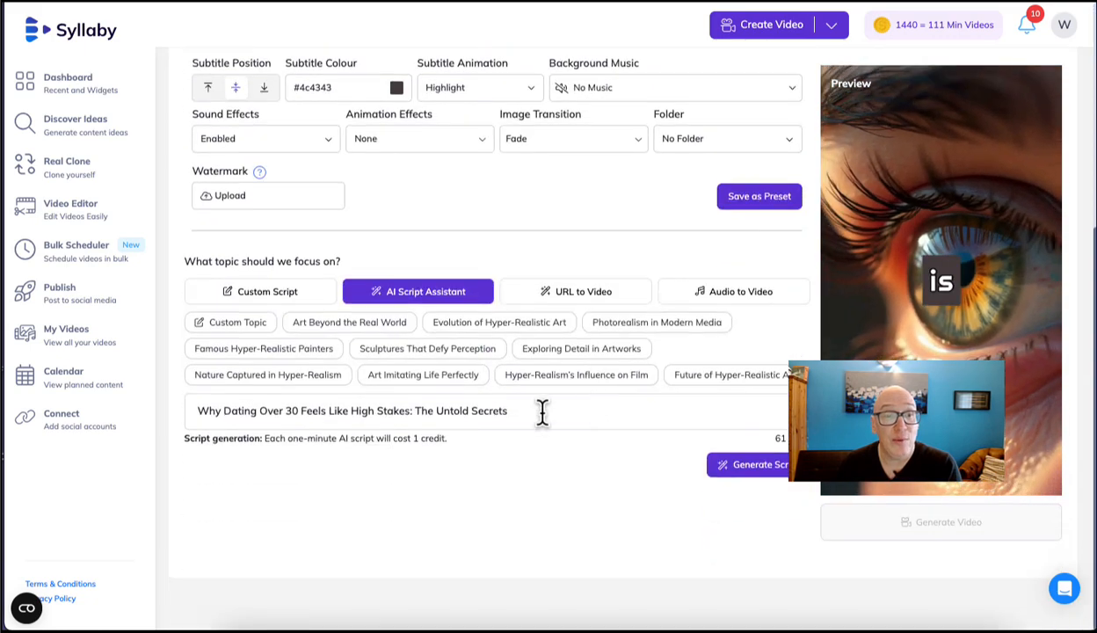
left_click_drag(196, 412, 536, 409)
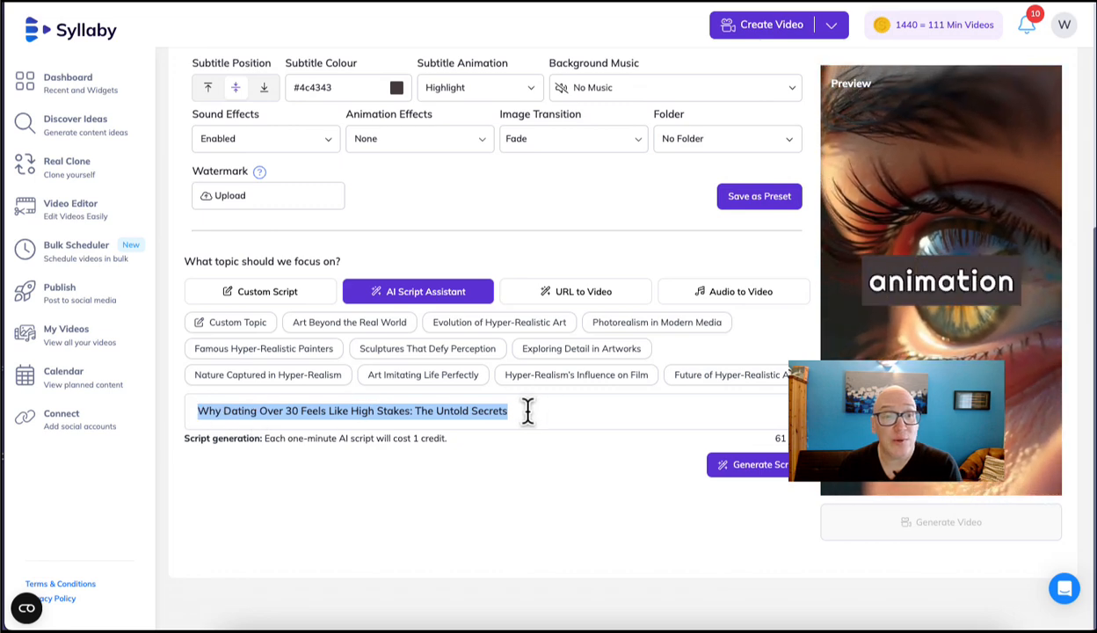
Generate the script for "Why Dating Over 30 Feels Like High Stakes: The Untold Secrets", generate its faceless video, and return to the dashboard
left_click(526, 411)
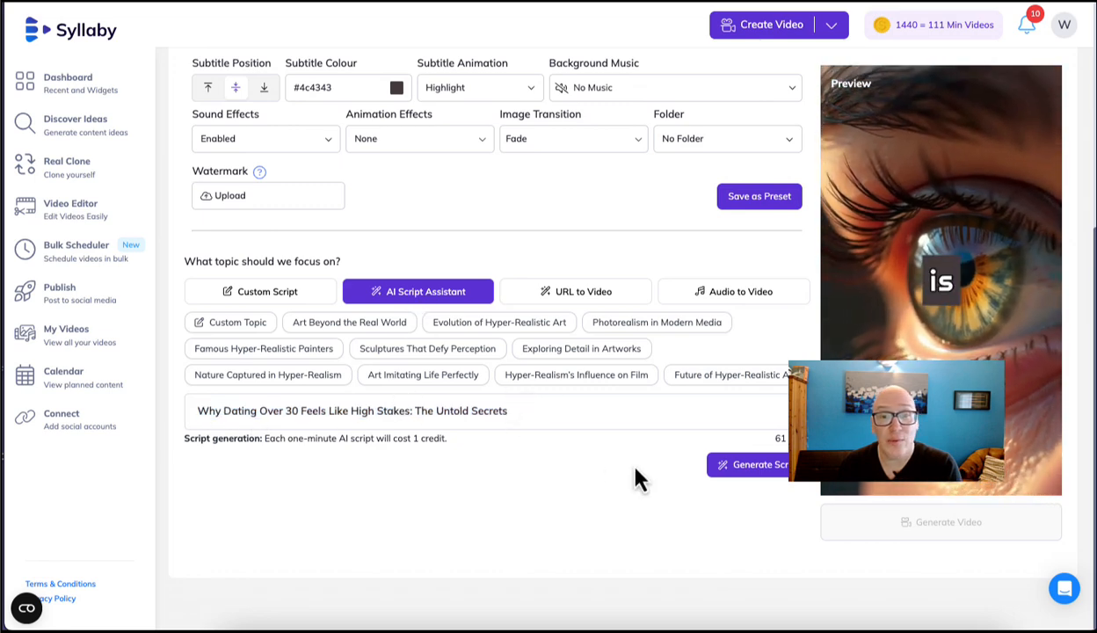
left_click(743, 468)
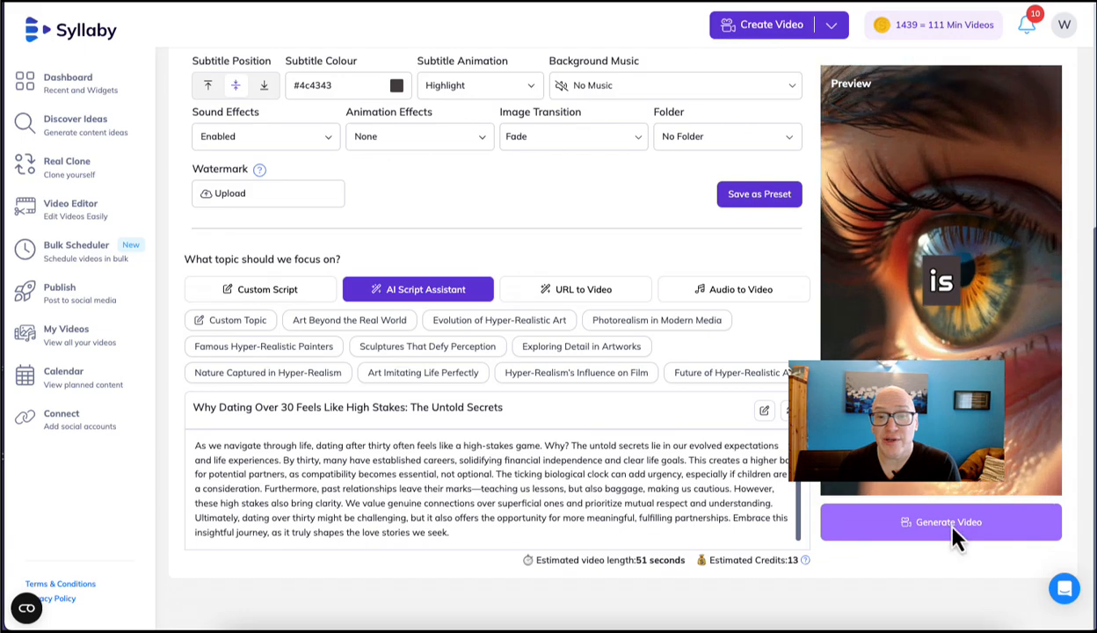
left_click(955, 533)
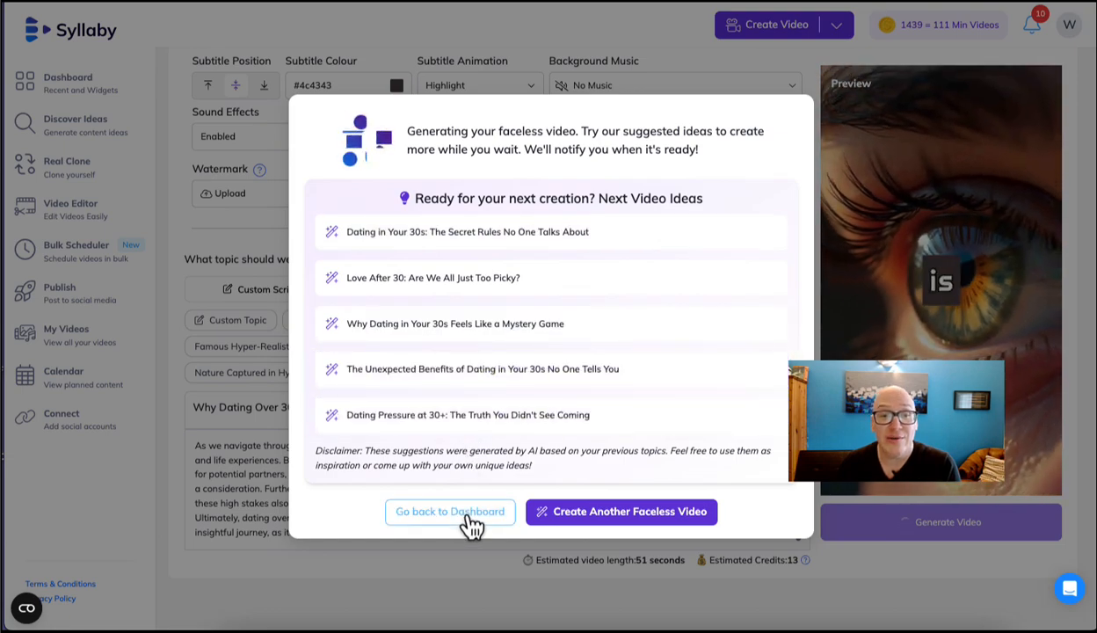
left_click(469, 519)
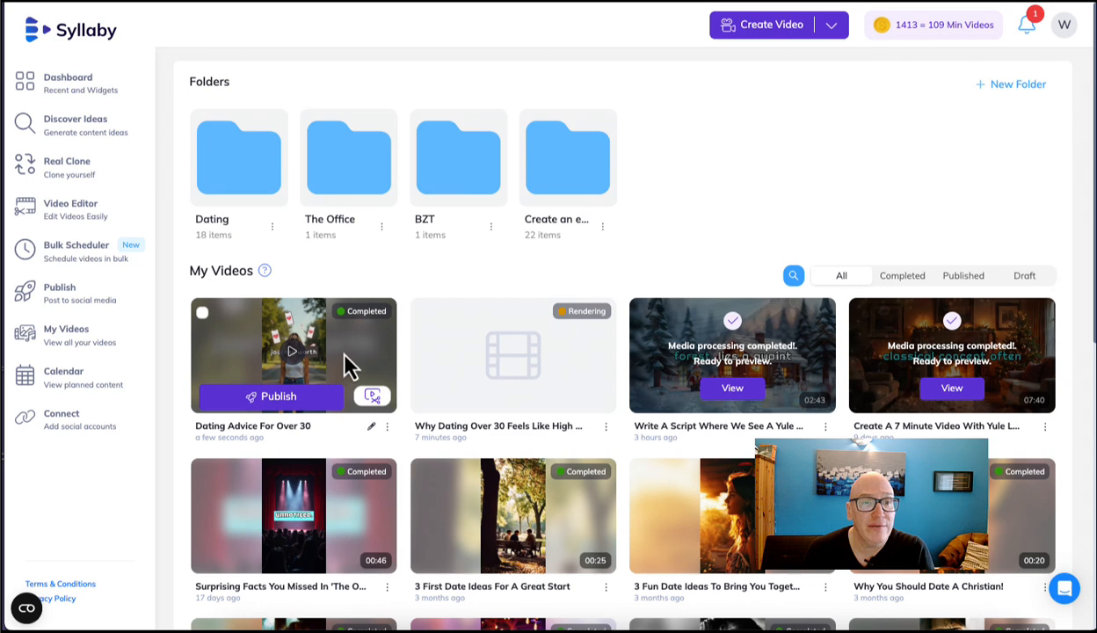
Open the completed "Dating Advice For Over 30" video and preview it at several points on its timeline
left_click(295, 356)
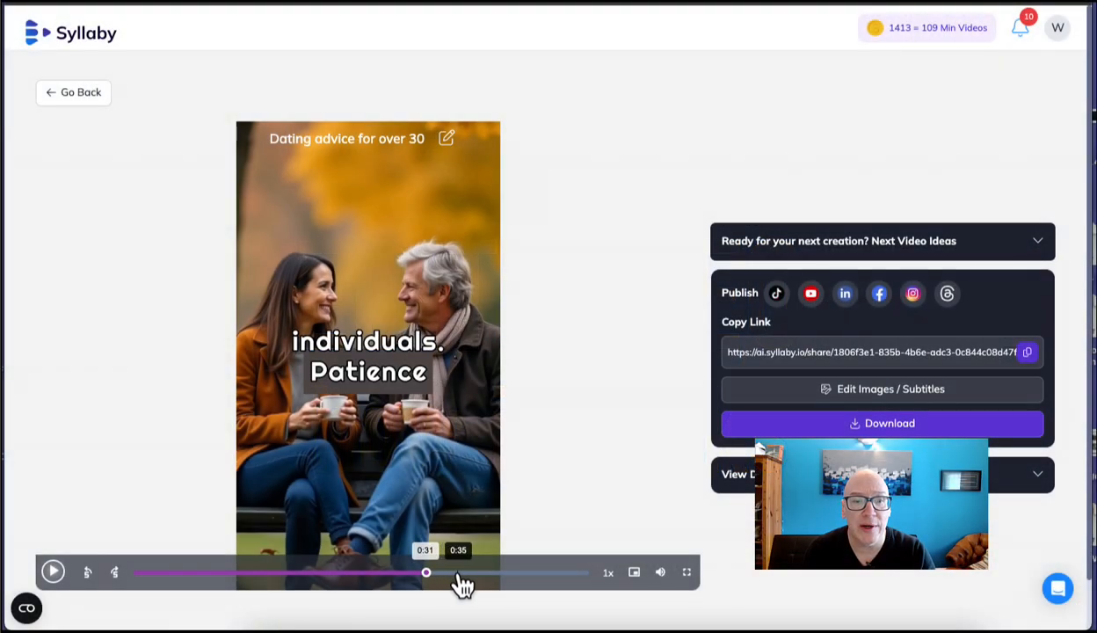
left_click(458, 575)
left_click(488, 574)
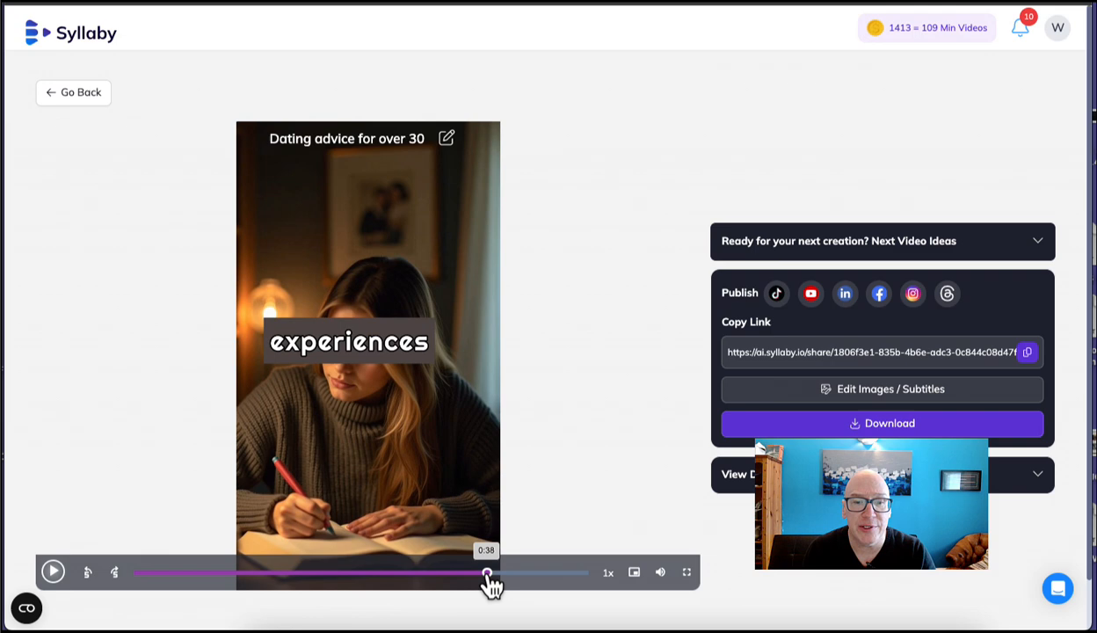
left_click(408, 574)
left_click(378, 574)
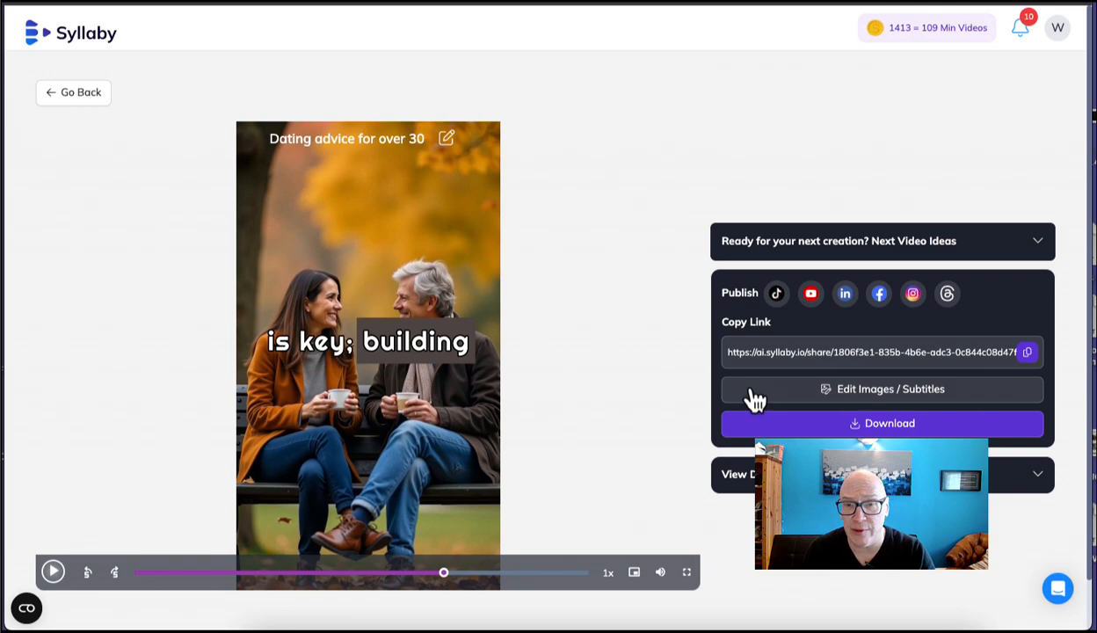
Open the video's image and subtitle editor and examine the scene images with their matching subtitles and script parts
left_click(943, 403)
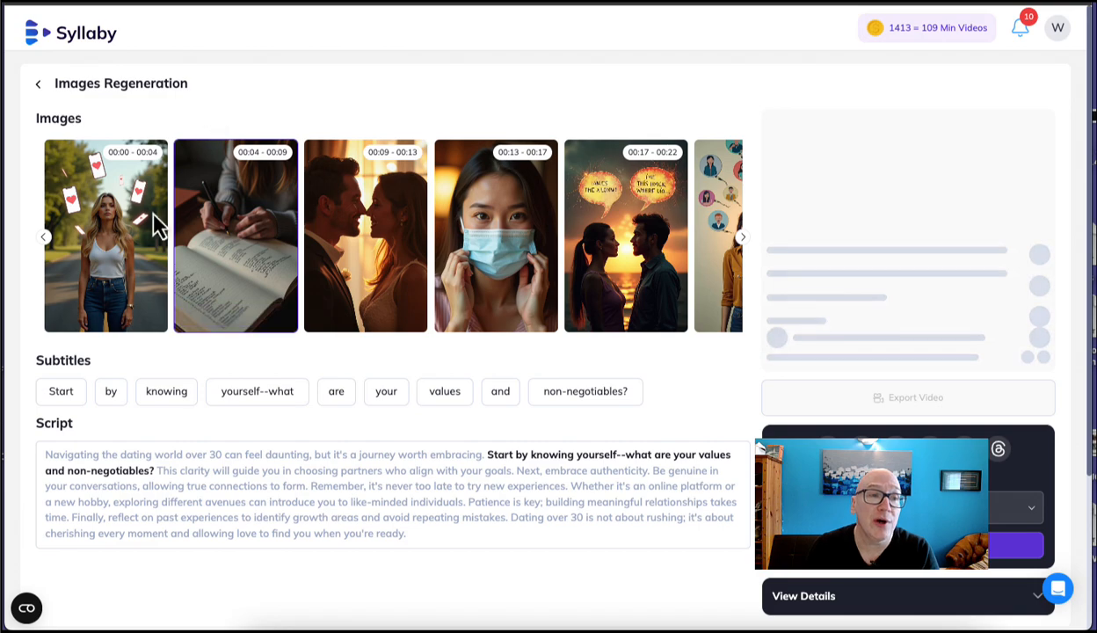
mouse_move(125, 253)
left_click(226, 255)
left_click(365, 262)
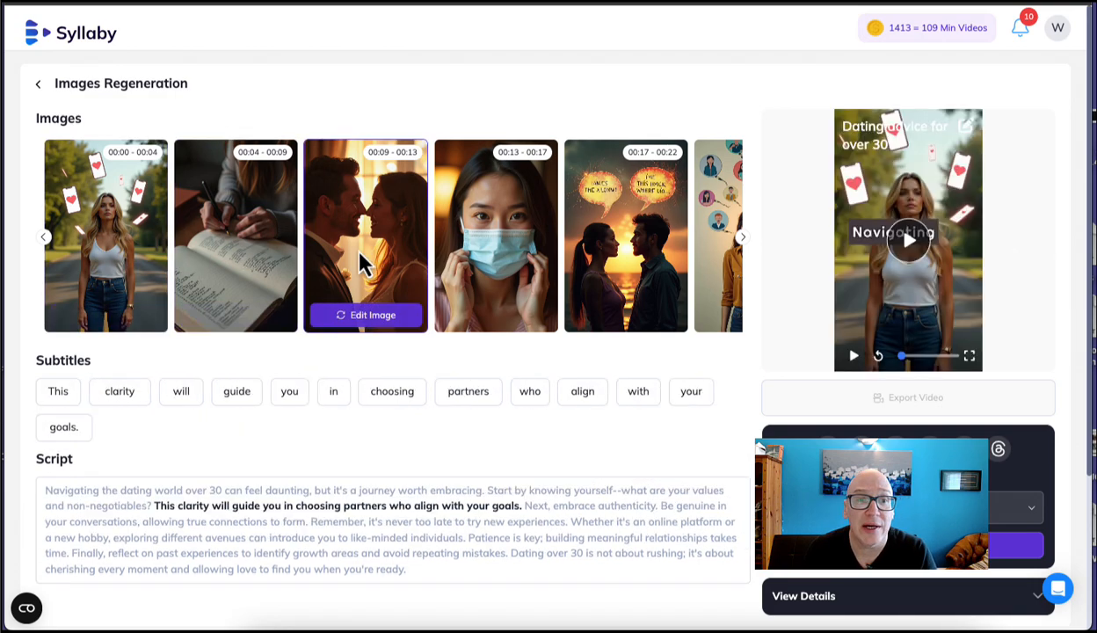
left_click(680, 274)
left_click(737, 255)
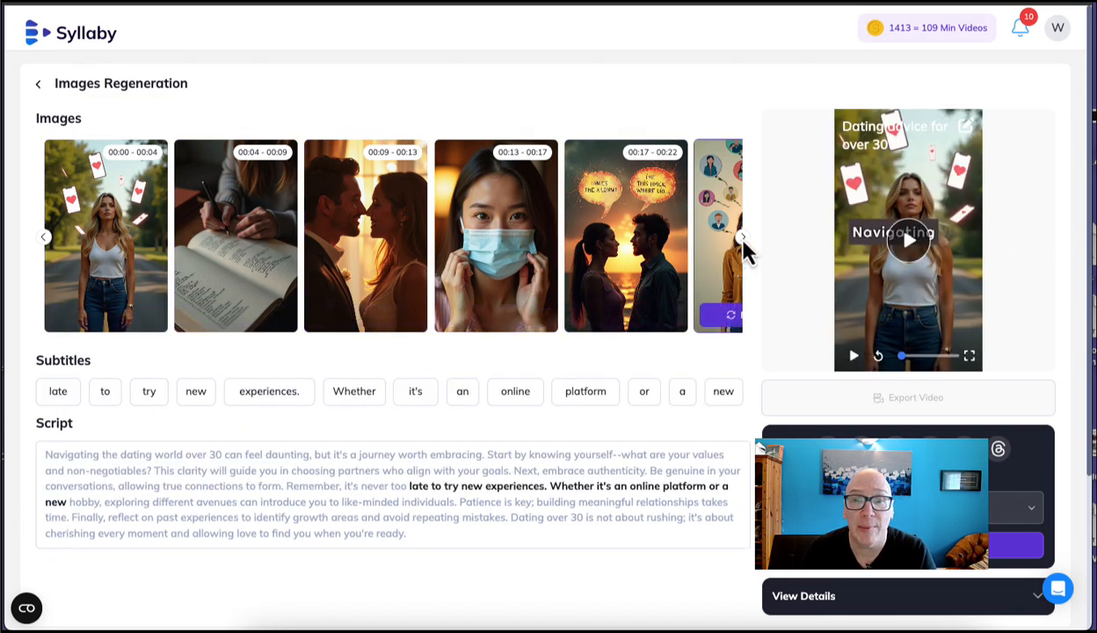
left_click(588, 238)
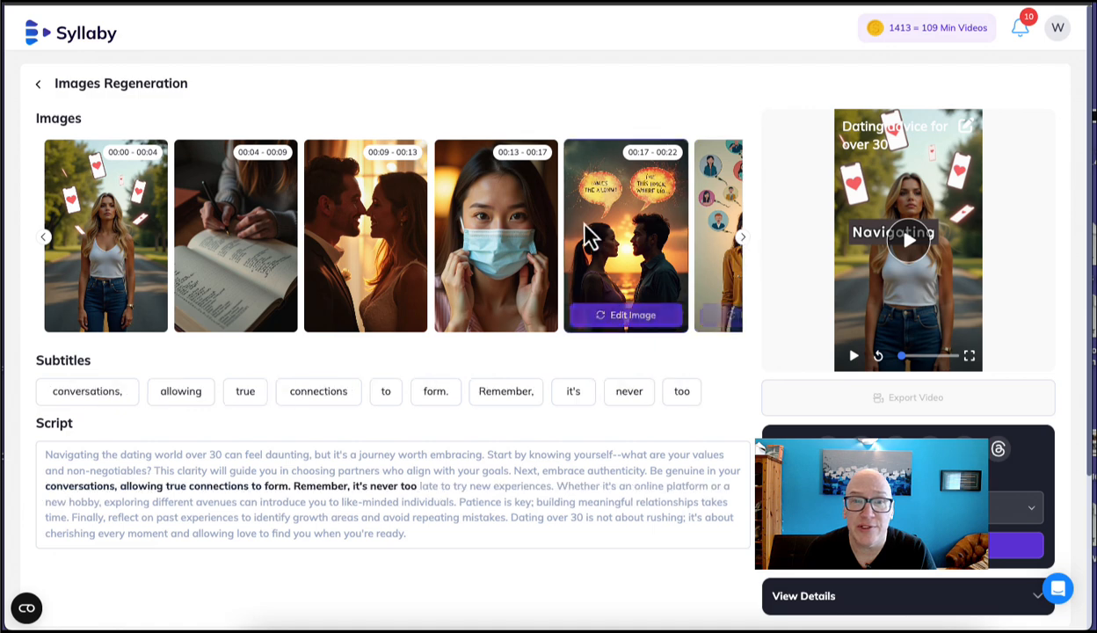
left_click(551, 241)
left_click(605, 223)
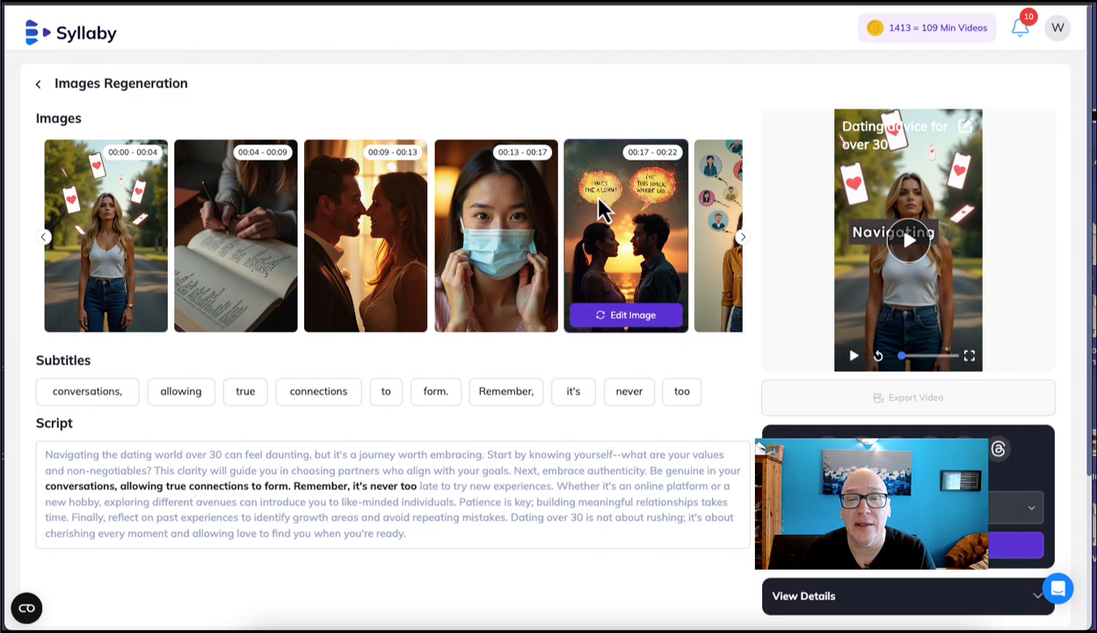
Regenerate the 00:17 - 00:22 scene image with the prompt "Two people engaged in deep conversation, talking near a sunset in the background"
left_click(627, 318)
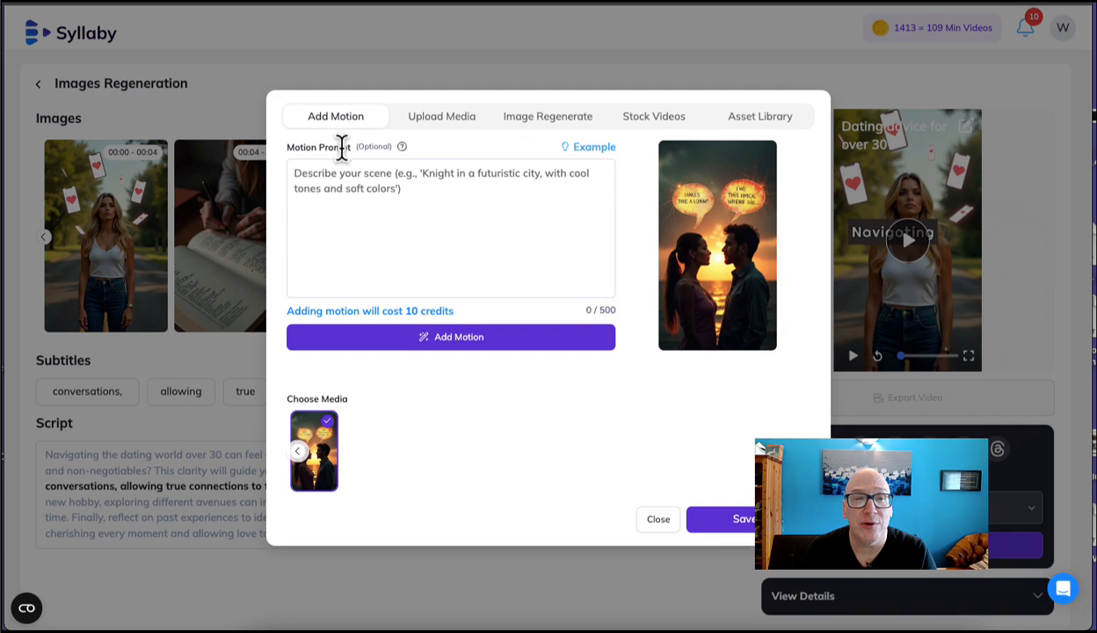
left_click(459, 126)
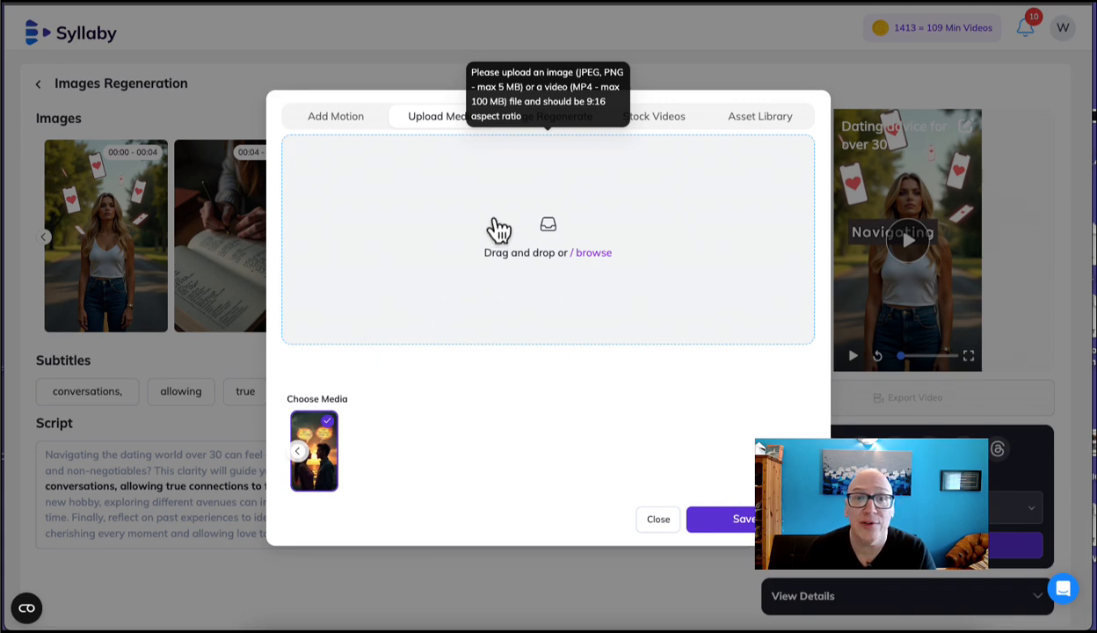
left_click(536, 131)
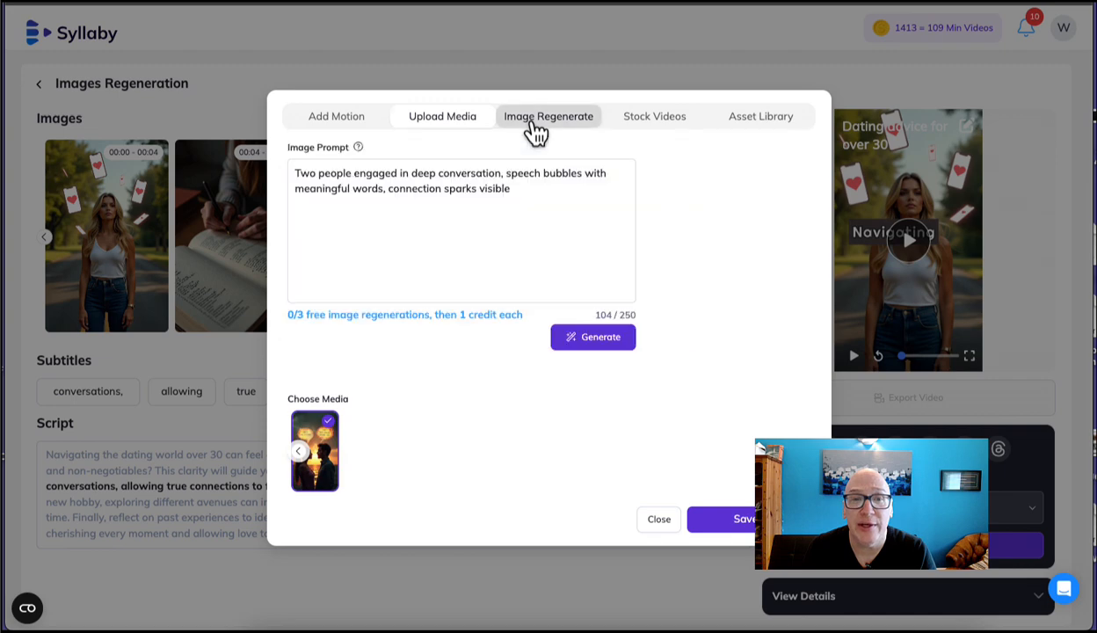
left_click_drag(545, 190, 274, 178)
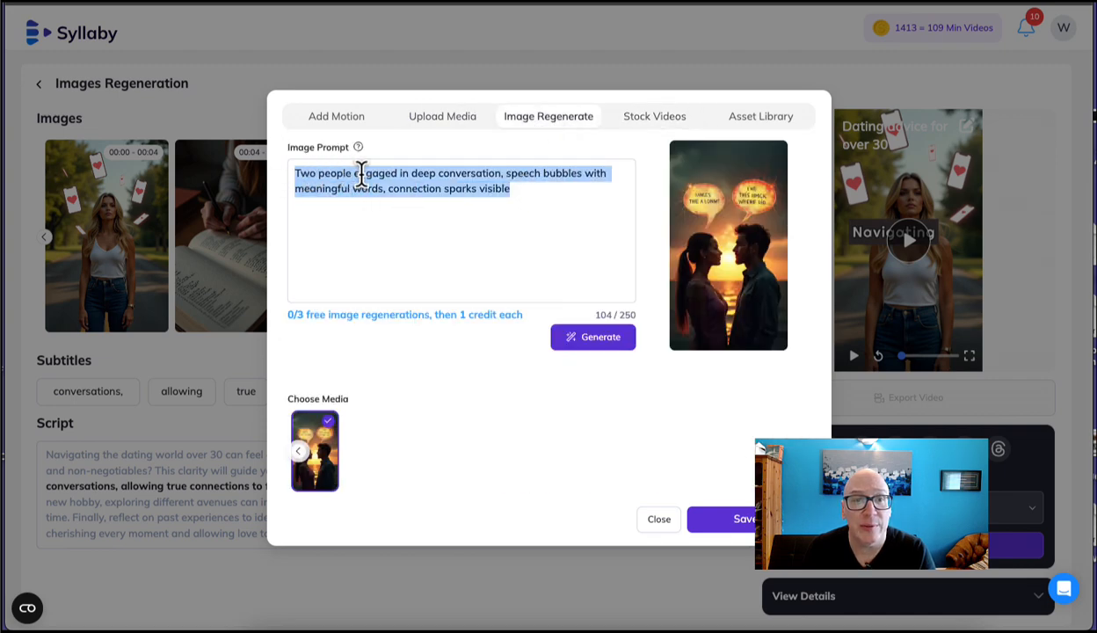
left_click(420, 175)
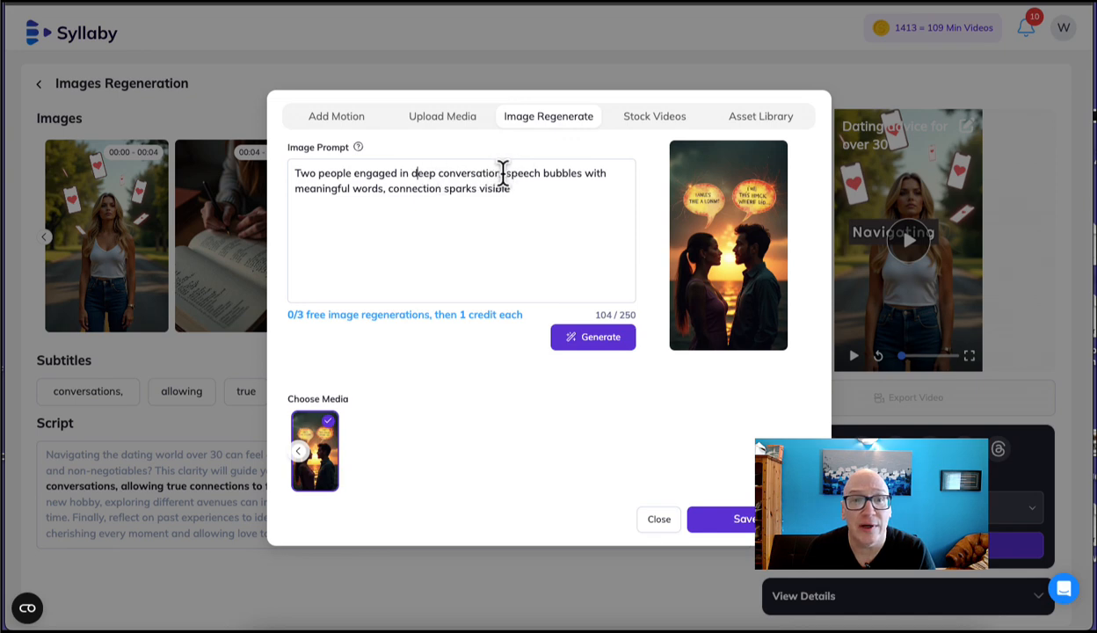
left_click_drag(505, 172, 428, 195)
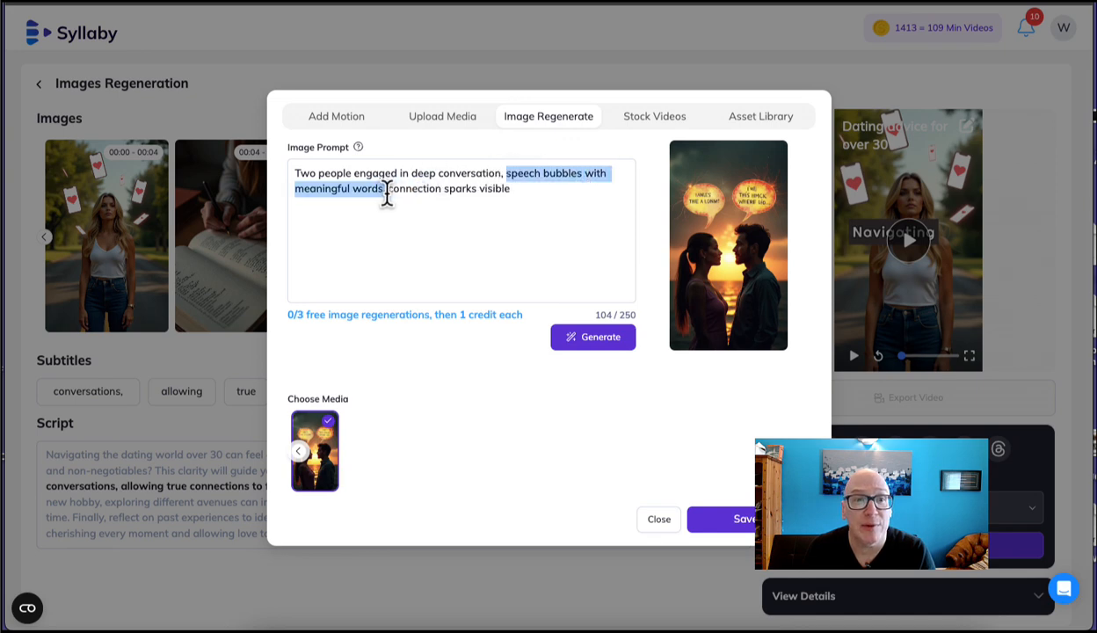
key("BackSpace")
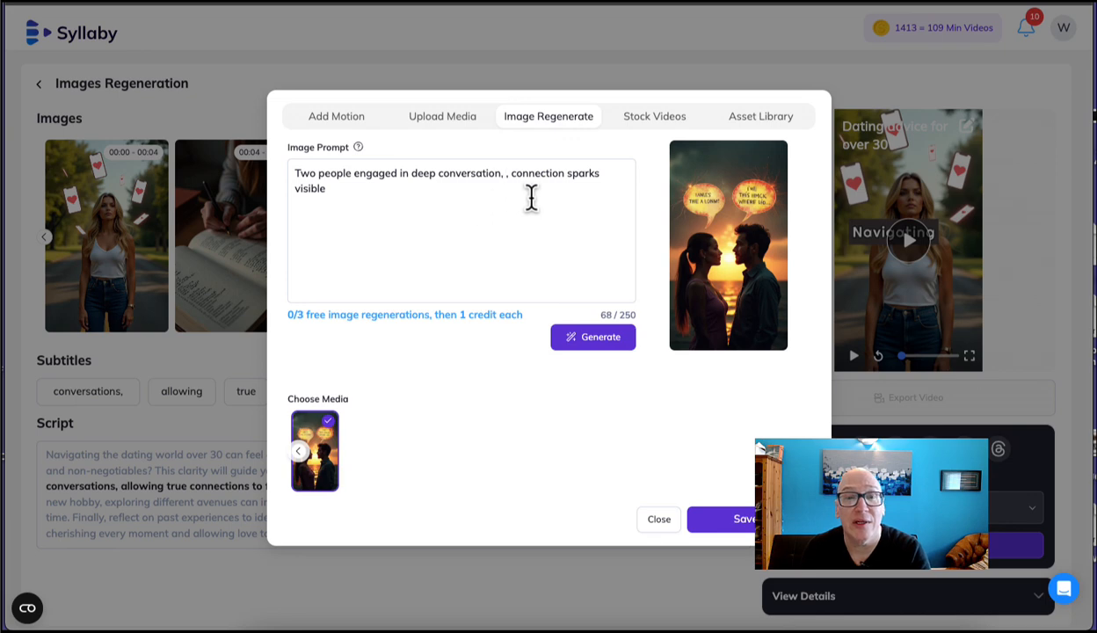
key("BackSpace")
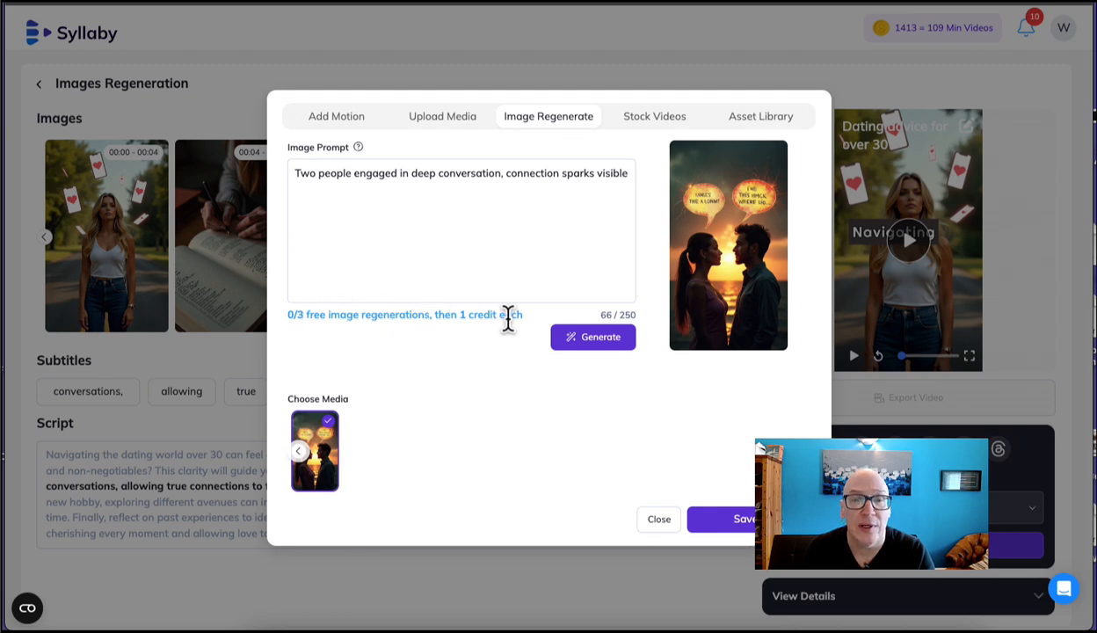
left_click(594, 339)
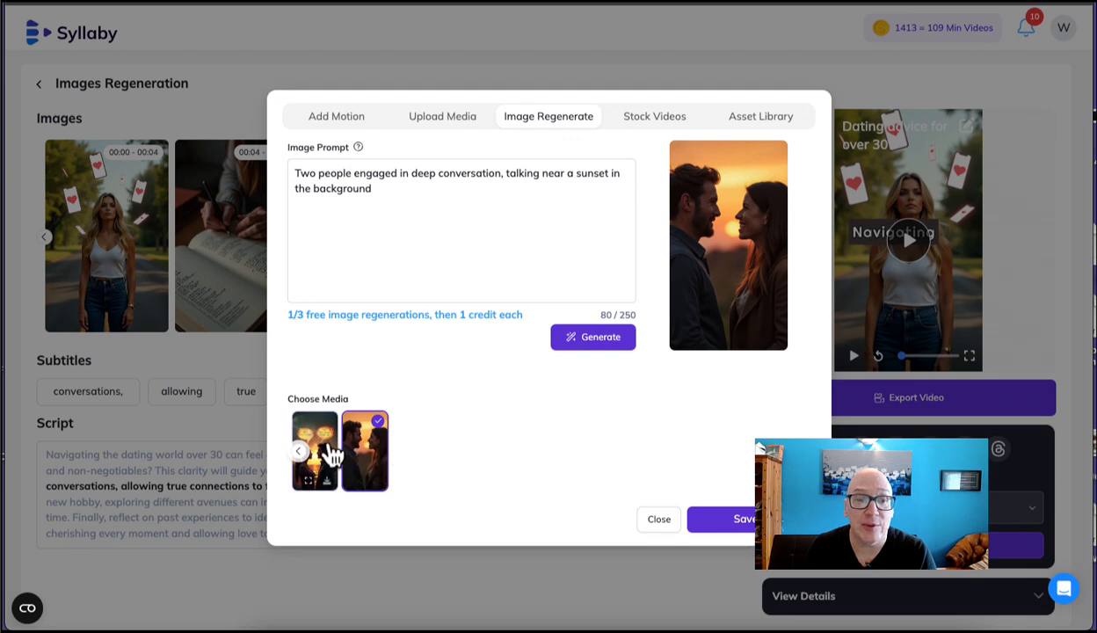
mouse_move(324, 440)
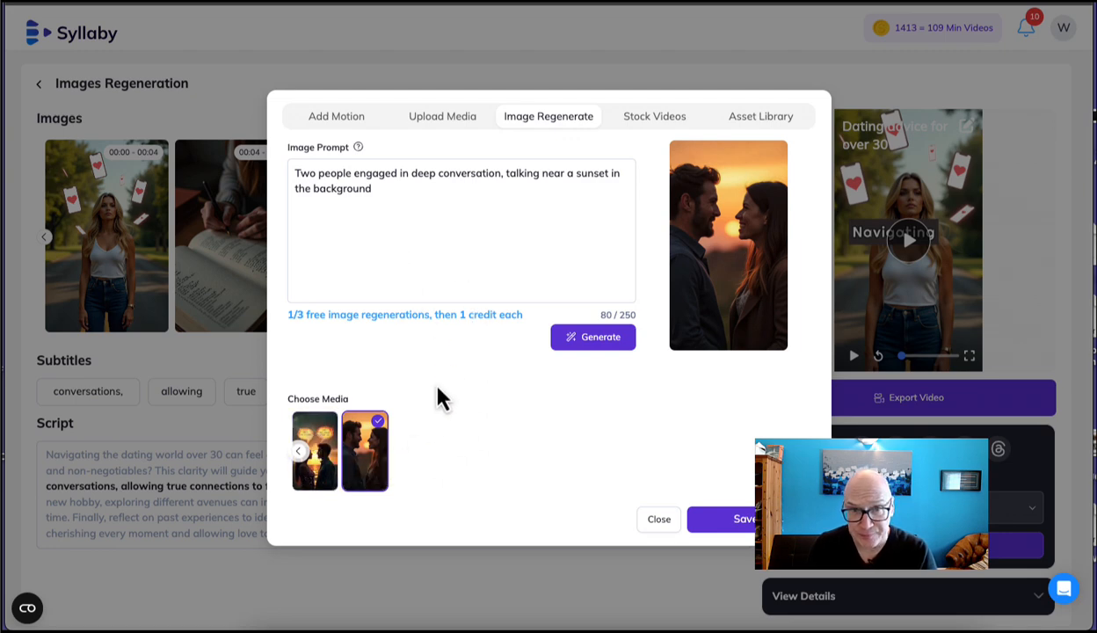
Add motion to the regenerated sunset image with the prompt "Have the couple move a bit to make it seem realistic"
left_click(358, 122)
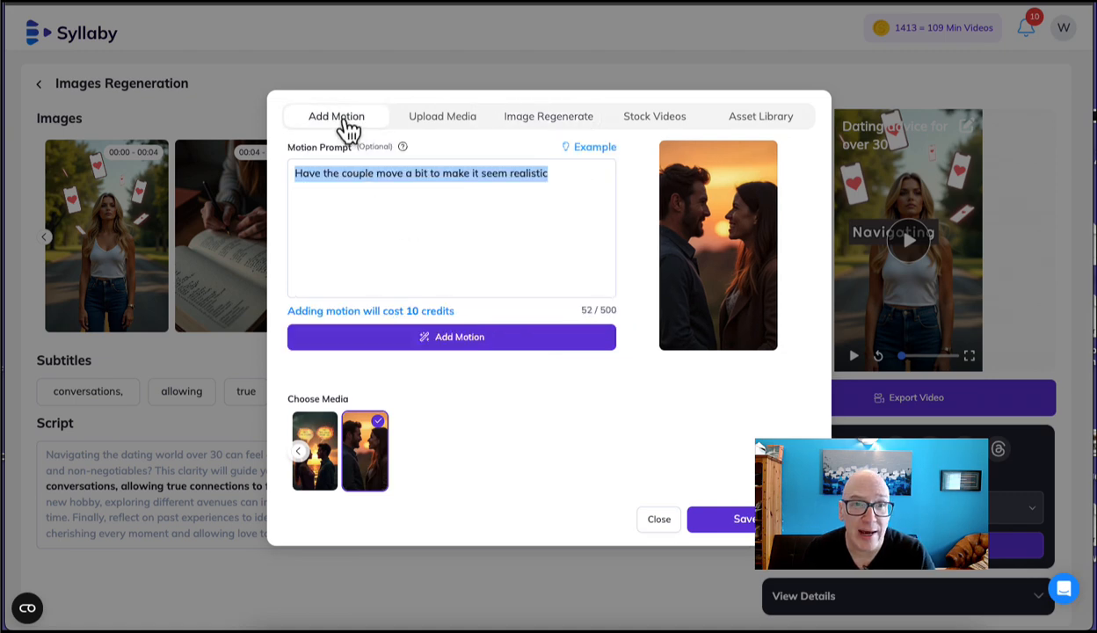
left_click(344, 121)
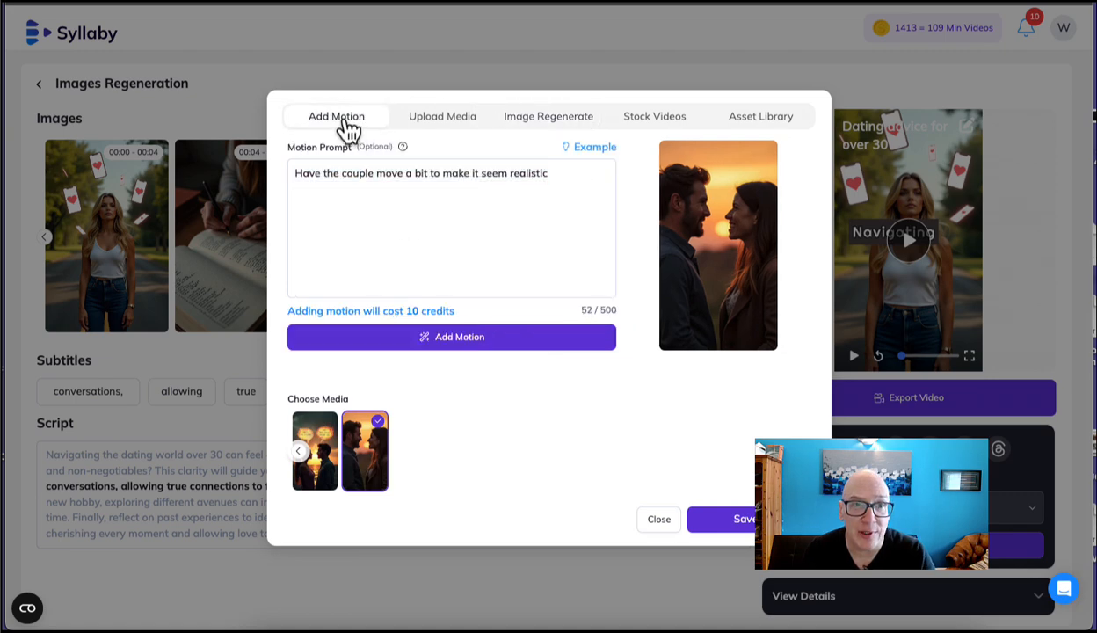
left_click_drag(296, 175, 560, 175)
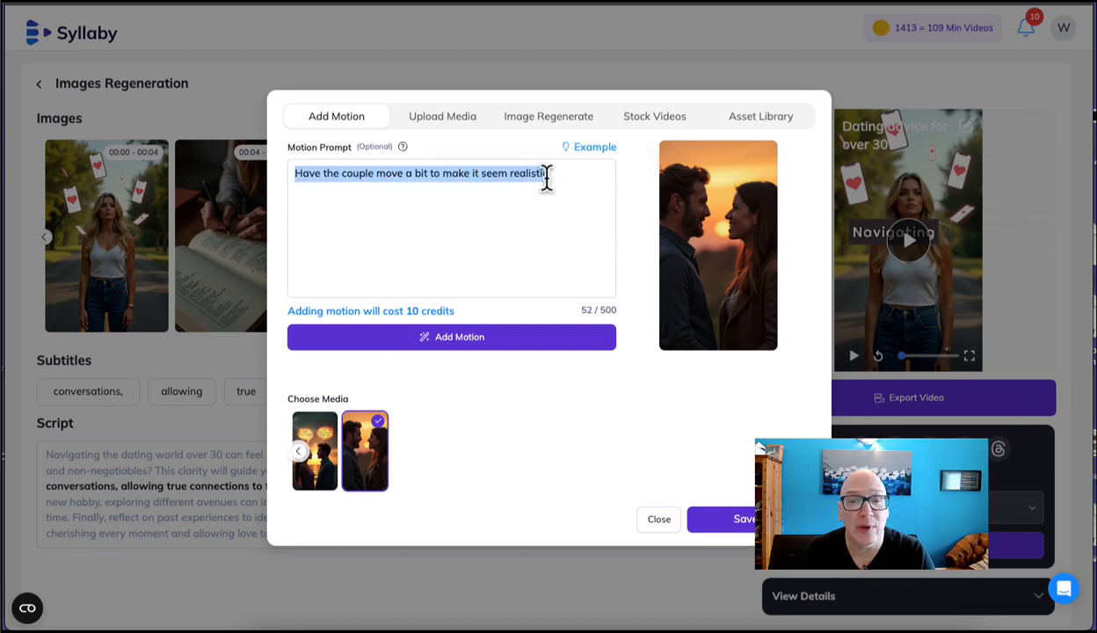
left_click(473, 347)
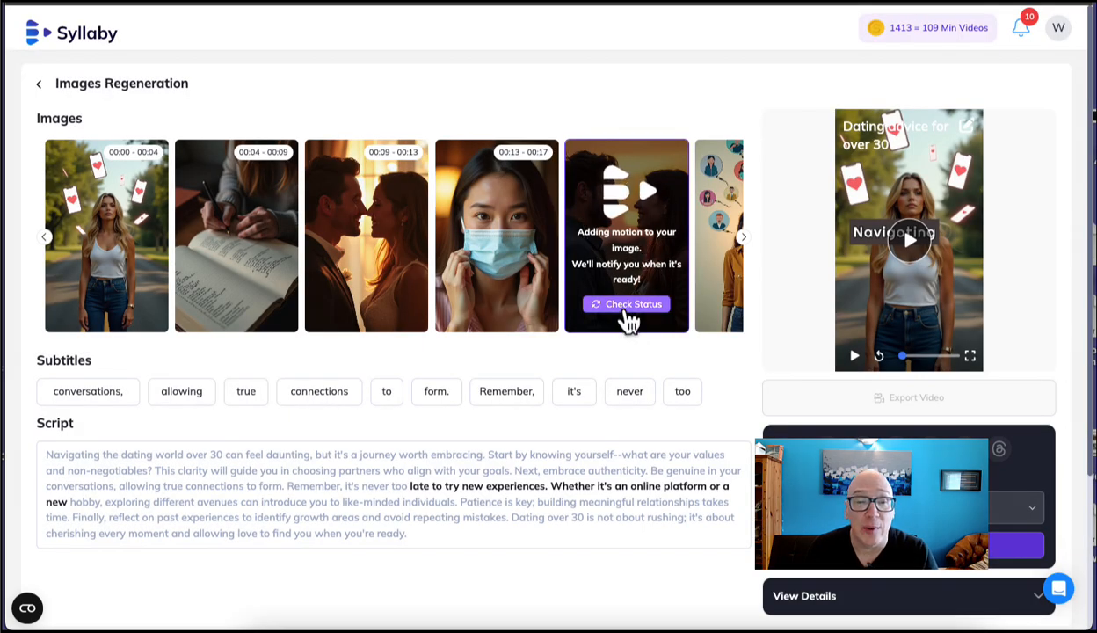
Change the subtitle word "allowing" to "allow" in the 00:17 - 00:22 scene
scroll(255, 451, "down", 1)
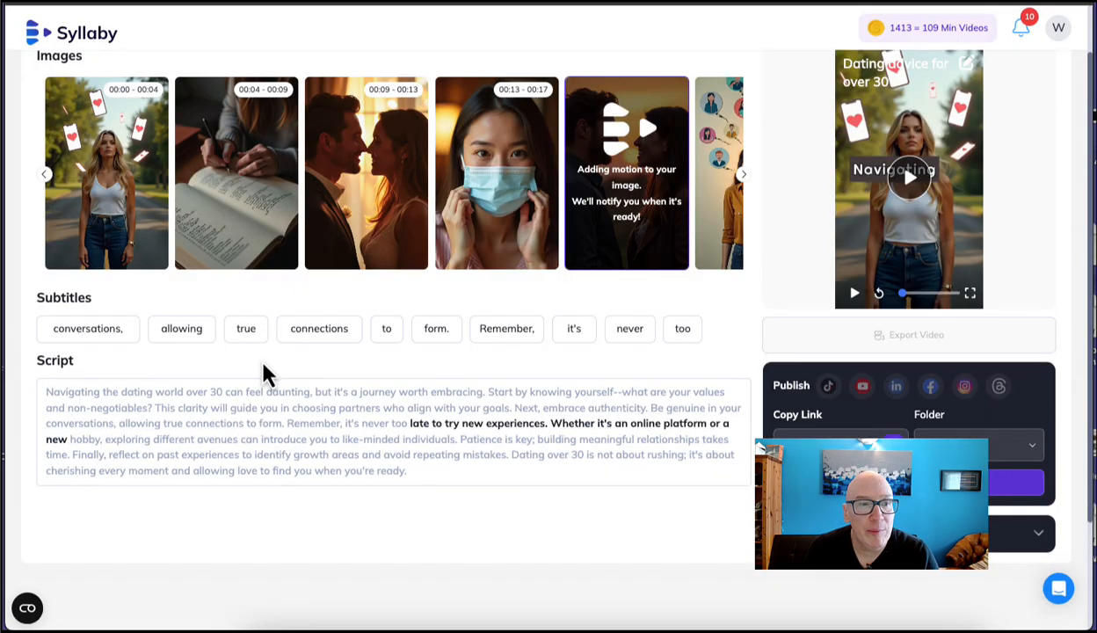
left_click(179, 328)
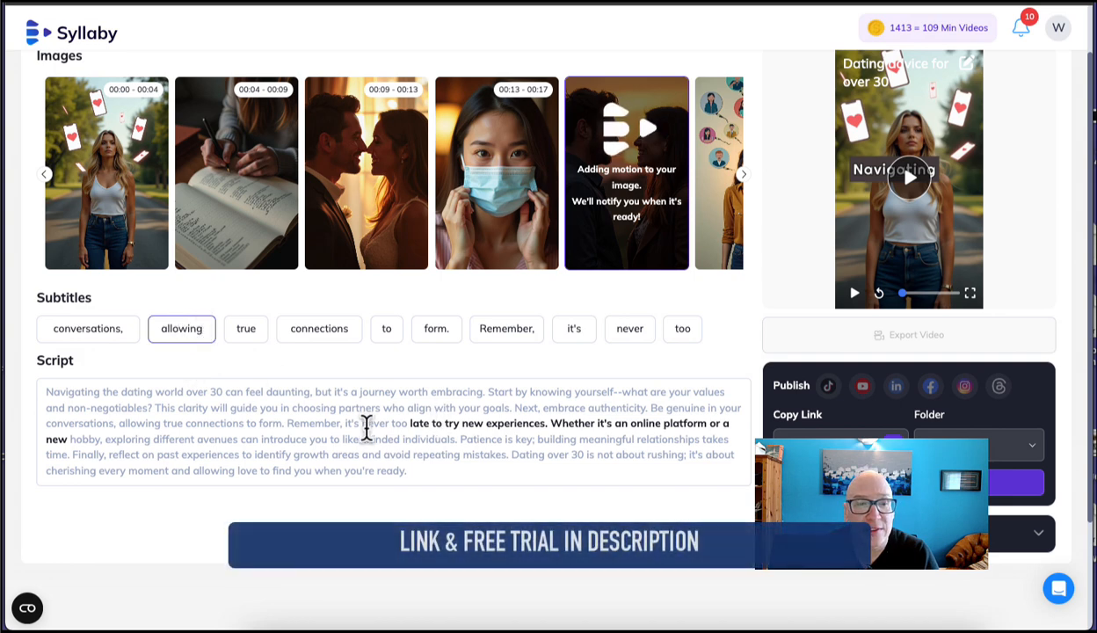
left_click_drag(208, 327, 154, 329)
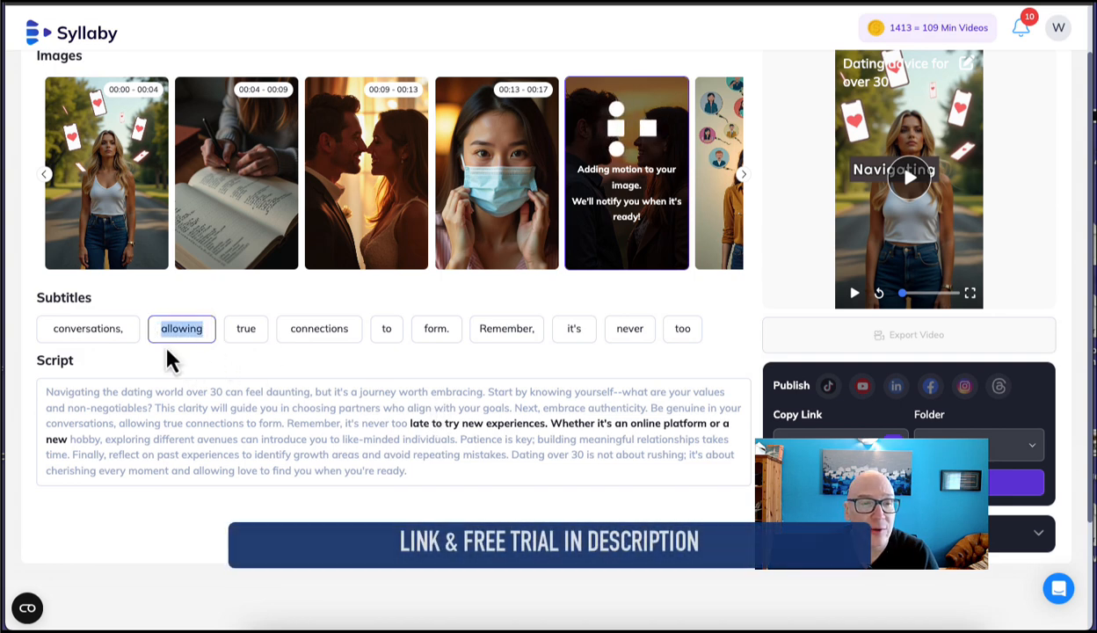
left_click(248, 329)
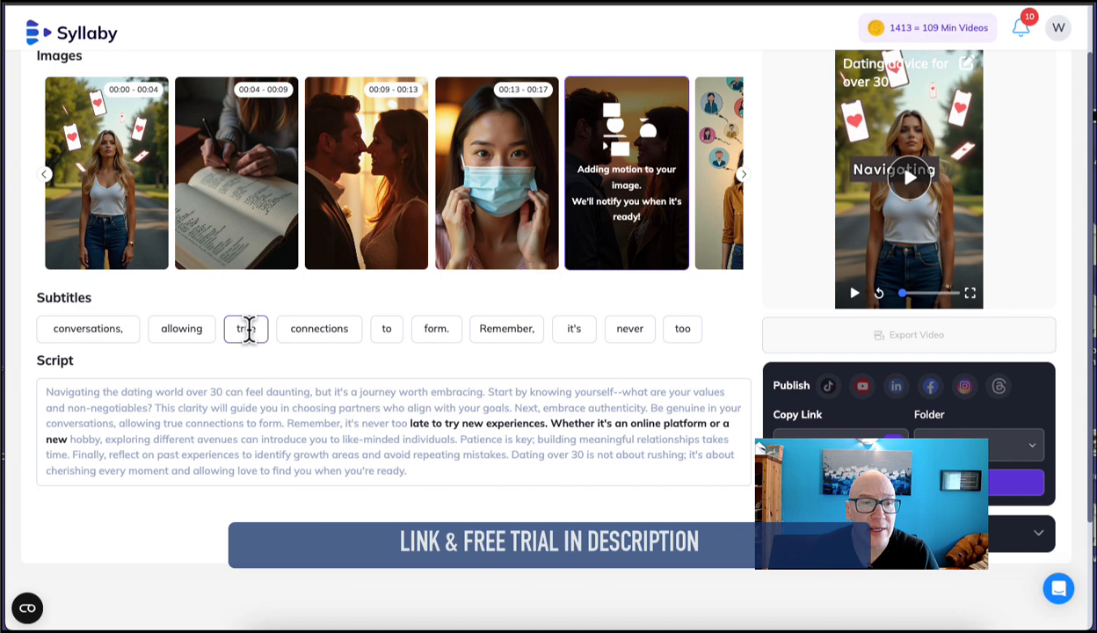
left_click(203, 329)
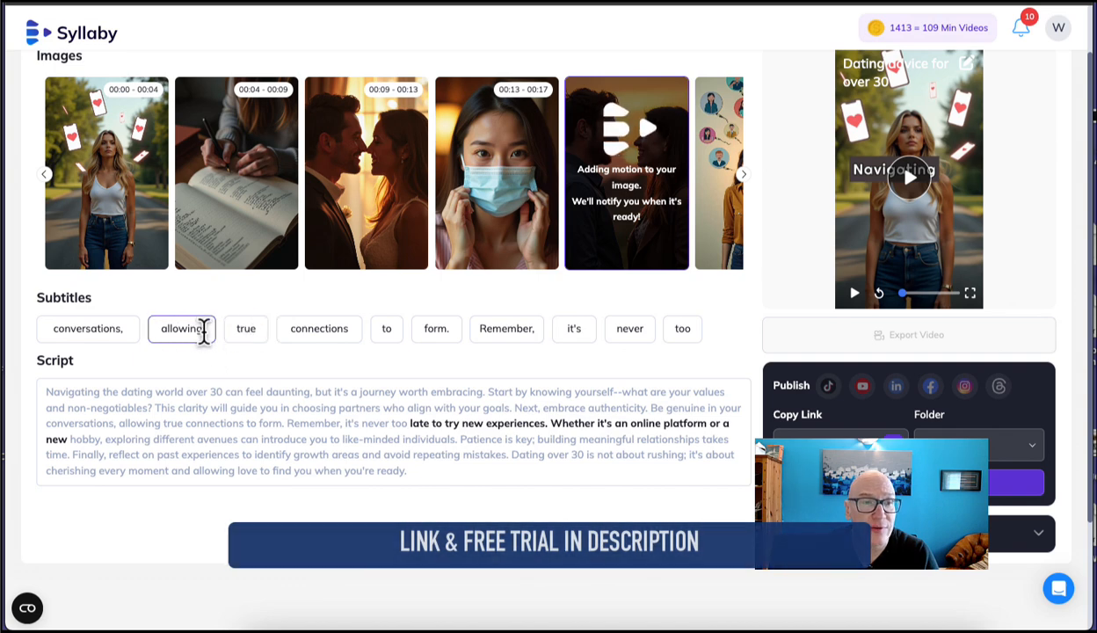
key("BackSpace")
key("BackSpace")
key("BackSpace")
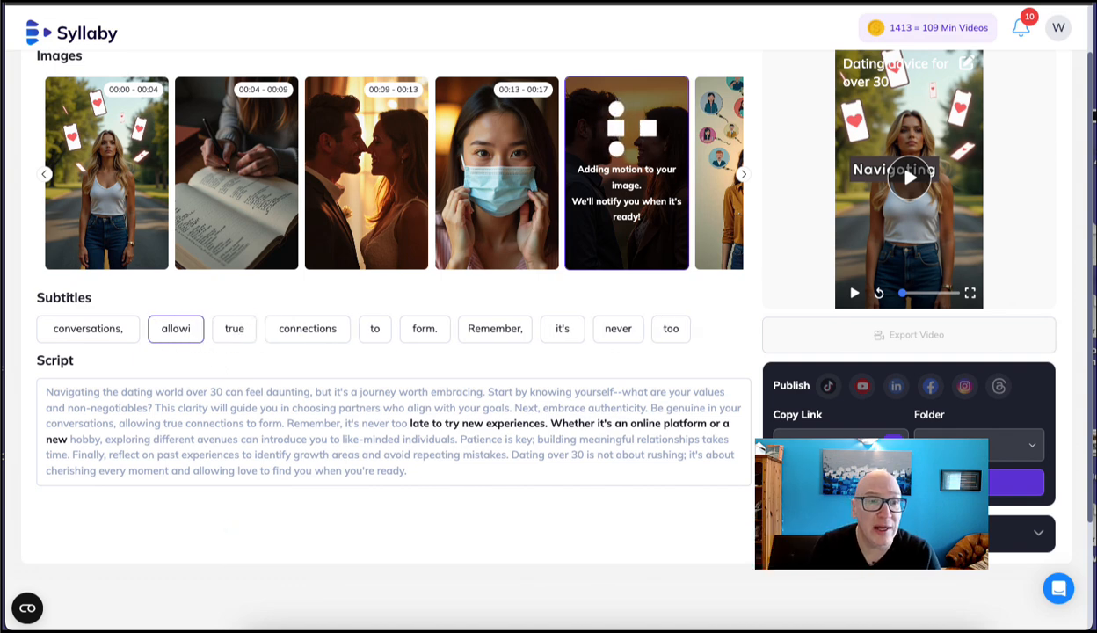
left_click(216, 368)
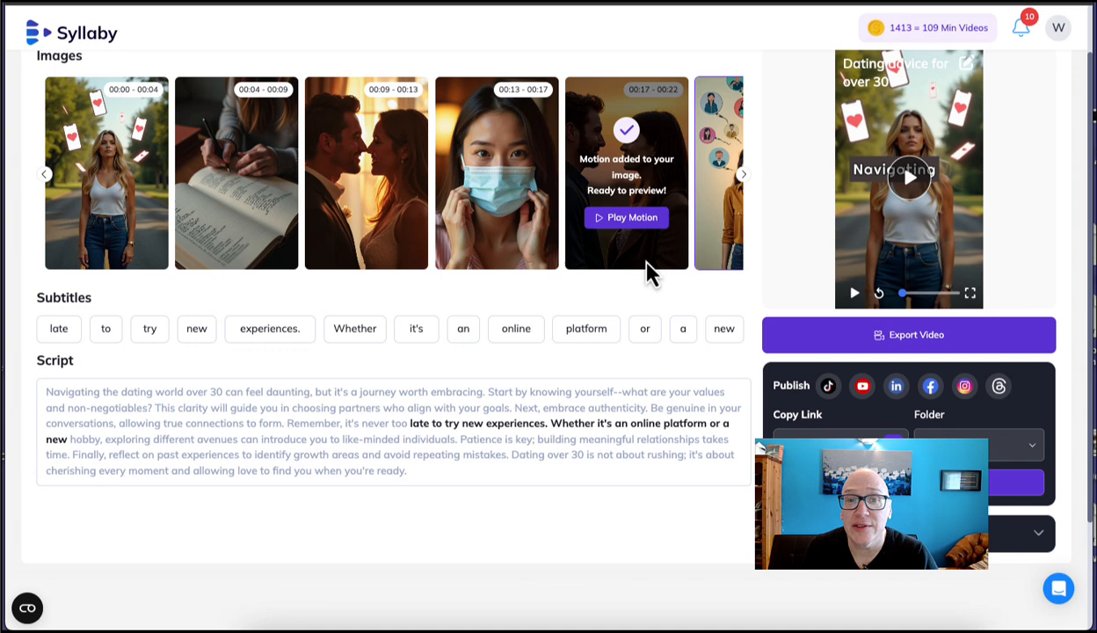
Play the motion added to the 00:17 - 00:22 scene of the couple at sunset
left_click(597, 223)
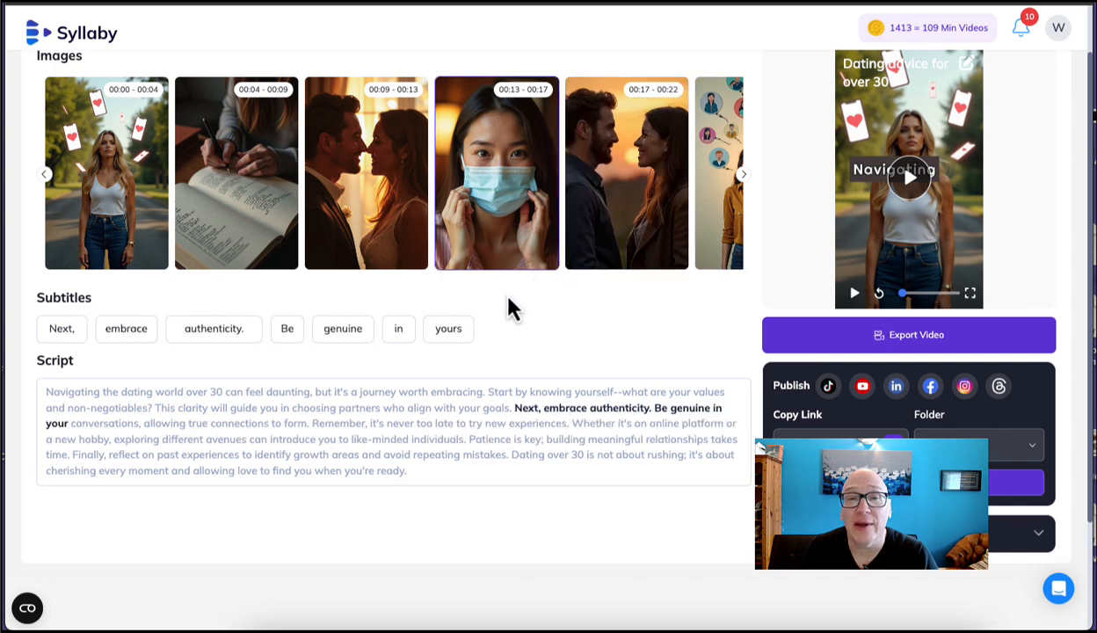
mouse_move(614, 215)
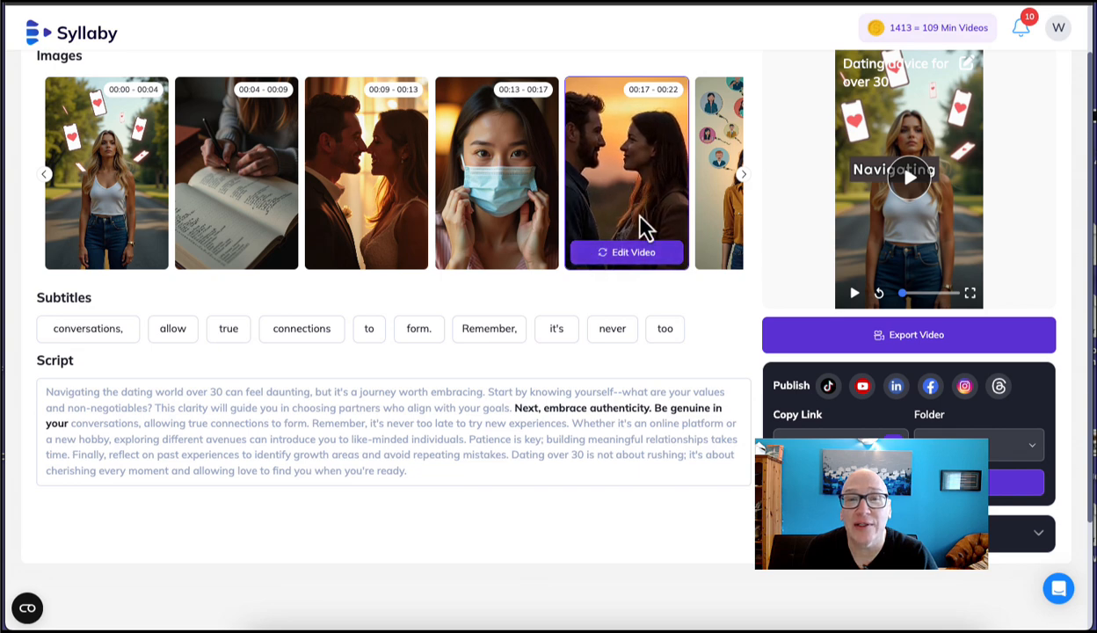
Replace the 00:04 - 00:09 scene image with a stock video of a couple on a beach at sunset, searching for "couple"
mouse_move(140, 243)
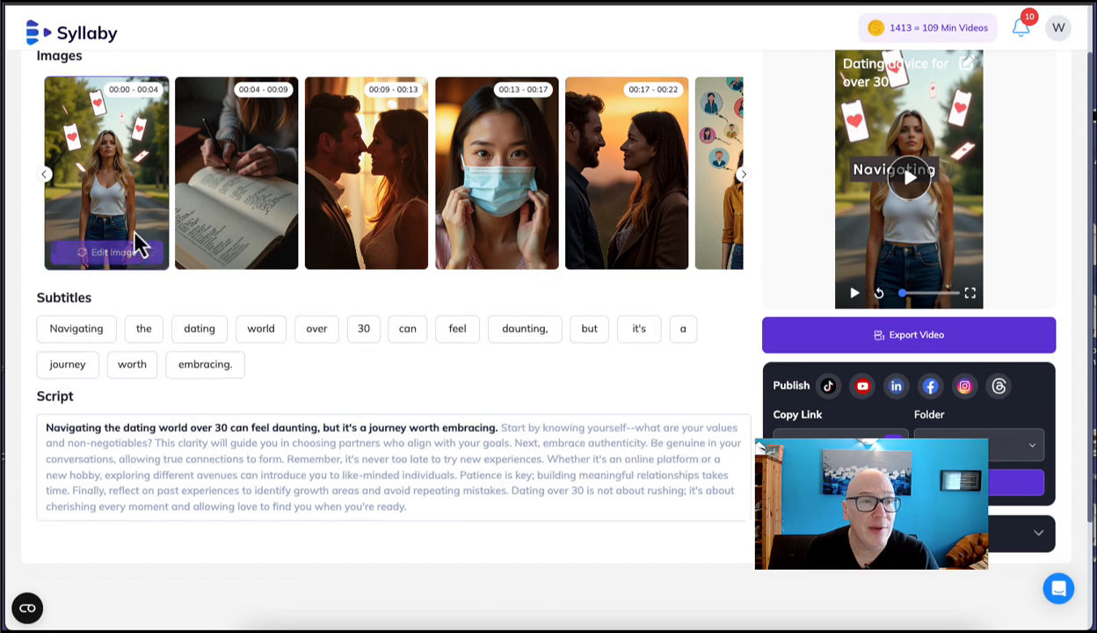
mouse_move(245, 240)
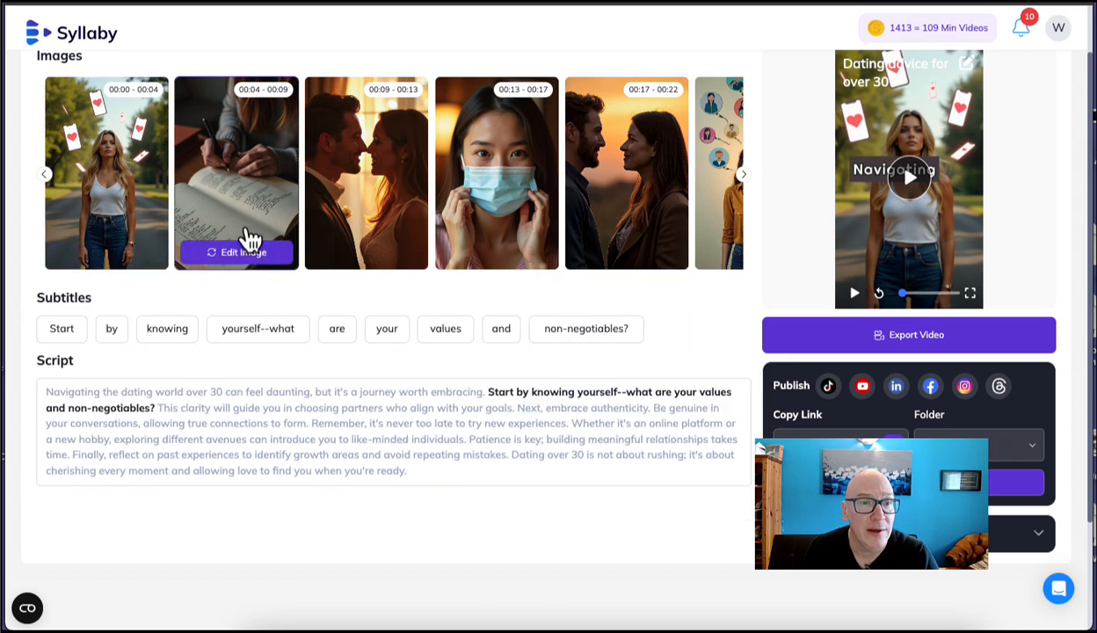
left_click(242, 255)
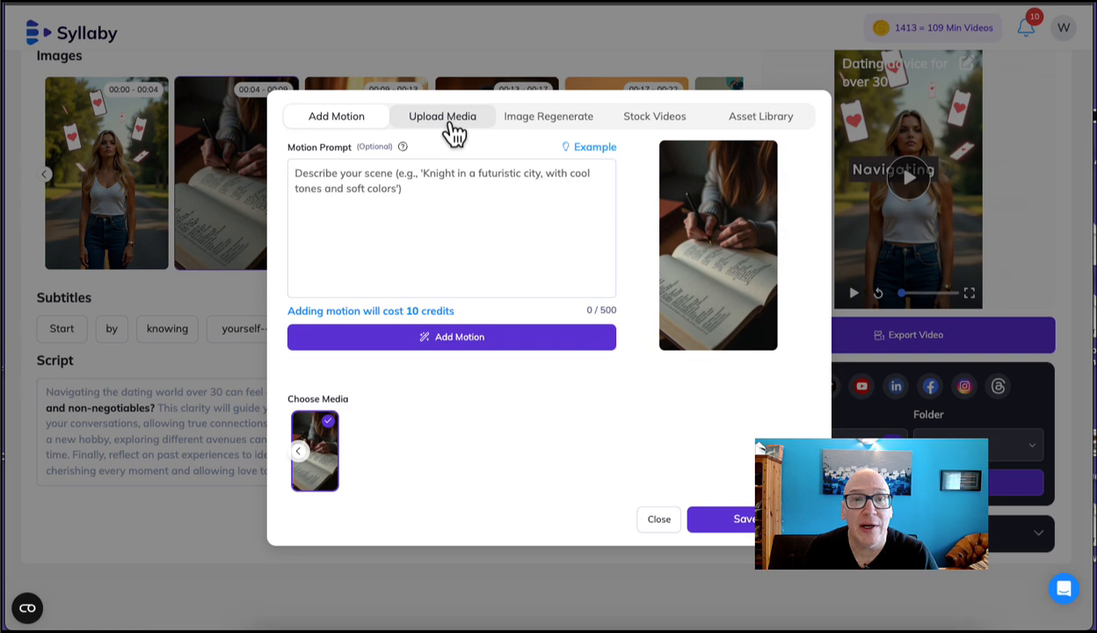
left_click(452, 127)
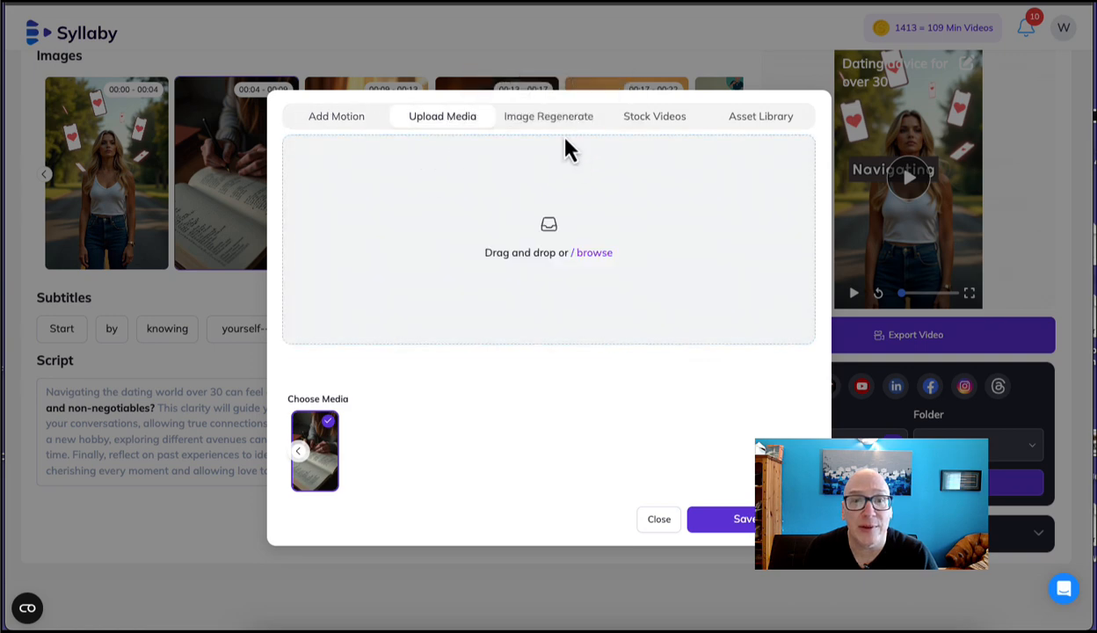
left_click(654, 126)
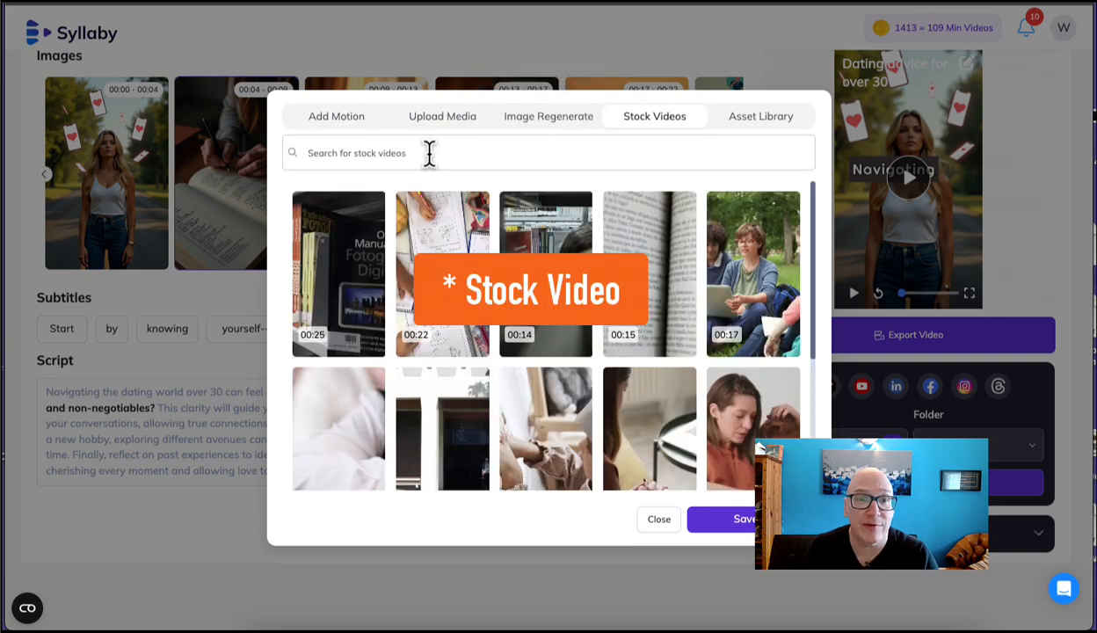
type("cud")
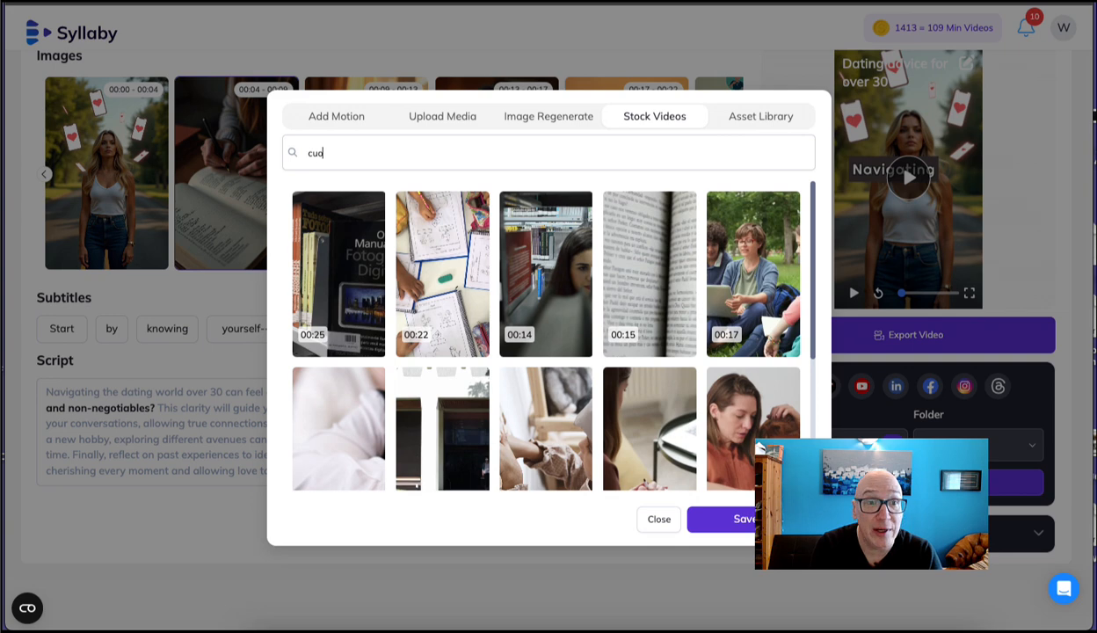
type("o")
key("BackSpace")
key("BackSpace")
type("oupl")
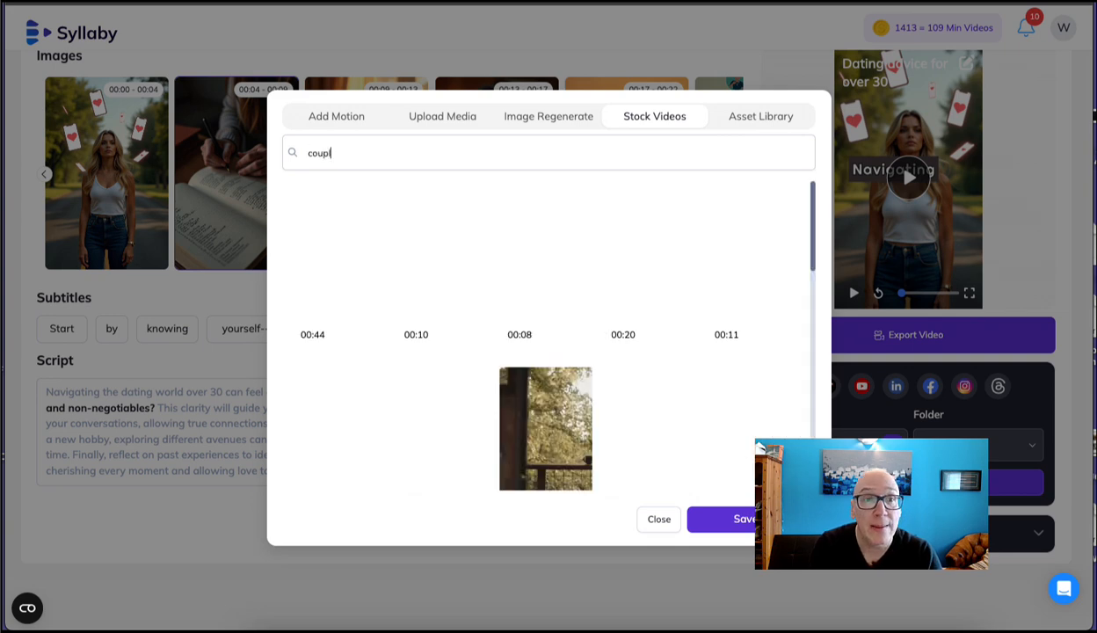
type("e")
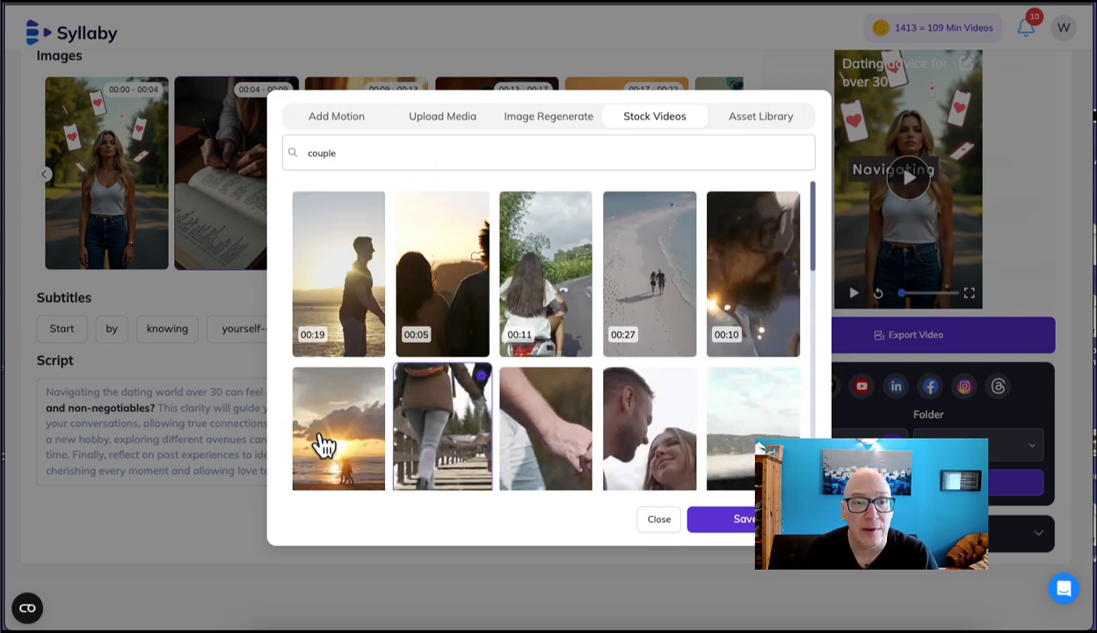
left_click(325, 440)
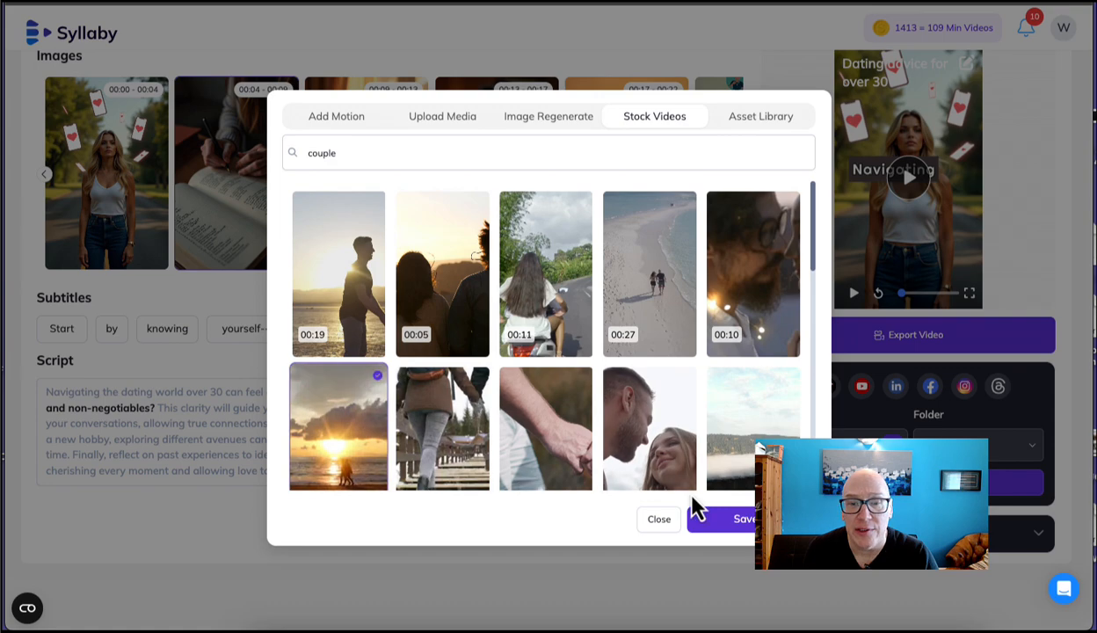
left_click(726, 524)
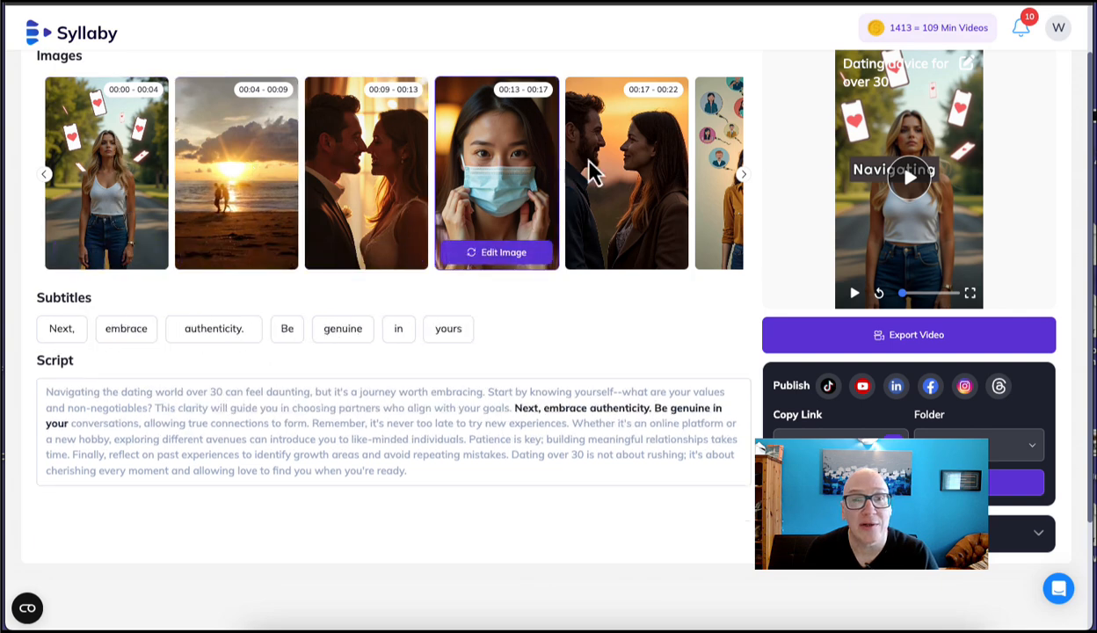
Play the preview of the edited dating advice video and export the video
left_click(744, 175)
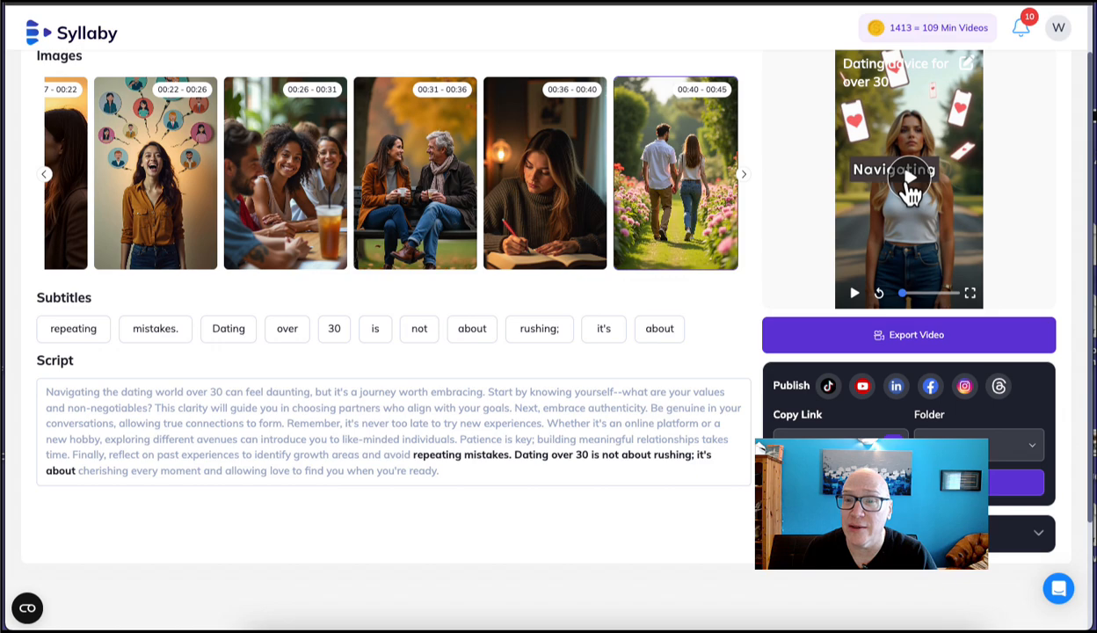
left_click(907, 183)
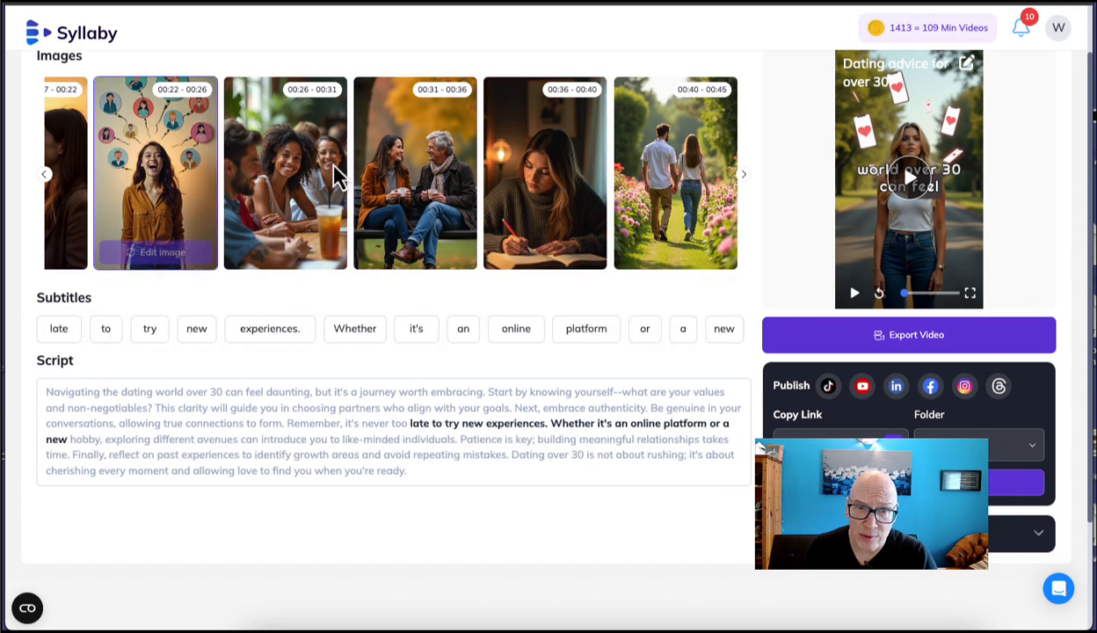
left_click(941, 342)
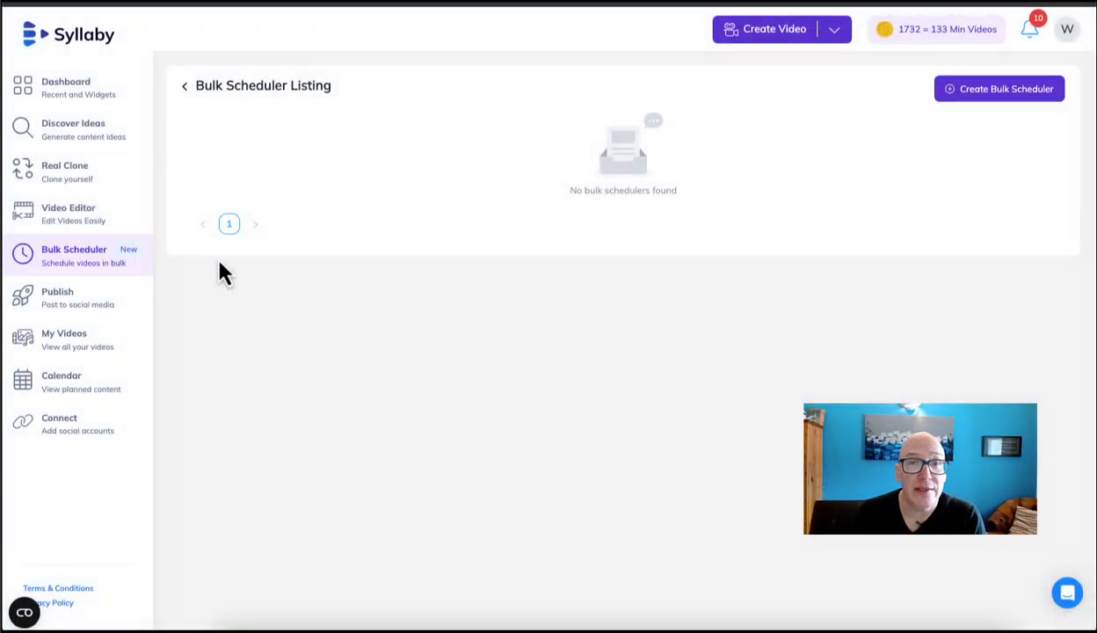
Create a bulk scheduler with a duration of 7 days and 3 posts per day
left_click(985, 91)
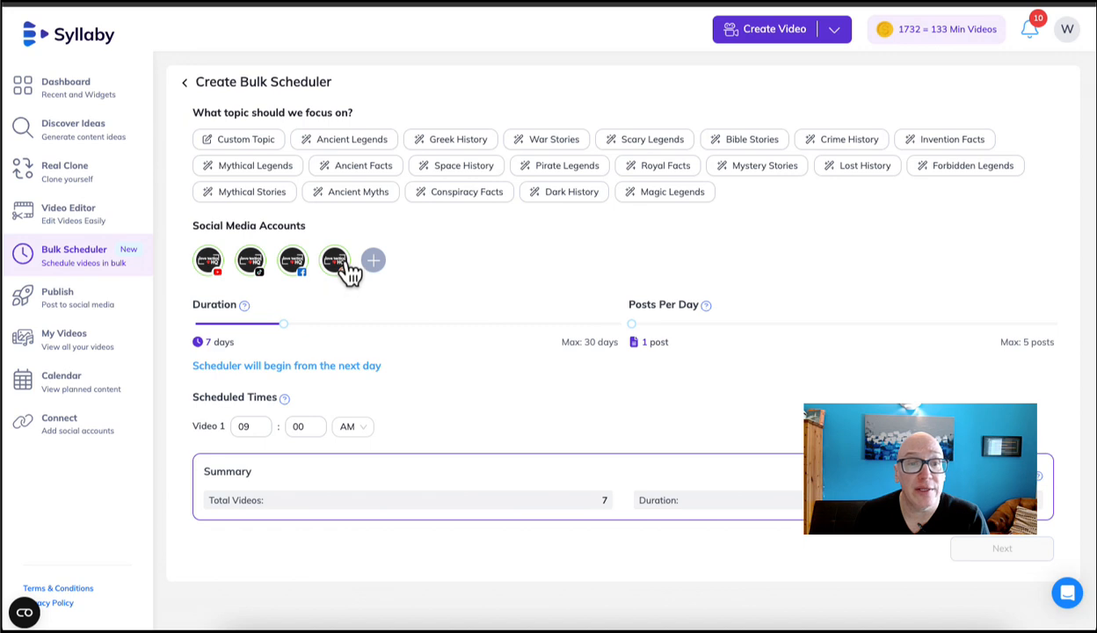
mouse_move(282, 327)
left_mouse_down()
mouse_move(299, 325)
mouse_move(283, 332)
left_mouse_up()
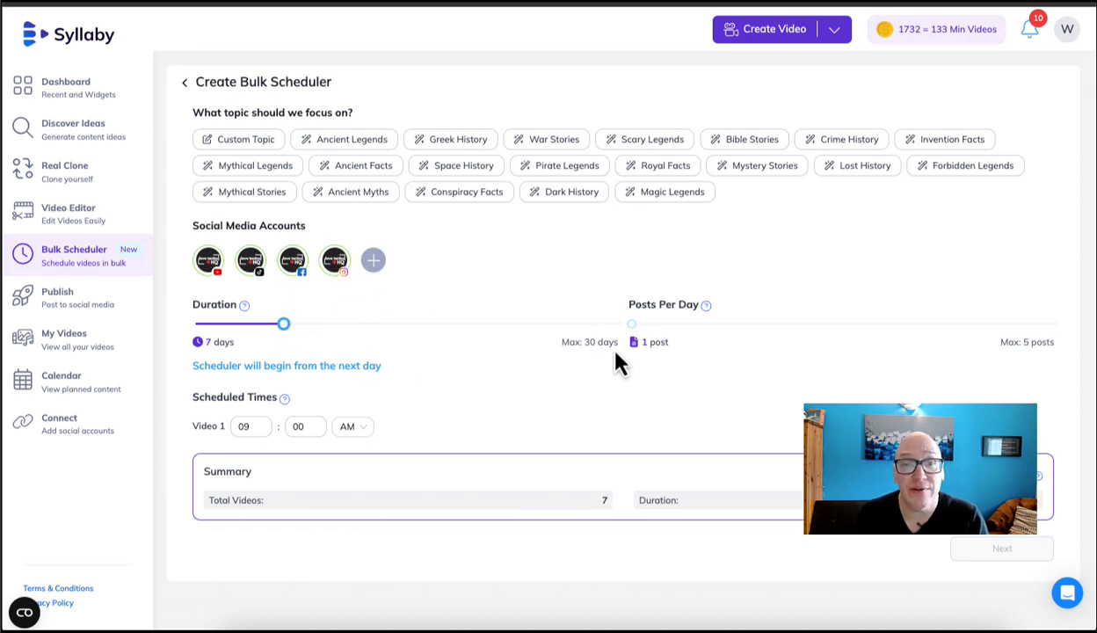
left_click_drag(631, 330, 716, 334)
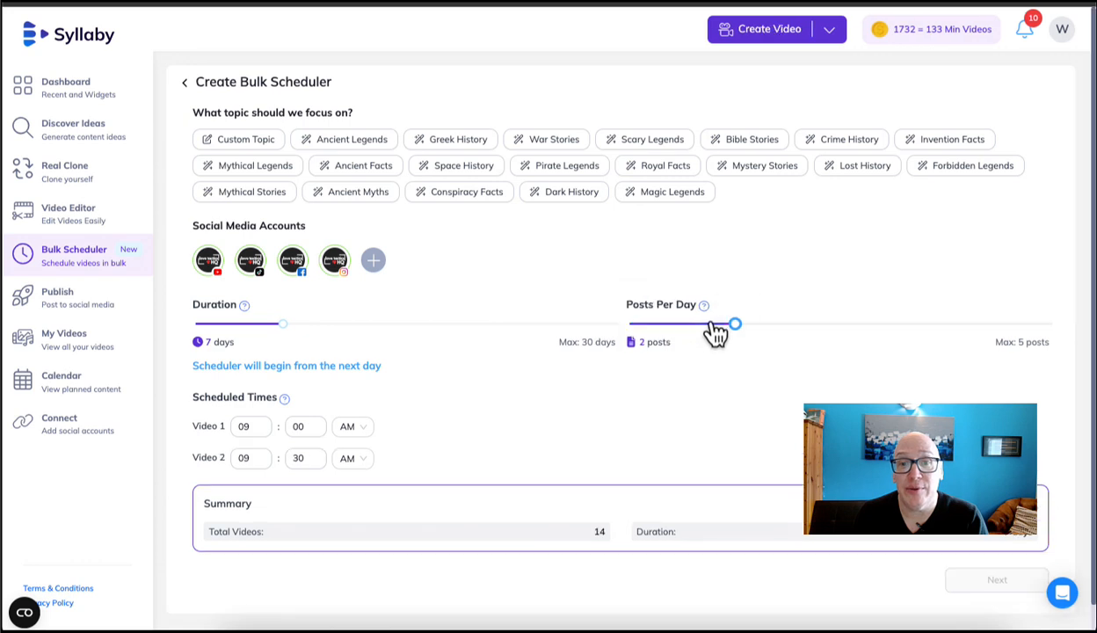
left_click(791, 336)
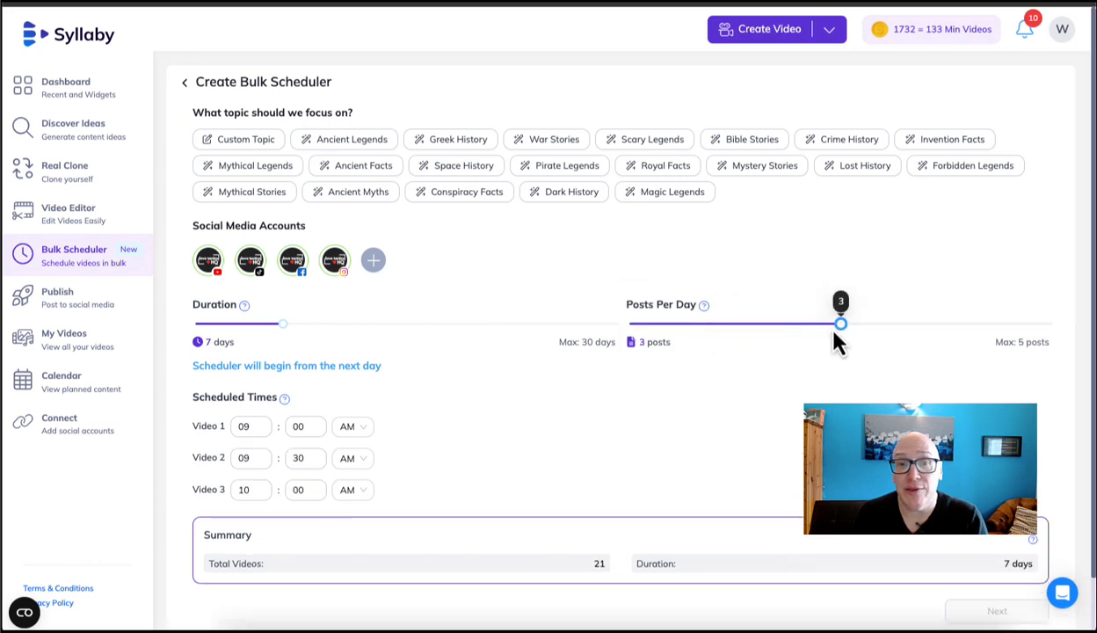
Set the scheduled times of Video 1 to 10:00 AM and Video 2 to 01:30 PM
left_click(241, 427)
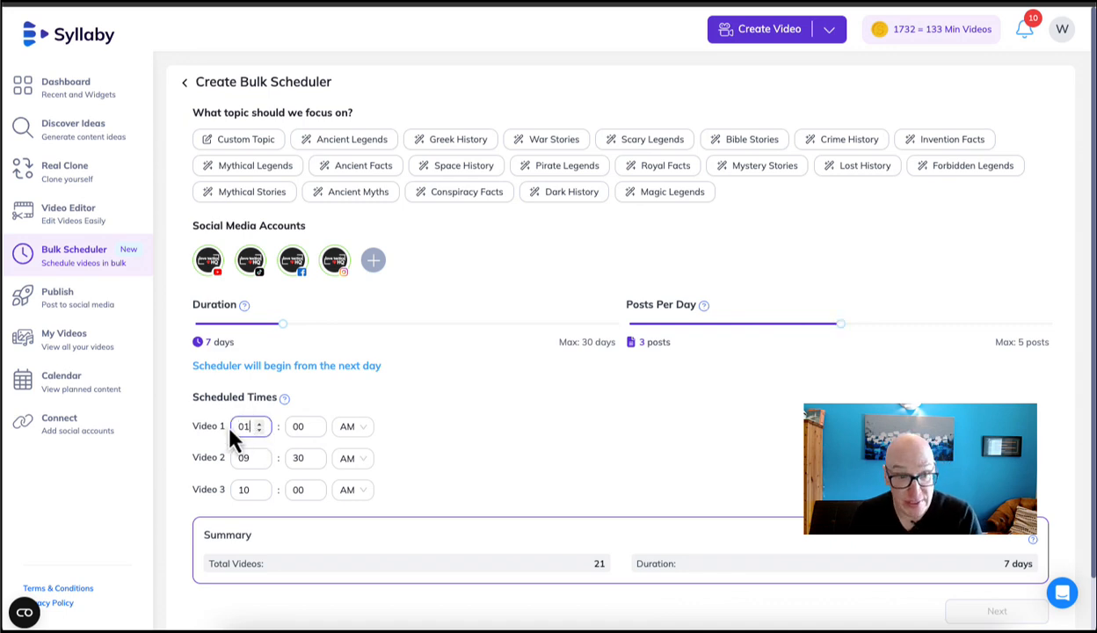
double_click(248, 457)
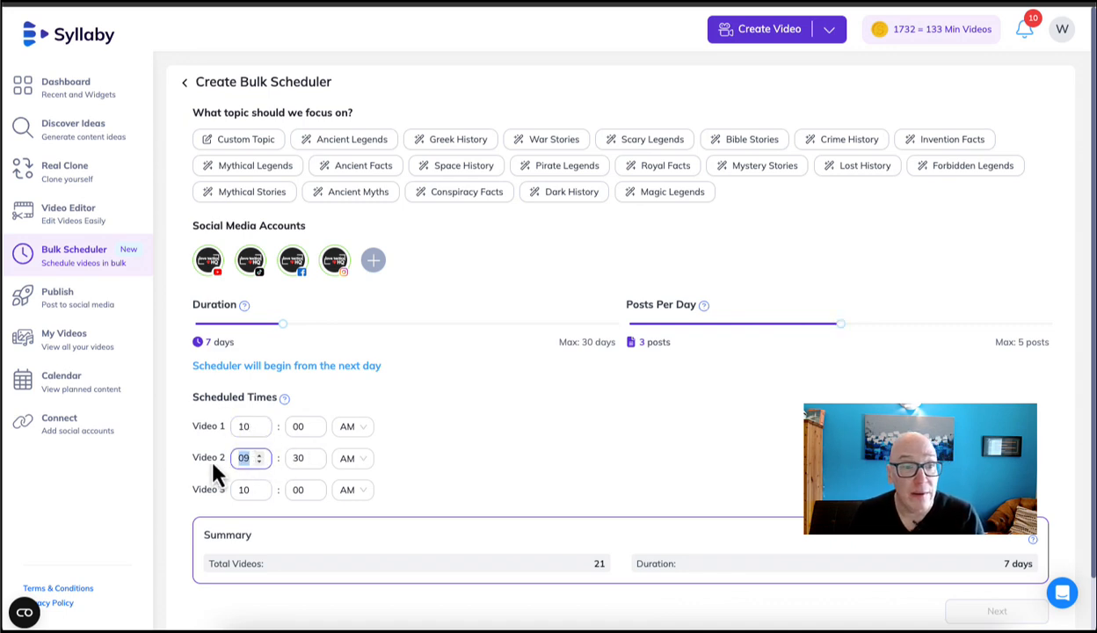
type("11")
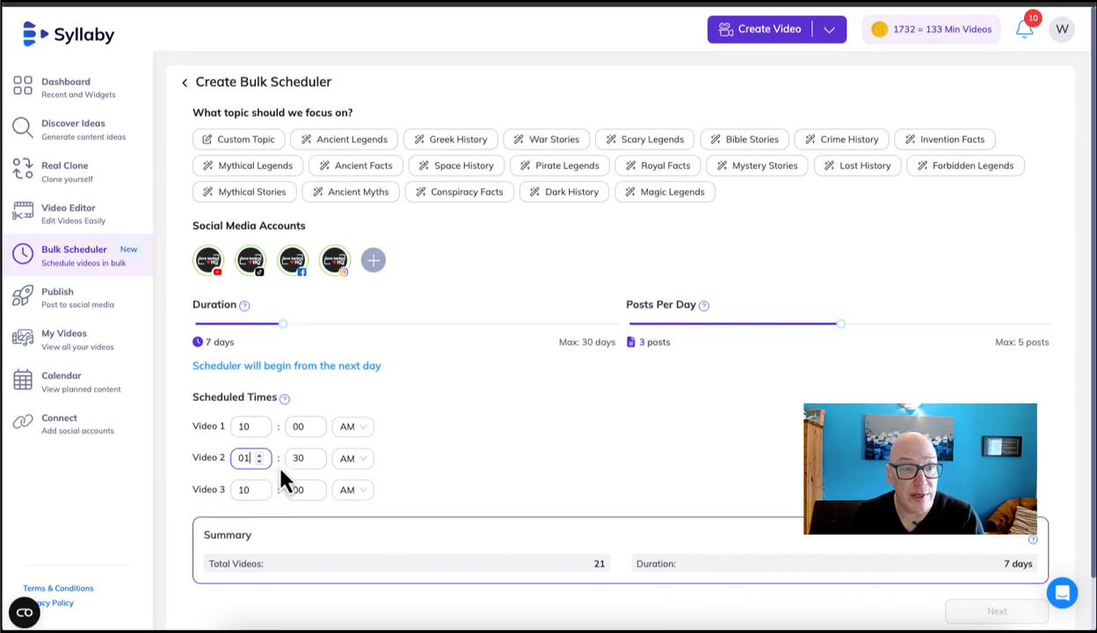
left_click(350, 462)
left_click(351, 505)
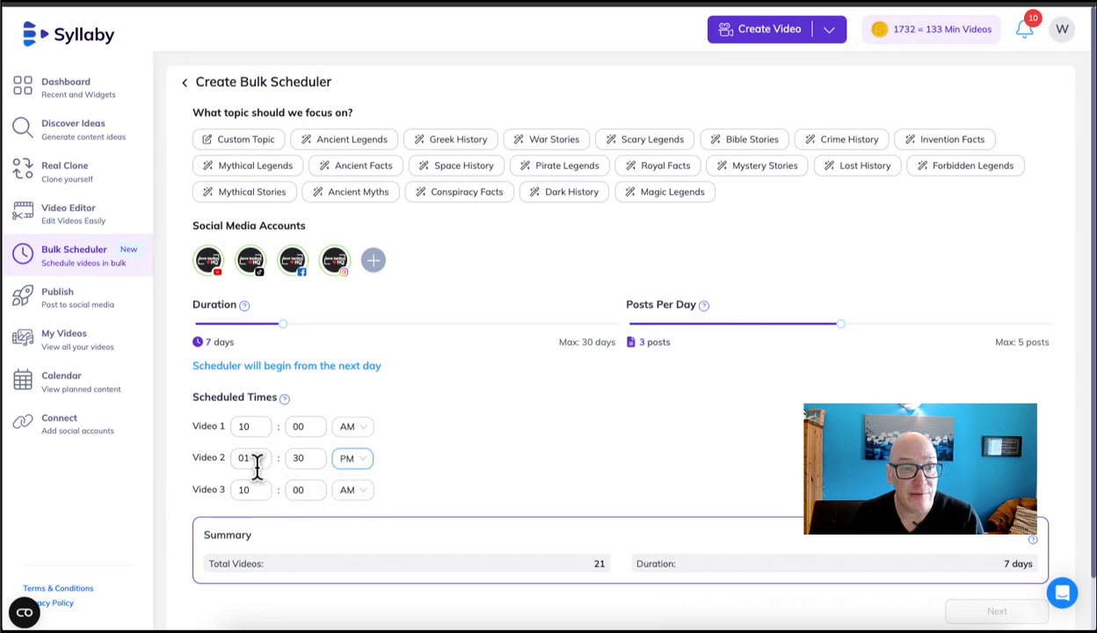
Set the scheduled time of Video 3 to 06:30 PM
double_click(239, 490)
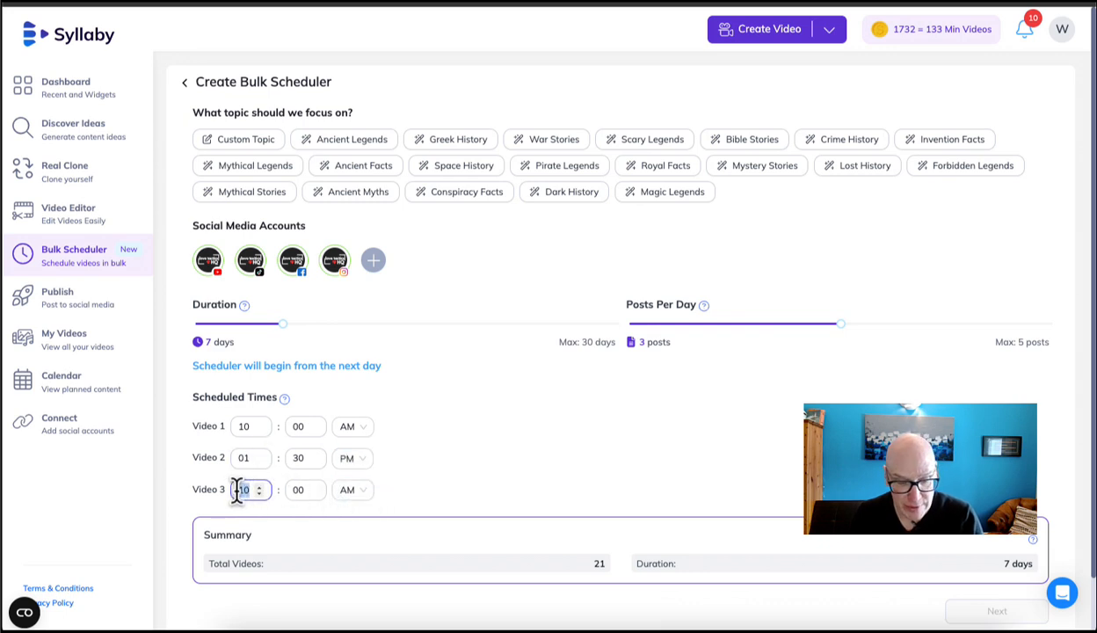
type("06")
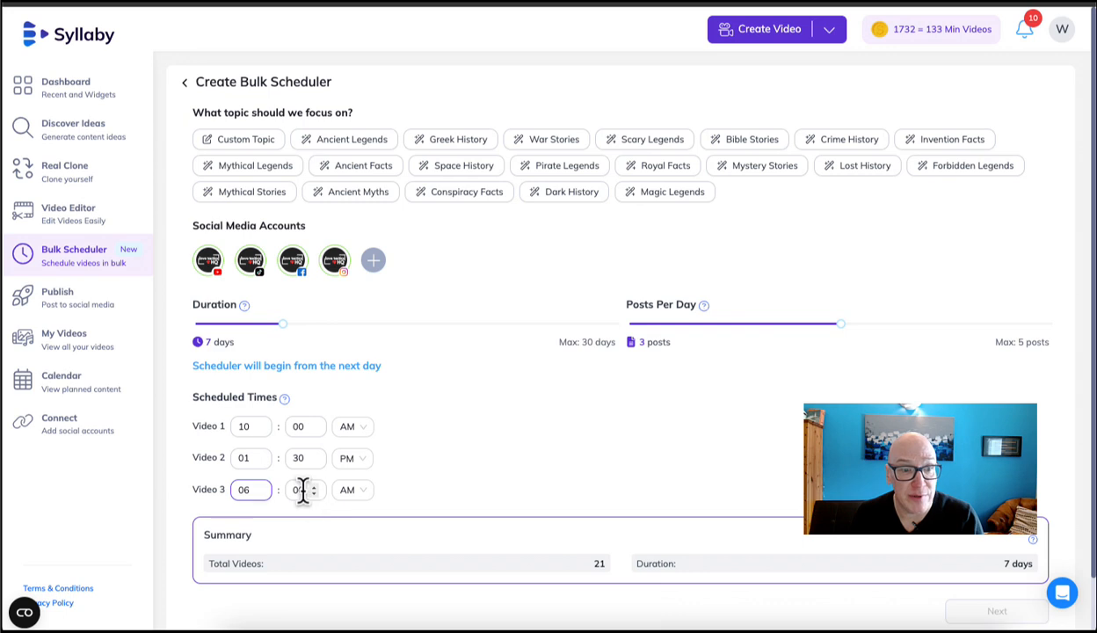
double_click(288, 490)
type("30")
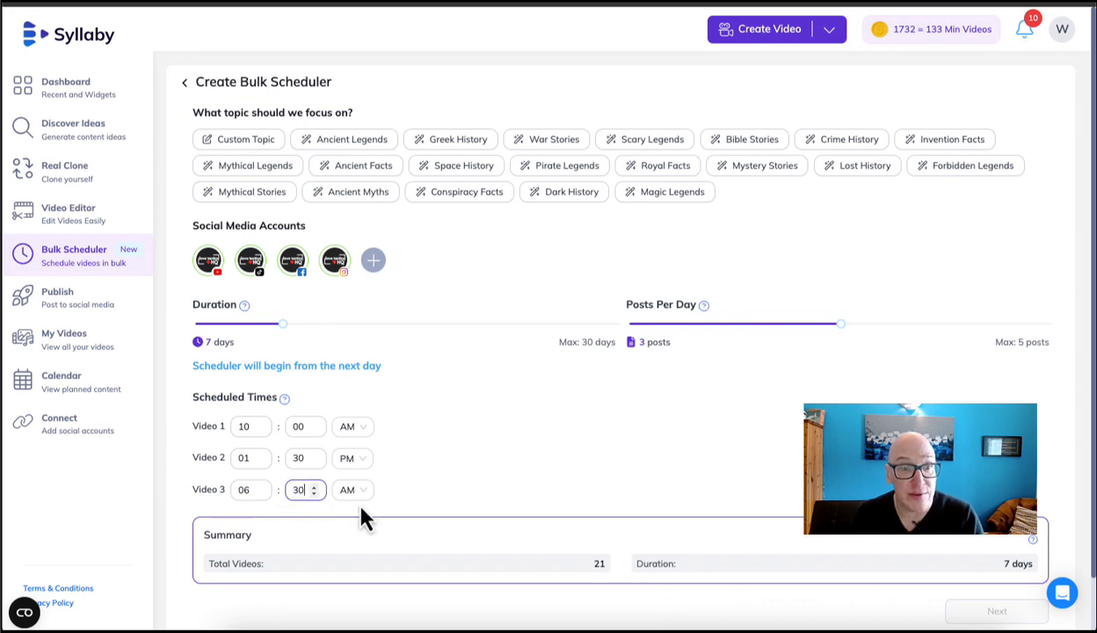
left_click(357, 492)
left_click(350, 537)
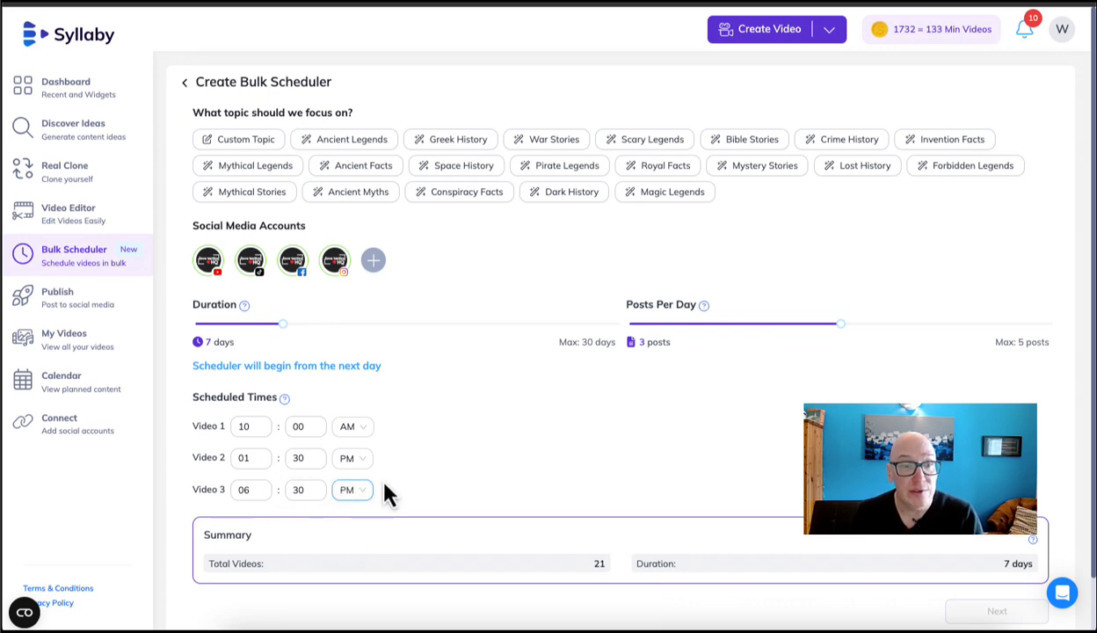
Choose Conspiracy Facts as the bulk scheduler's topic
scroll(428, 361, "down", 1)
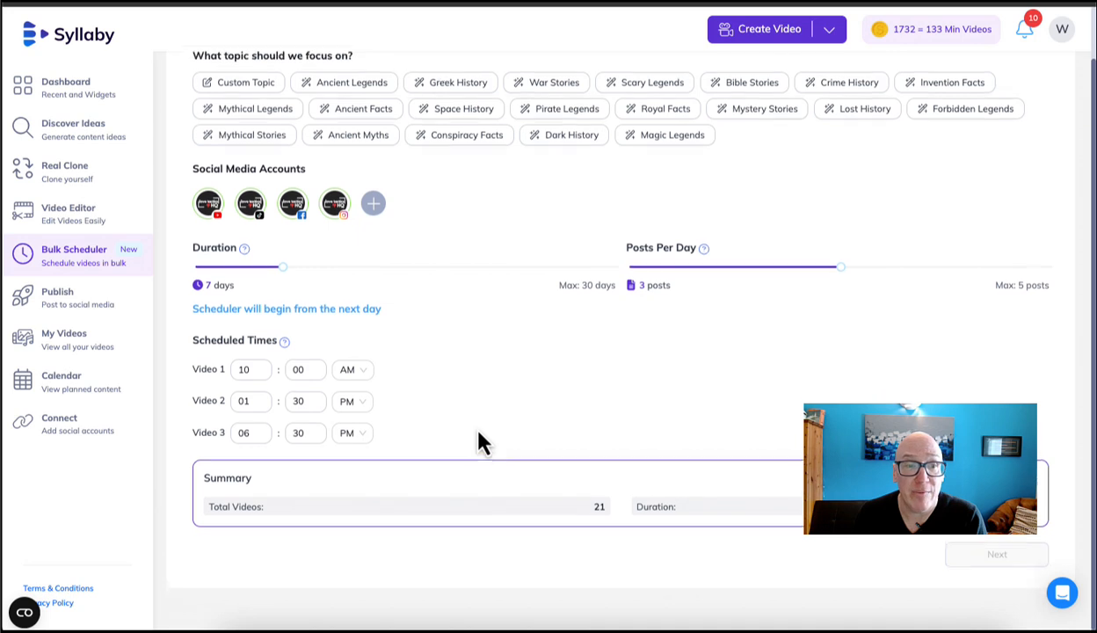
scroll(472, 396, "up", 1)
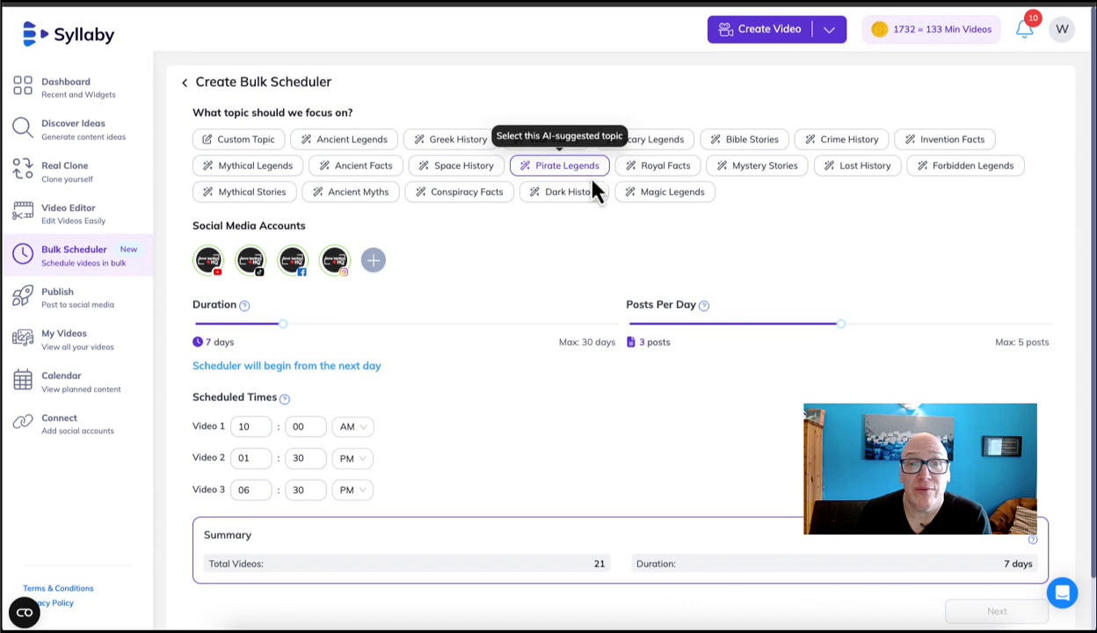
left_click(481, 197)
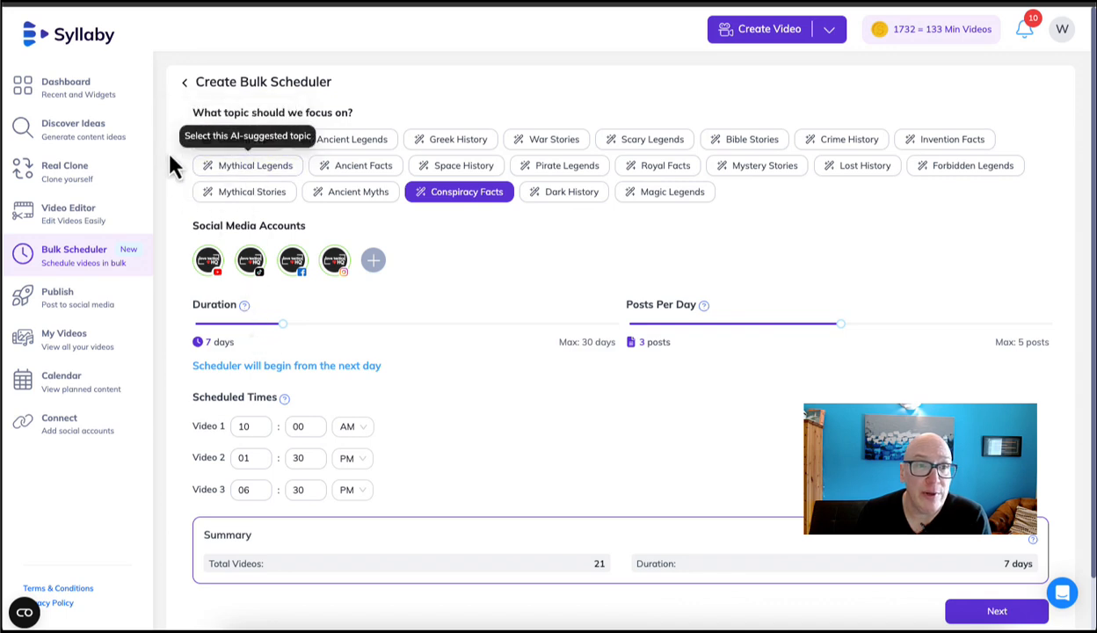
Switch the bulk scheduler to a custom topic and enter "dating for women tips"
left_click(244, 141)
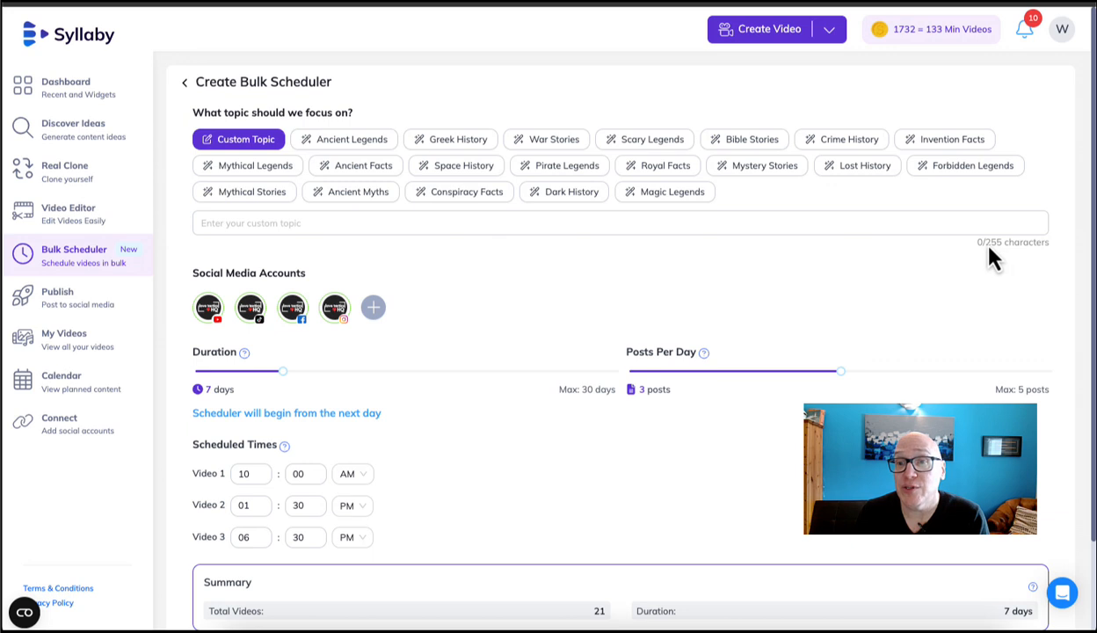
left_click(283, 225)
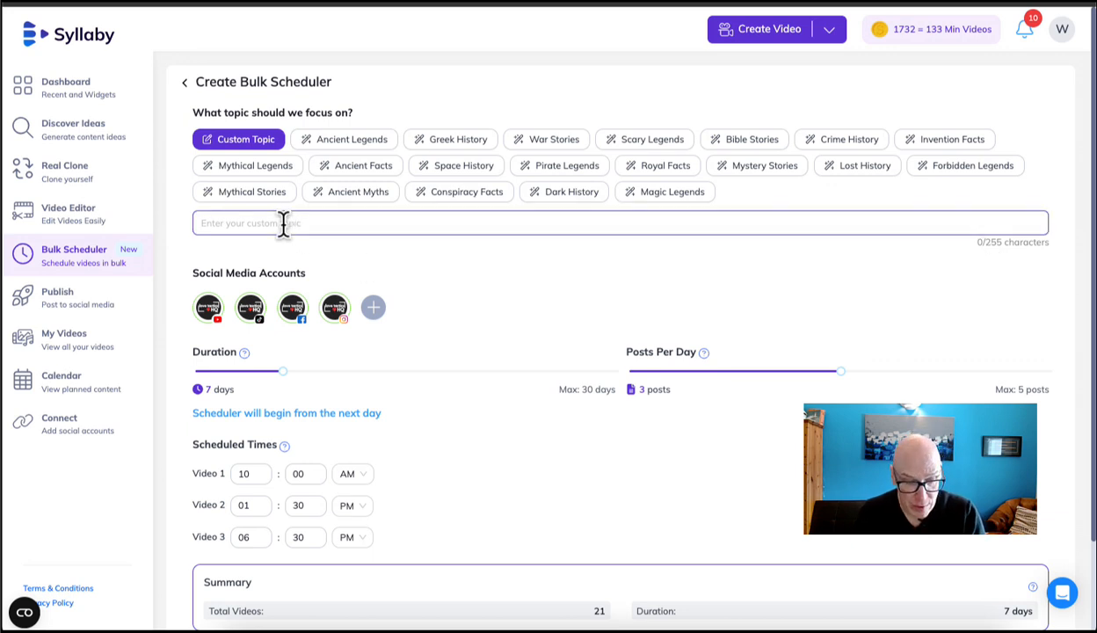
type("dating for women tips")
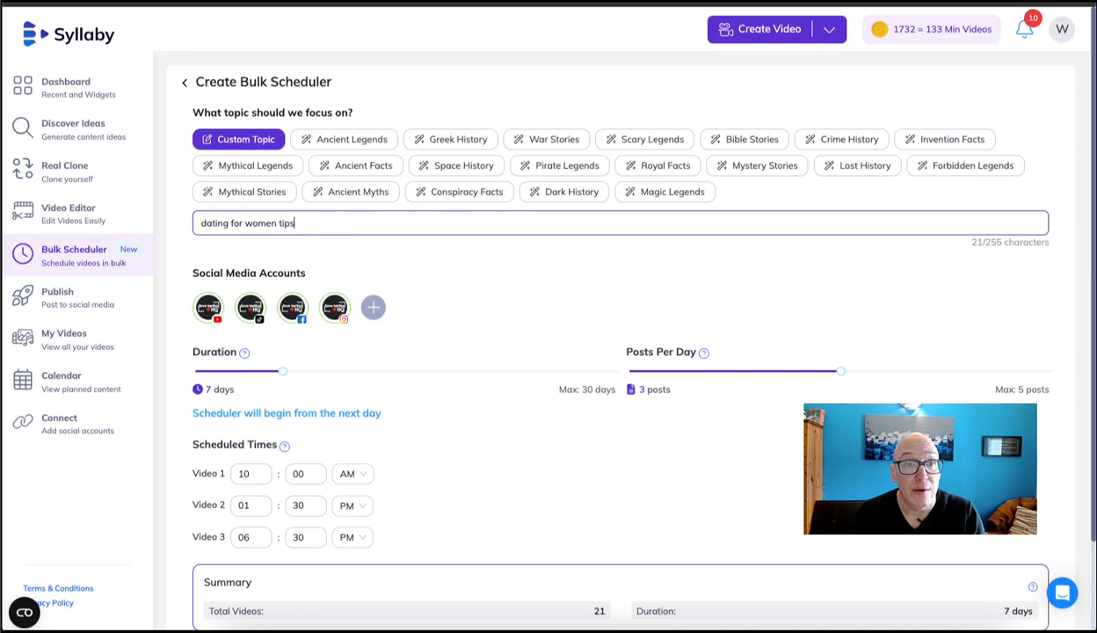
Replace the custom topic with the dating advice prompt copied from the "Dating for Men Prompt" text document
left_click_drag(303, 225, 167, 220)
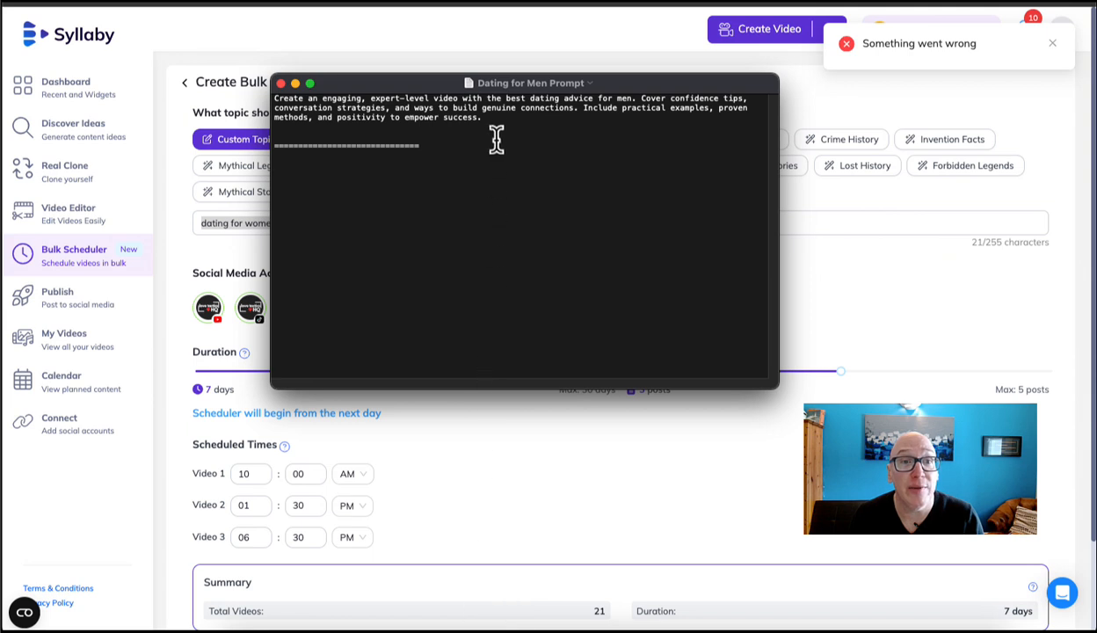
left_click_drag(496, 139, 234, 73)
key("super+Tab")
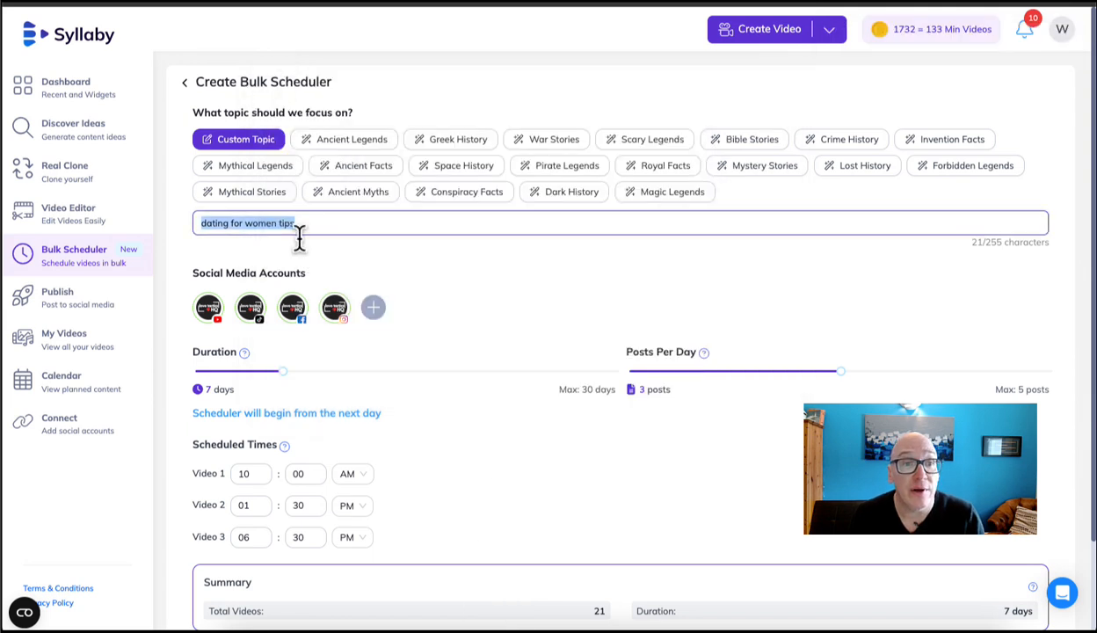
key("super+v")
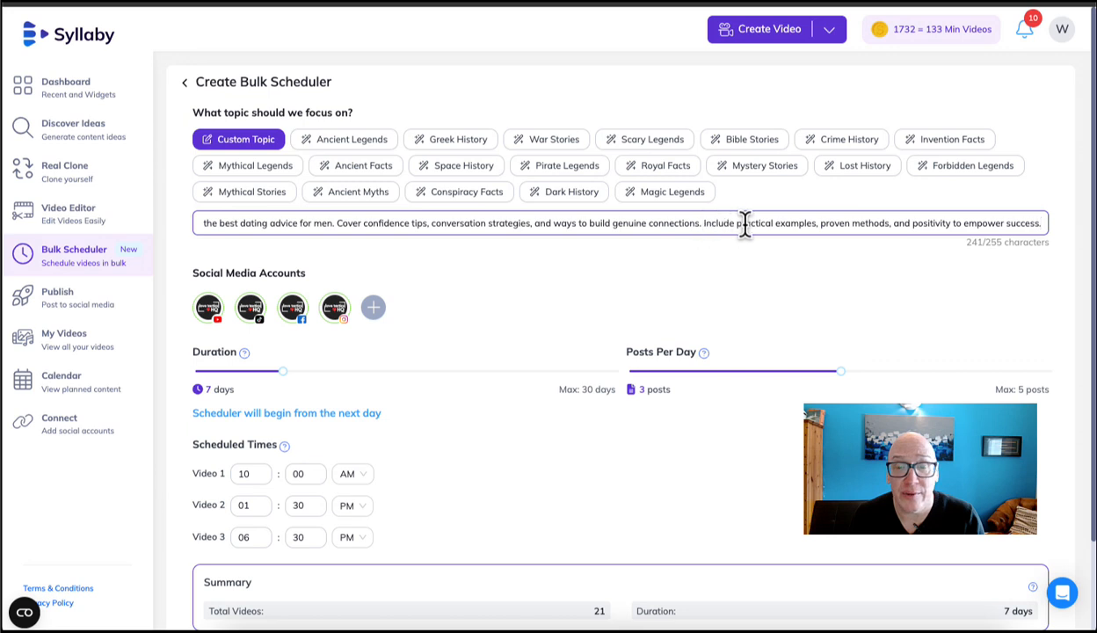
left_click_drag(1015, 218, 1055, 234)
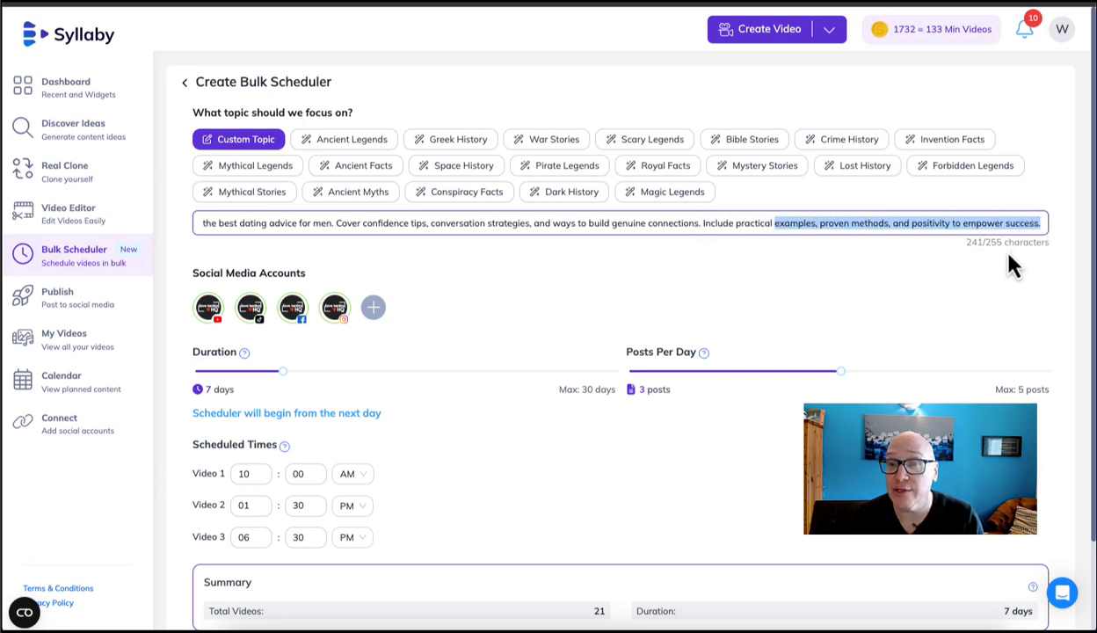
Accept the custom dating advice topic and schedule, and proceed to the bulk scheduler's video style settings
left_click(465, 226)
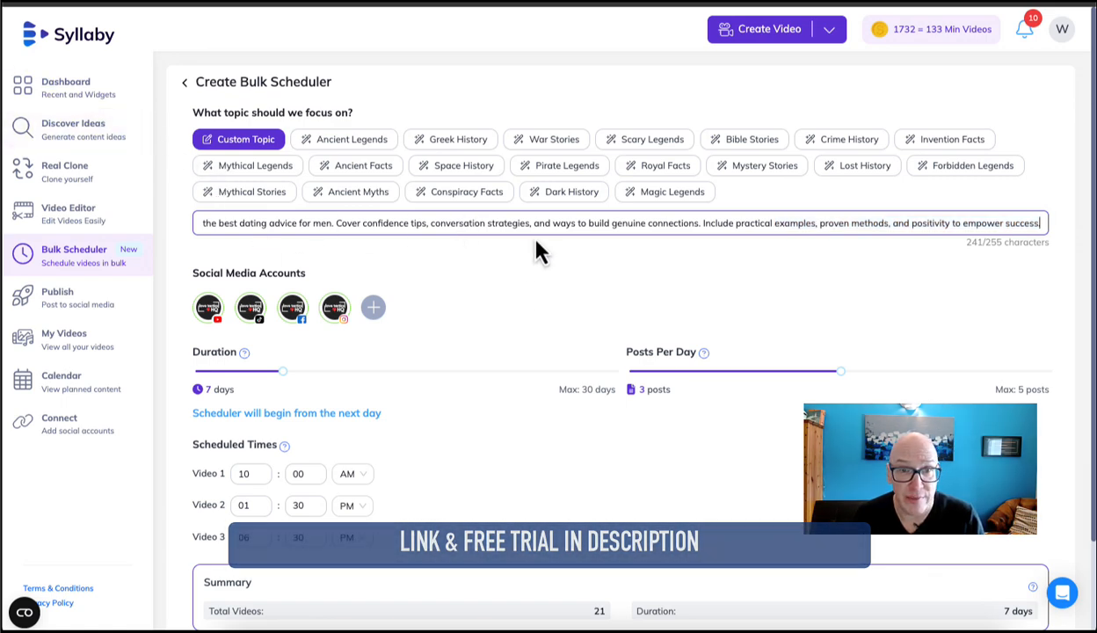
scroll(756, 499, "down", 1)
scroll(755, 495, "down", 1)
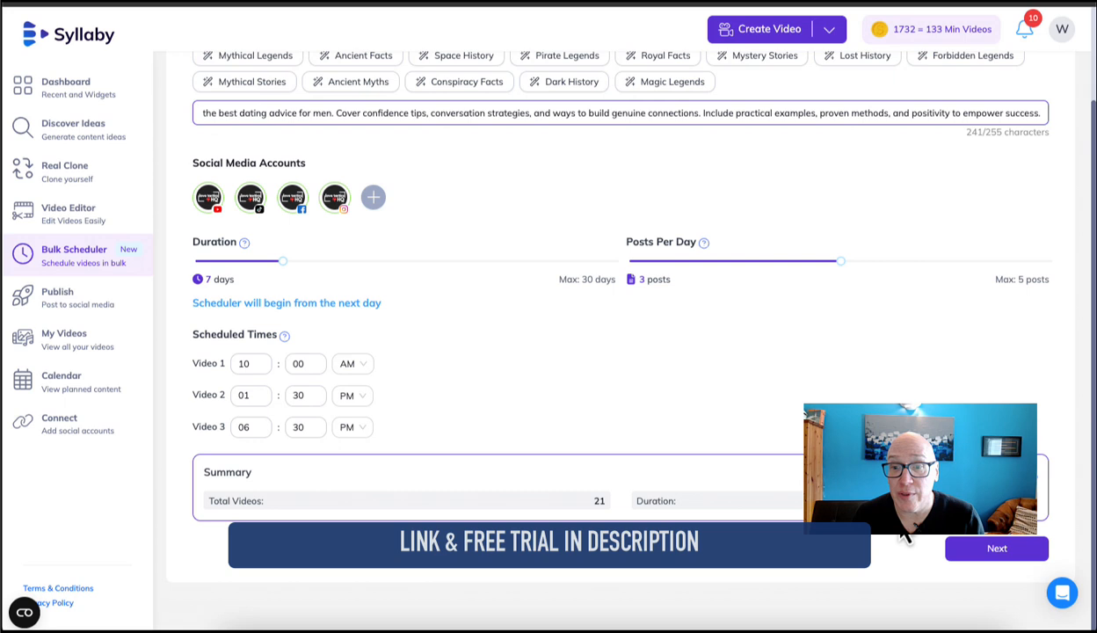
left_click(976, 550)
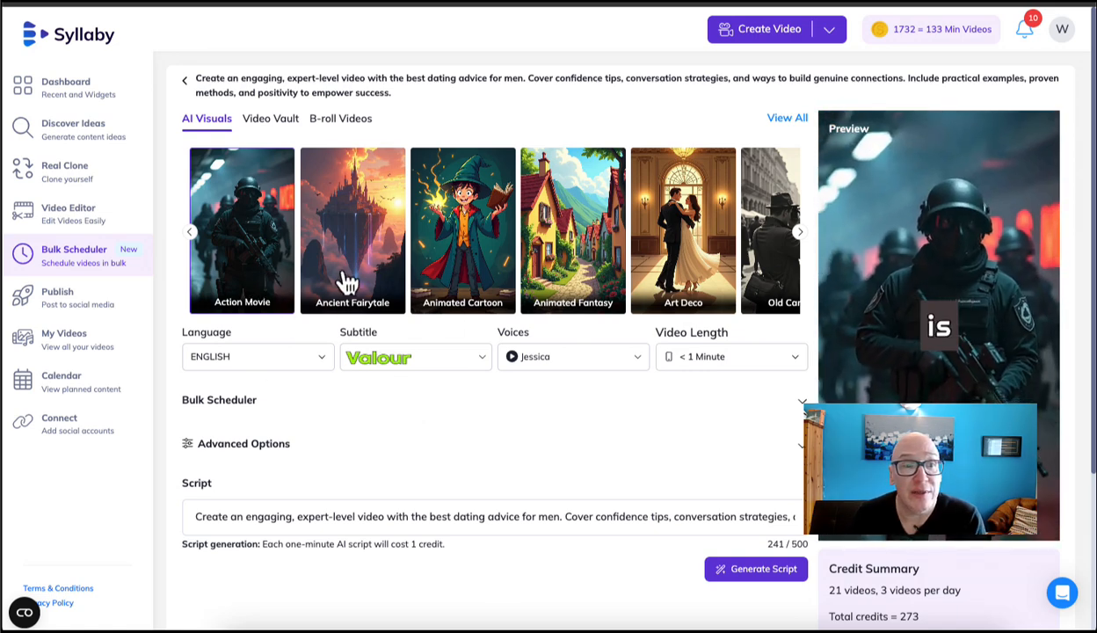
Try the Animated Cartoon, Old Camera and Cinematic Realism visual styles for the bulk videos
left_click(376, 286)
left_click(458, 284)
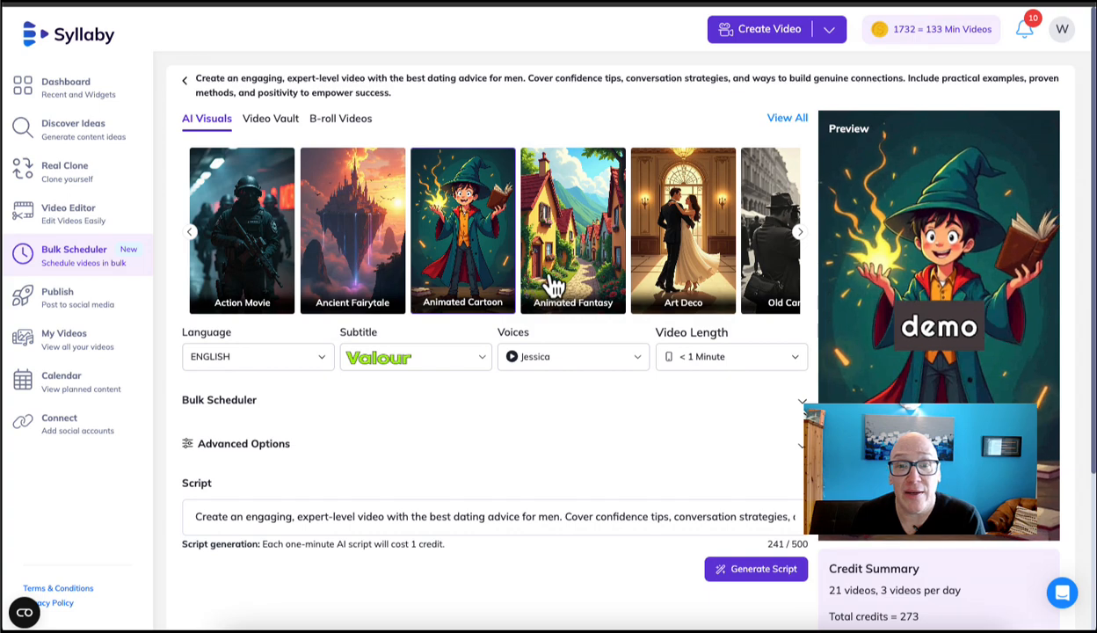
left_click(551, 280)
left_click(673, 281)
left_click(672, 282)
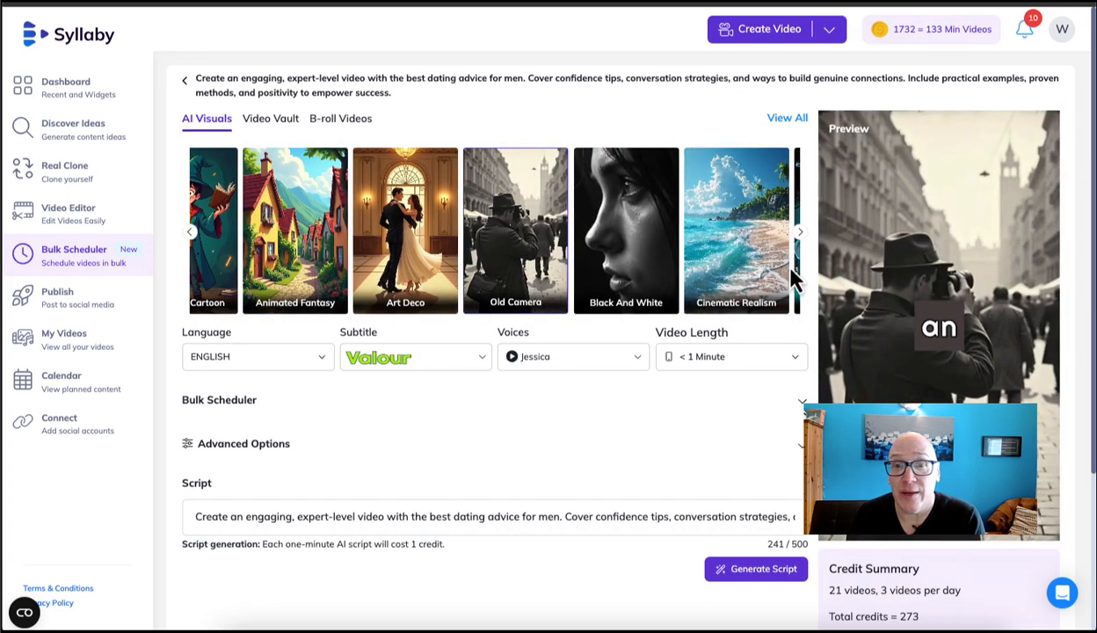
left_click(802, 234)
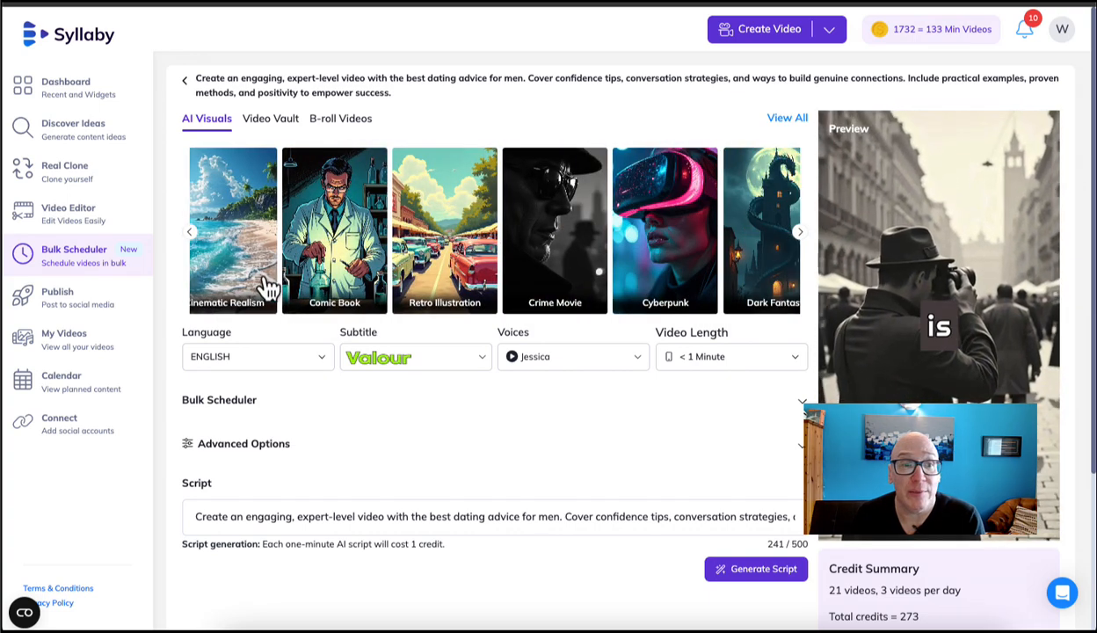
left_click(238, 275)
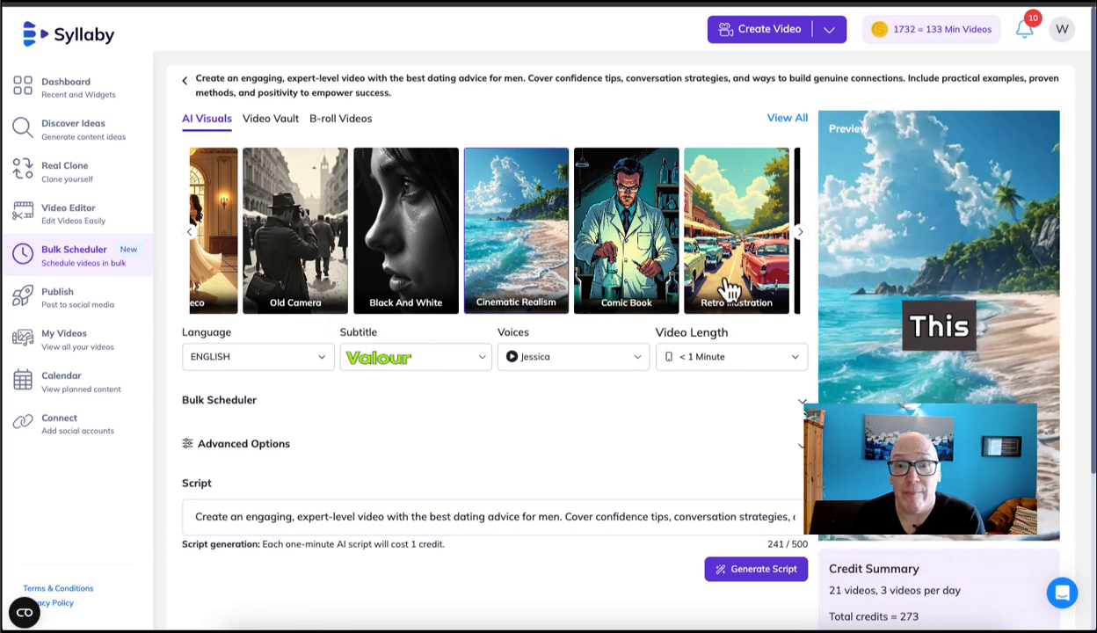
Try the Crime Movie, Digital Anime, Vaporwave and Horror Fantasy visual styles for the bulk videos
left_click(801, 234)
left_click(550, 278)
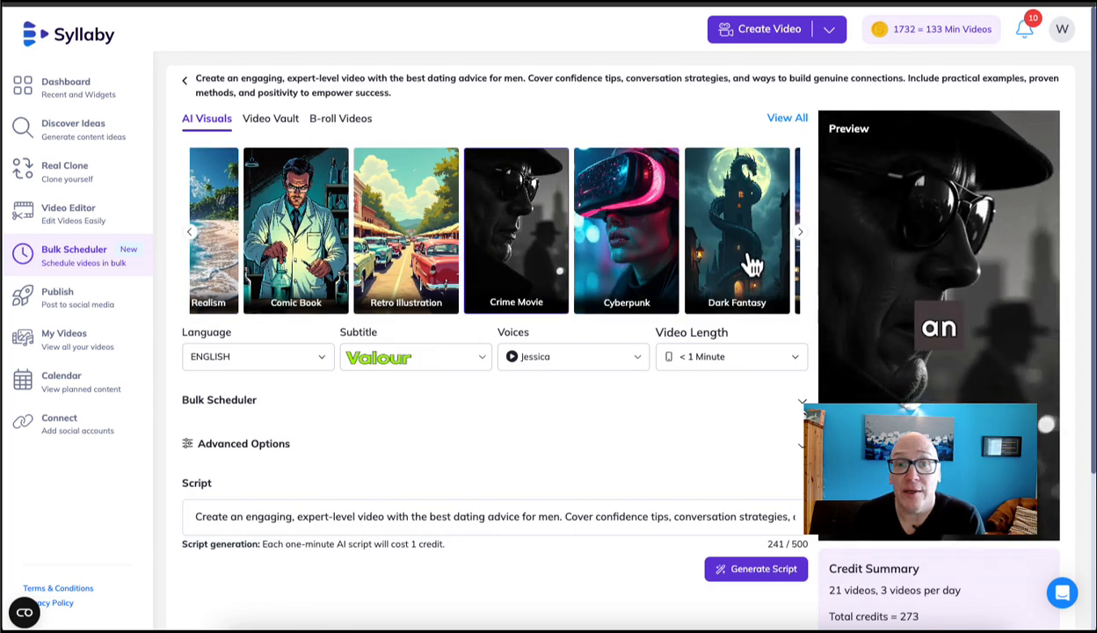
left_click(800, 235)
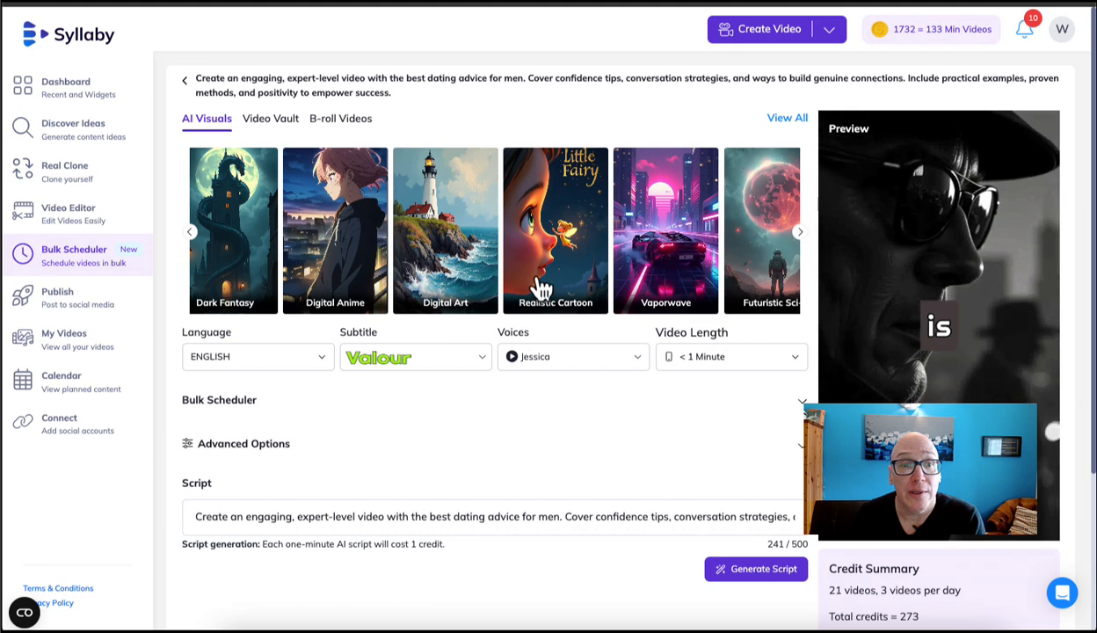
left_click(356, 283)
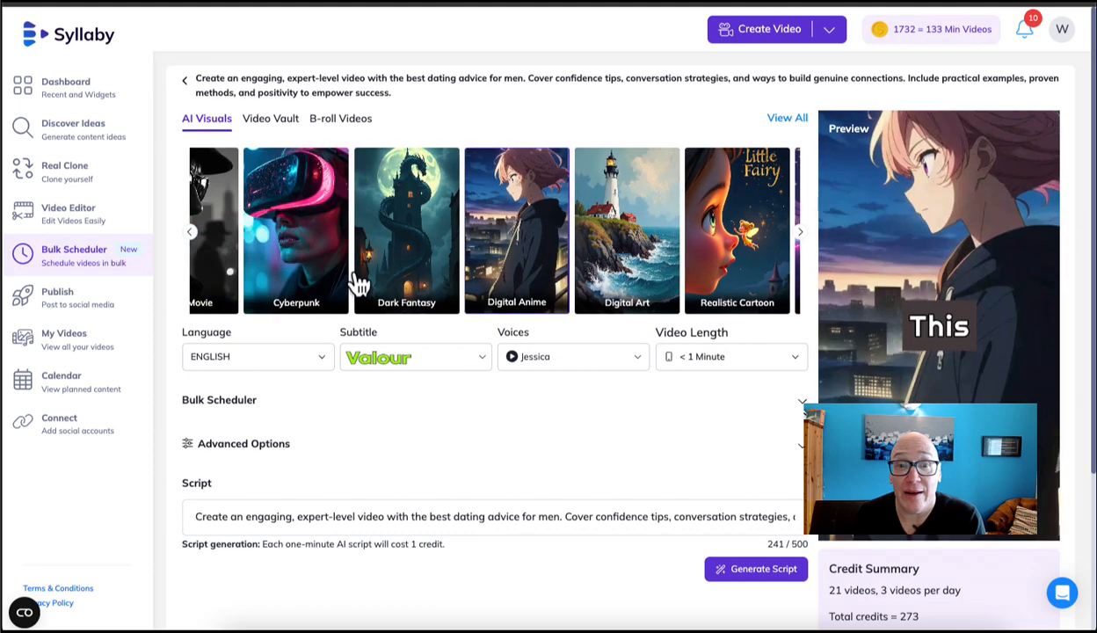
left_click(800, 241)
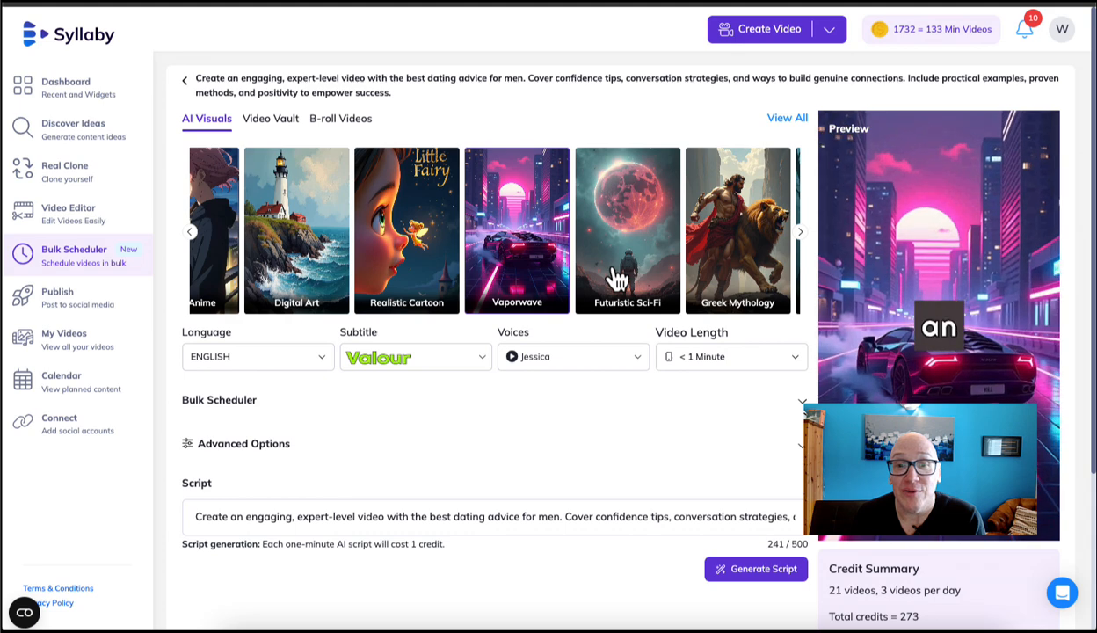
left_click(800, 236)
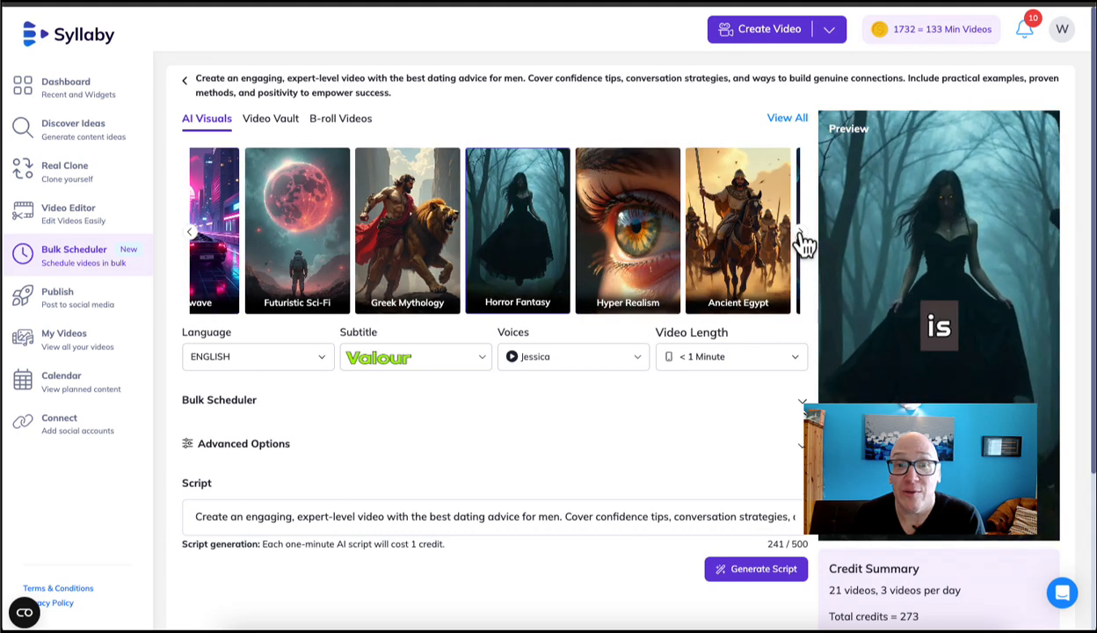
Try the Hyper Realism visual style, browse the remaining styles and try Blockify
left_click(633, 252)
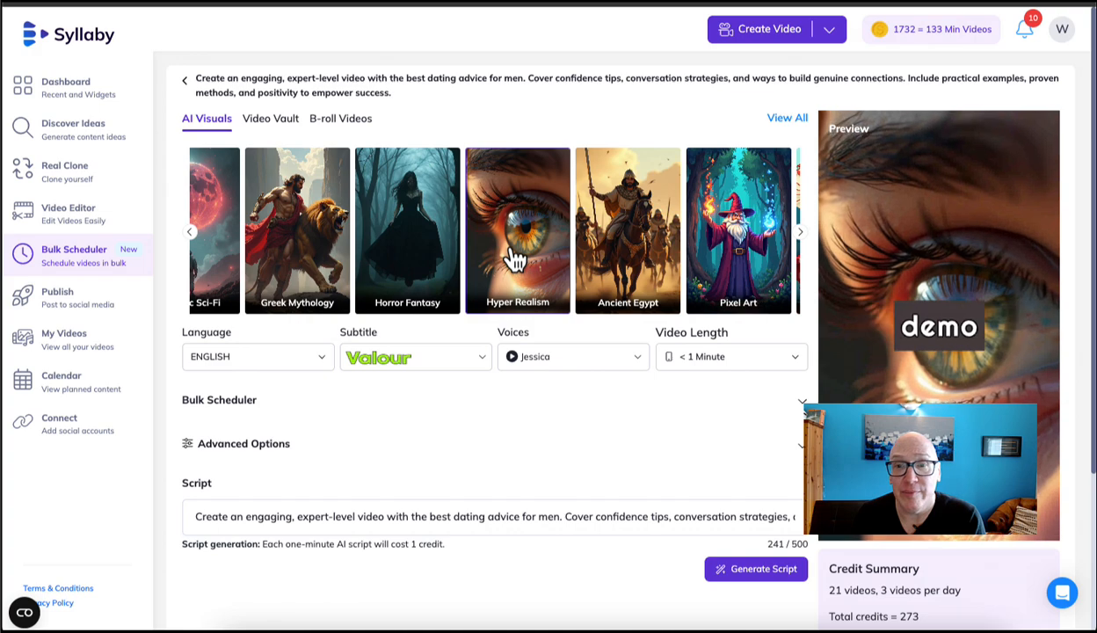
left_click(807, 243)
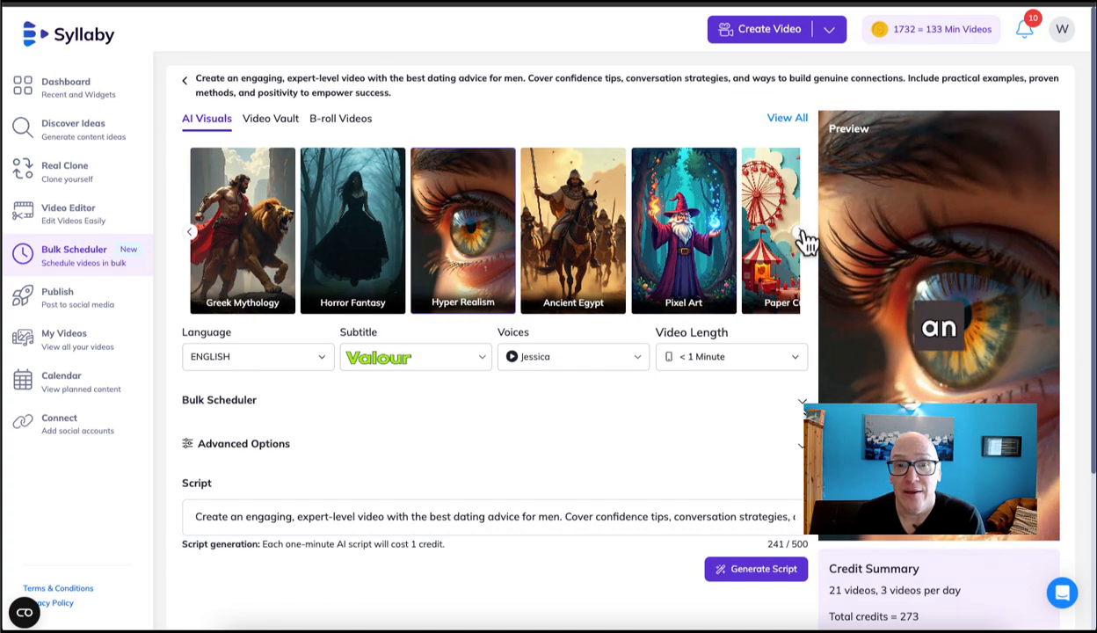
left_click(808, 243)
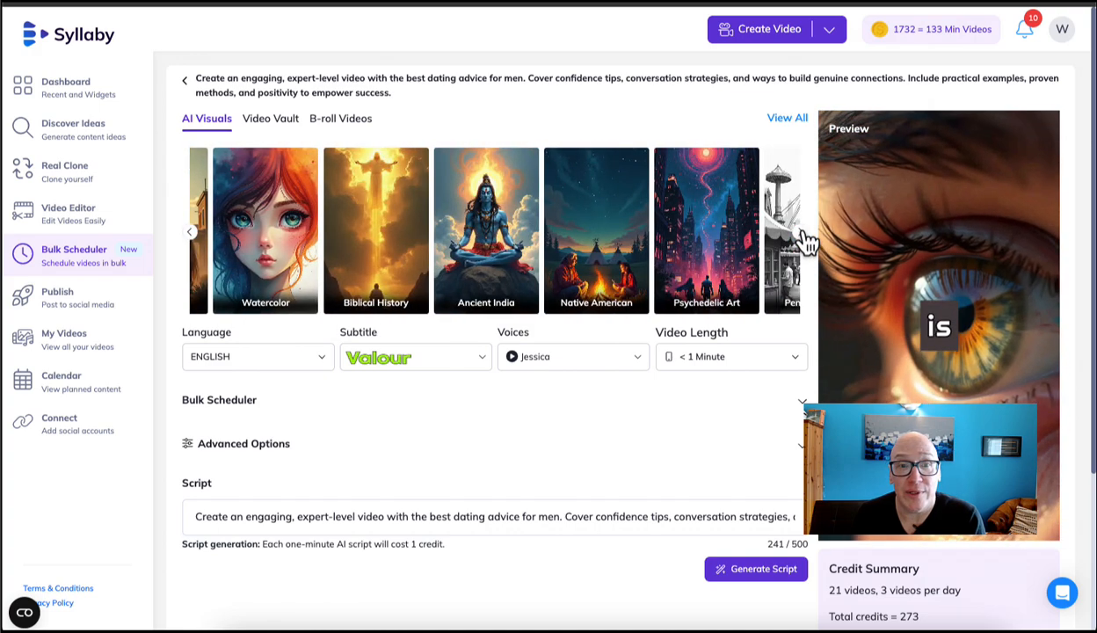
left_click(807, 243)
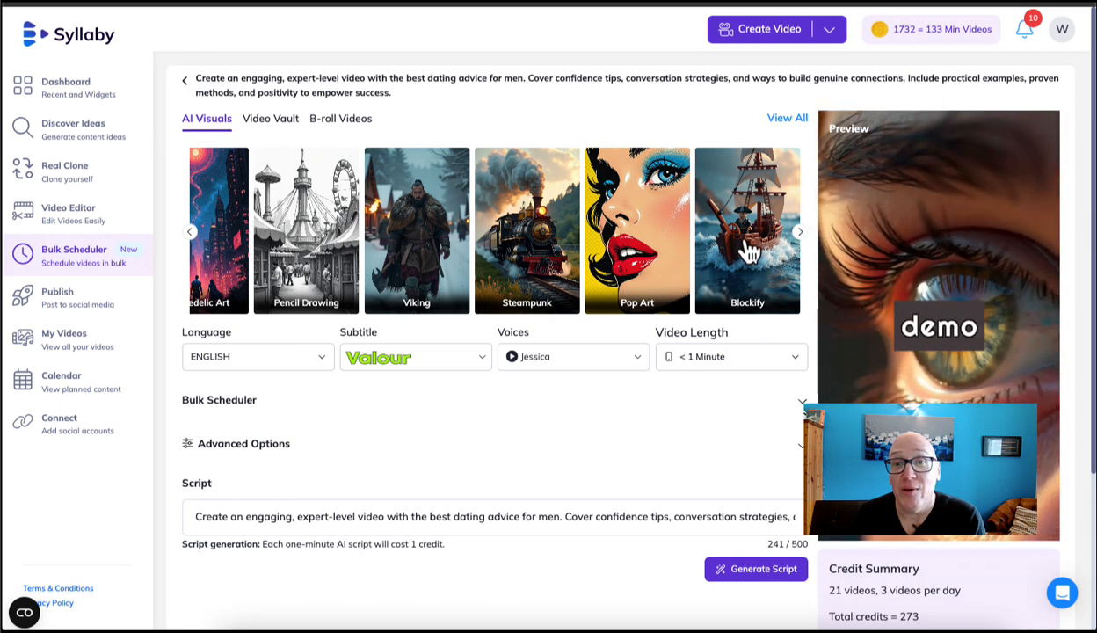
left_click(748, 252)
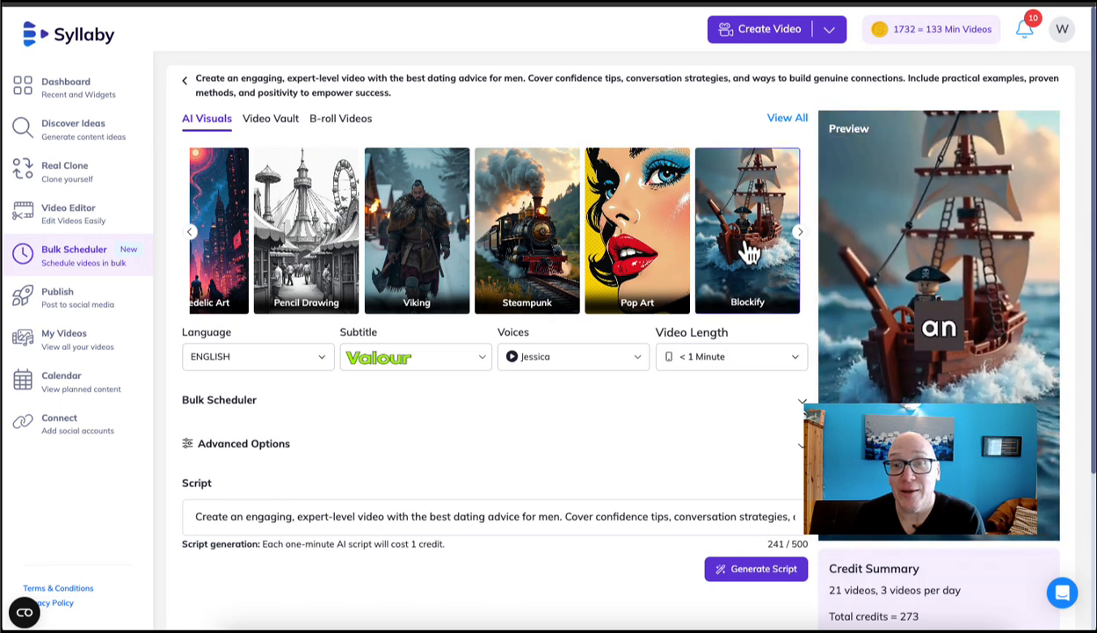
Go back through the AI visual styles and select Hyper Realism for the bulk videos
left_click(192, 233)
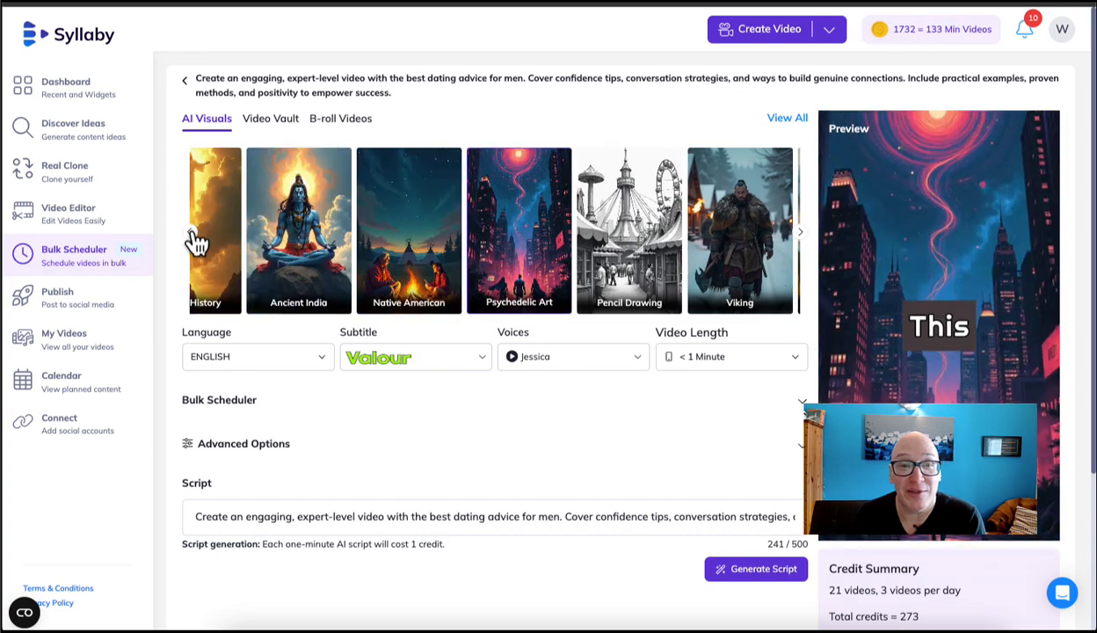
left_click(191, 234)
left_click(192, 235)
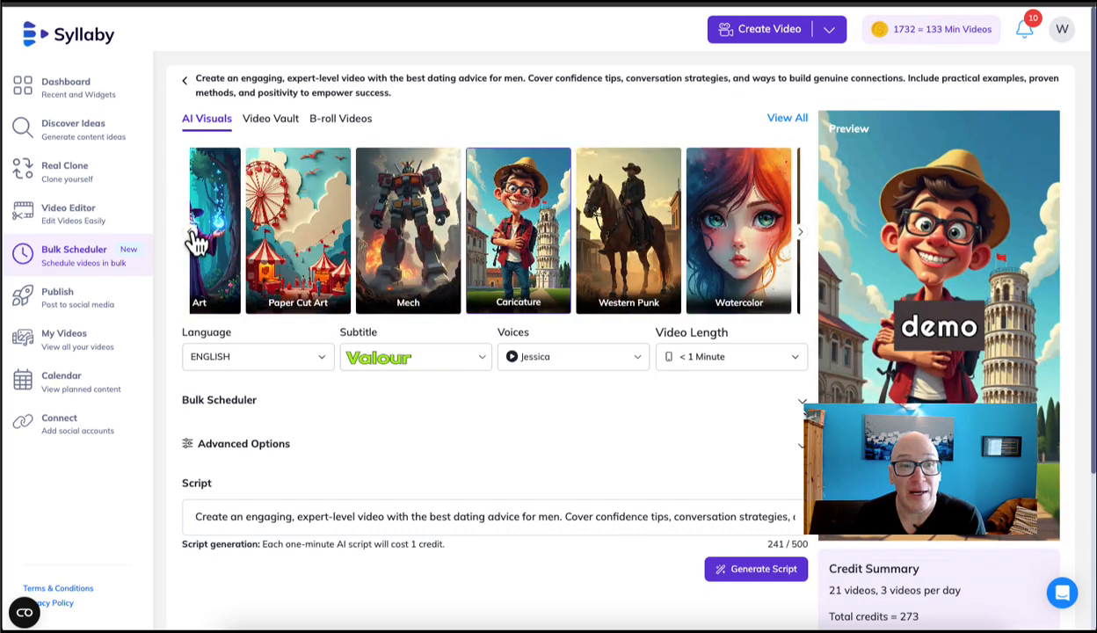
left_click(192, 236)
left_click(287, 267)
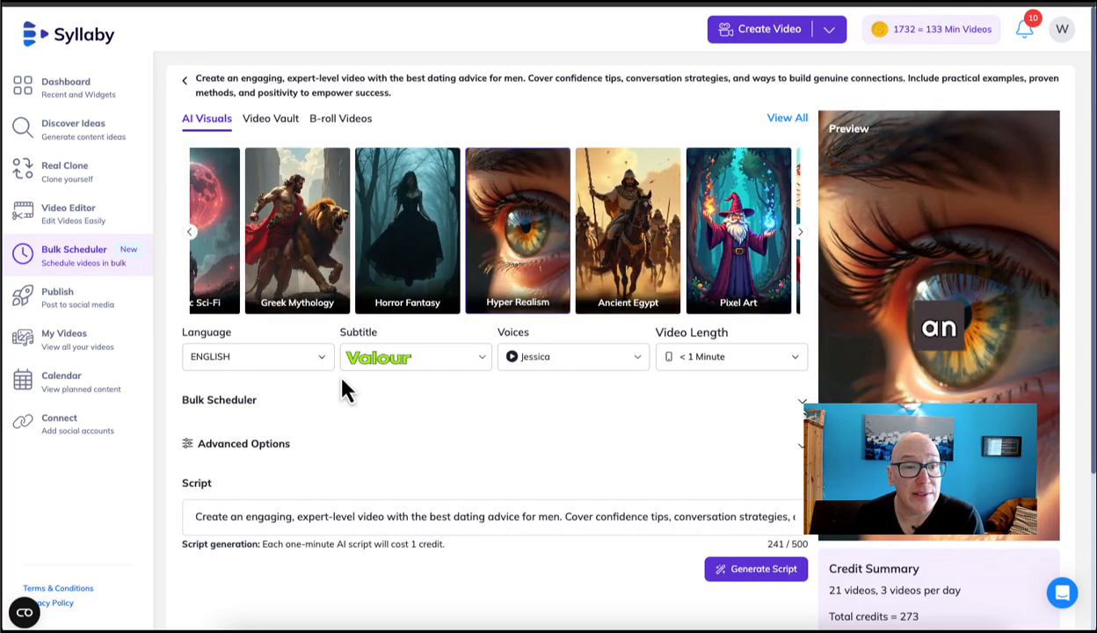
Expand the Bulk Scheduler settings and choose < 1 Minute as the video length
left_click(377, 366)
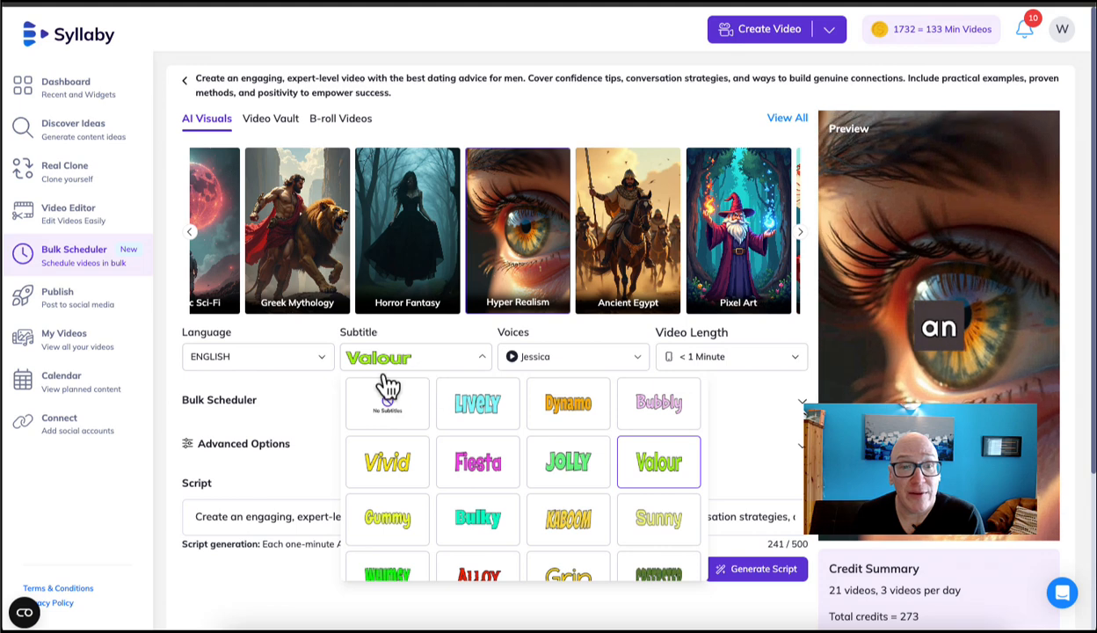
left_click(332, 397)
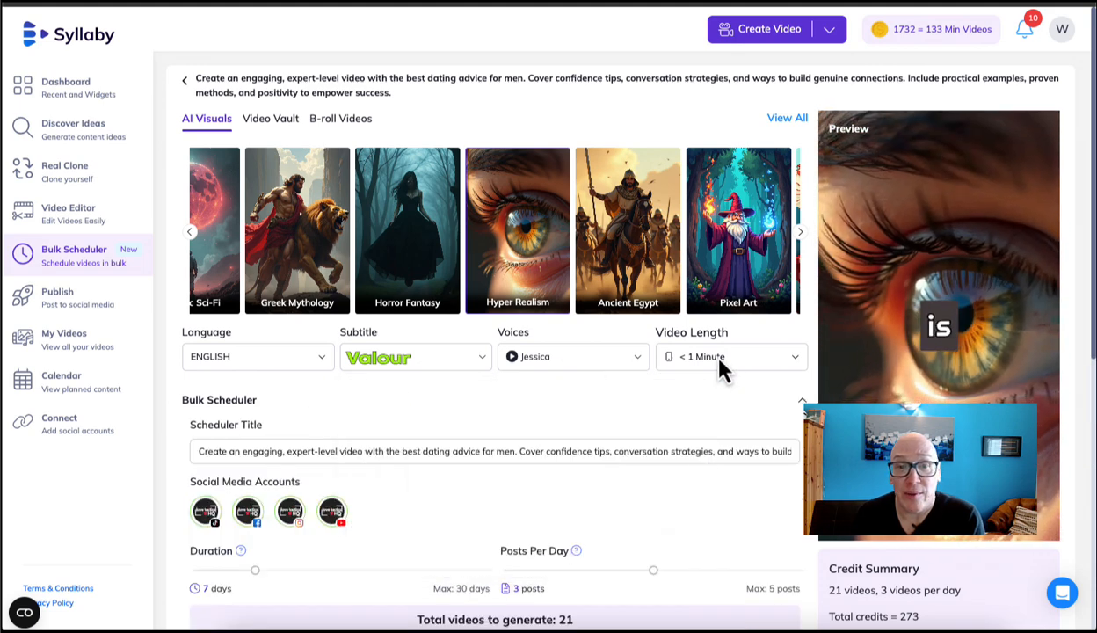
left_click(717, 360)
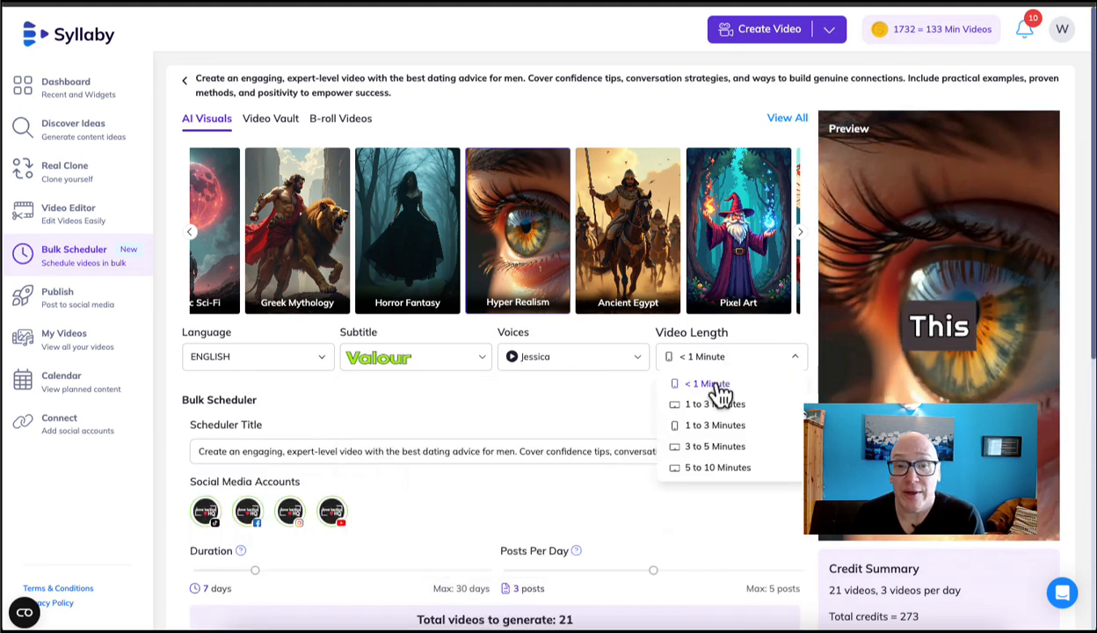
left_click(712, 384)
Review the bulk scheduler's title, social accounts, duration, posts per day, script prompt and credit summary
scroll(470, 444, "down", 1)
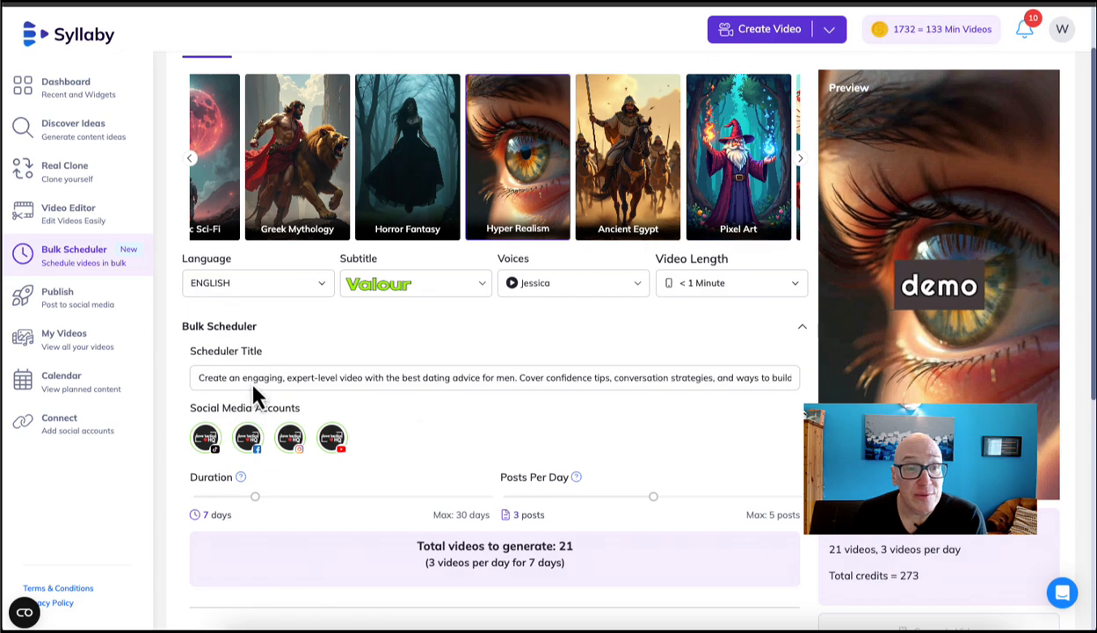
scroll(417, 420, "down", 5)
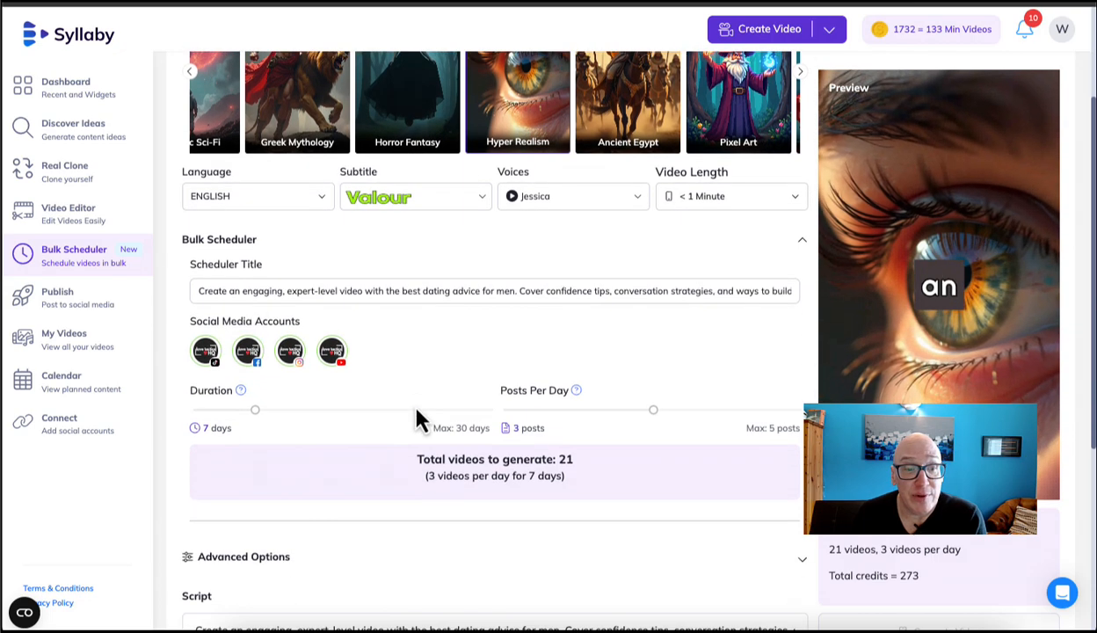
scroll(287, 337, "up", 4)
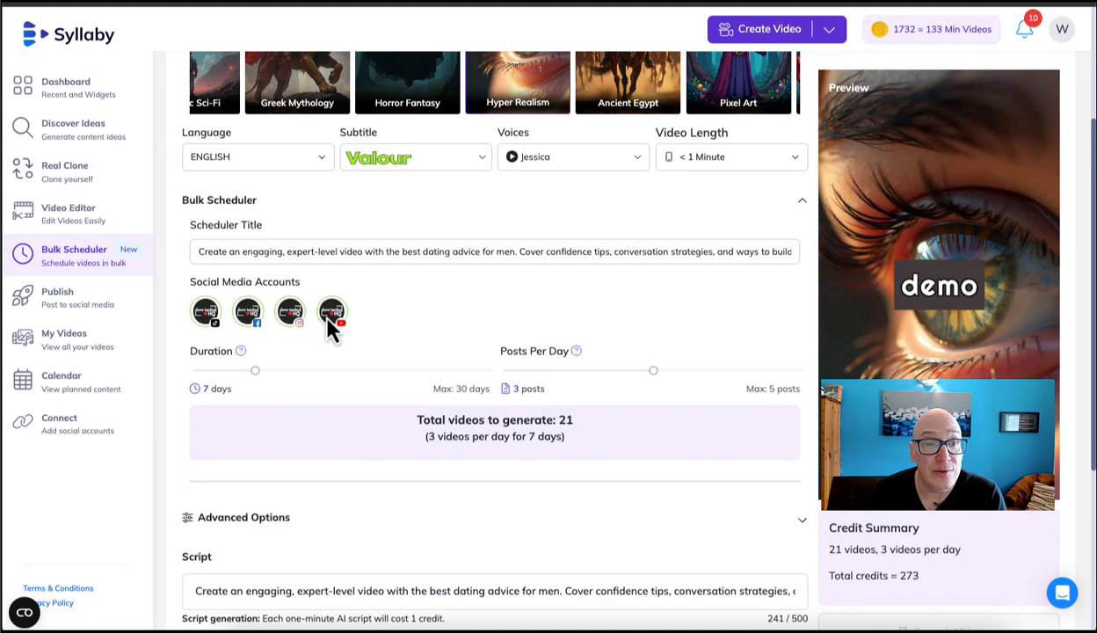
scroll(378, 325, "down", 1)
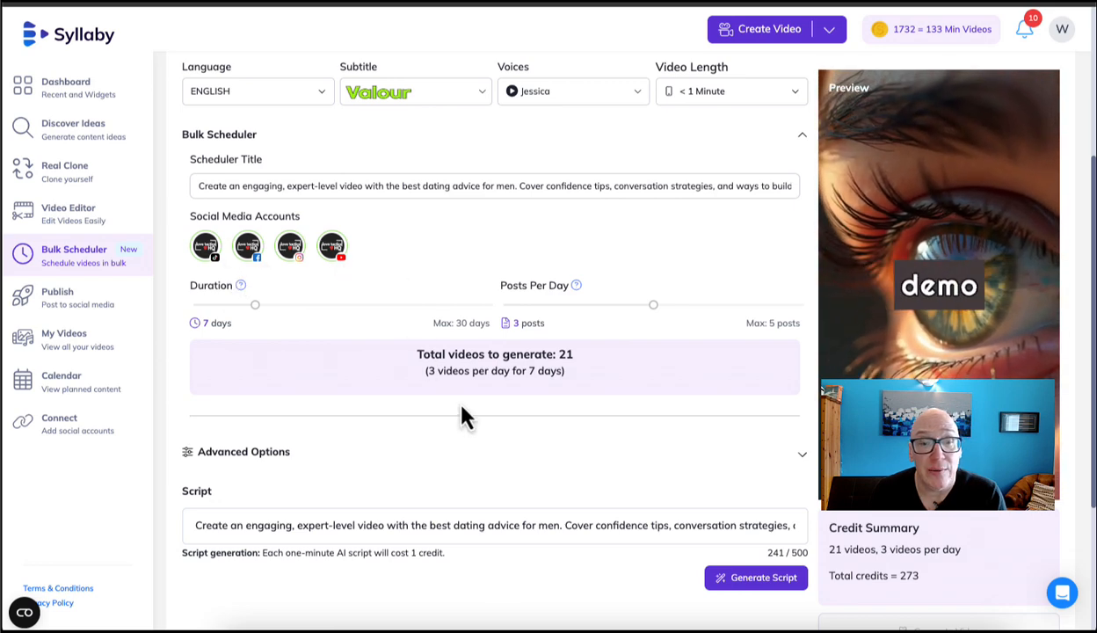
scroll(458, 404, "down", 2)
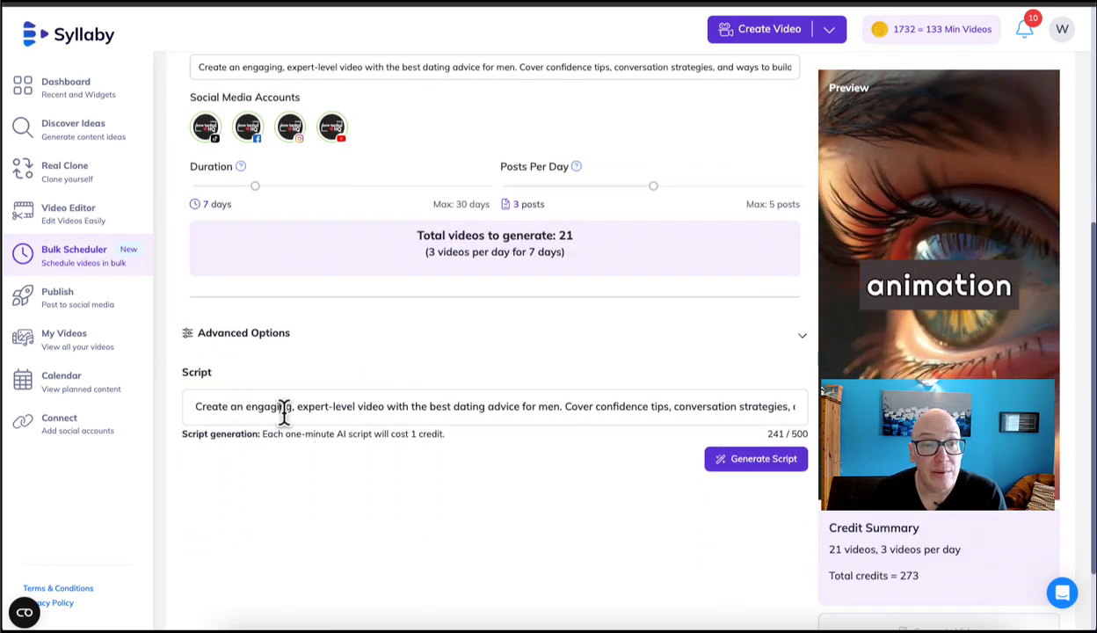
left_click_drag(284, 411, 688, 460)
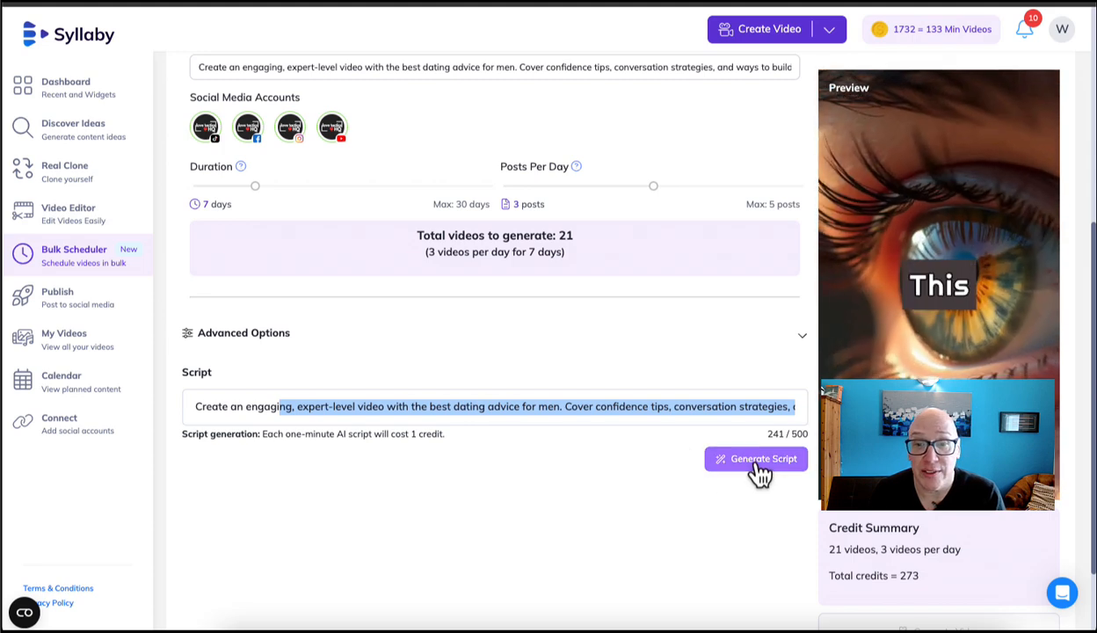
left_click(760, 473)
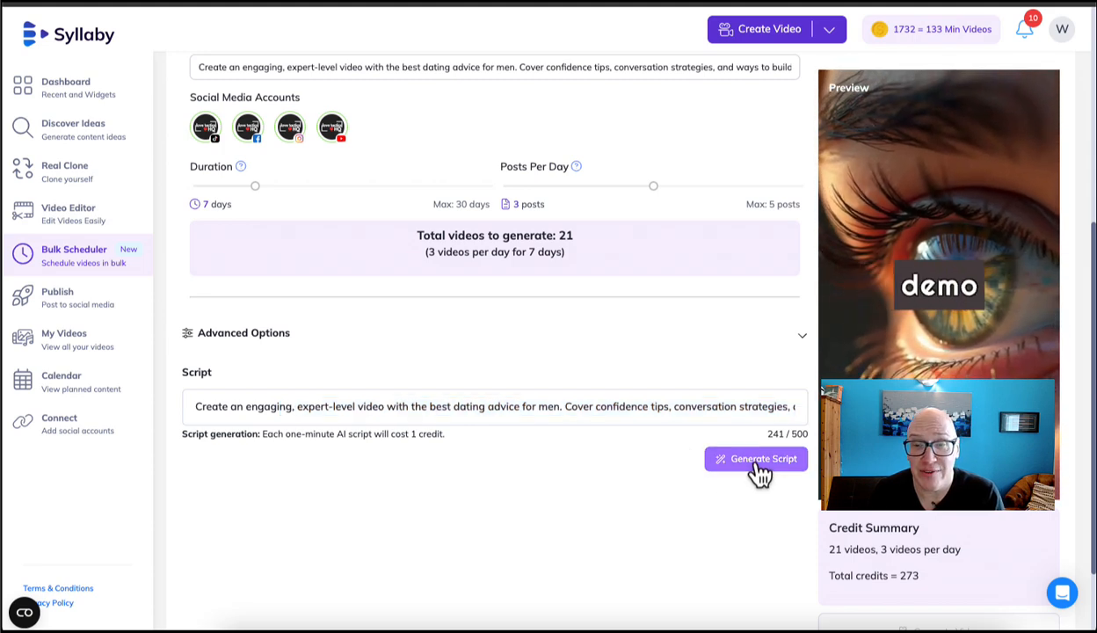
double_click(909, 576)
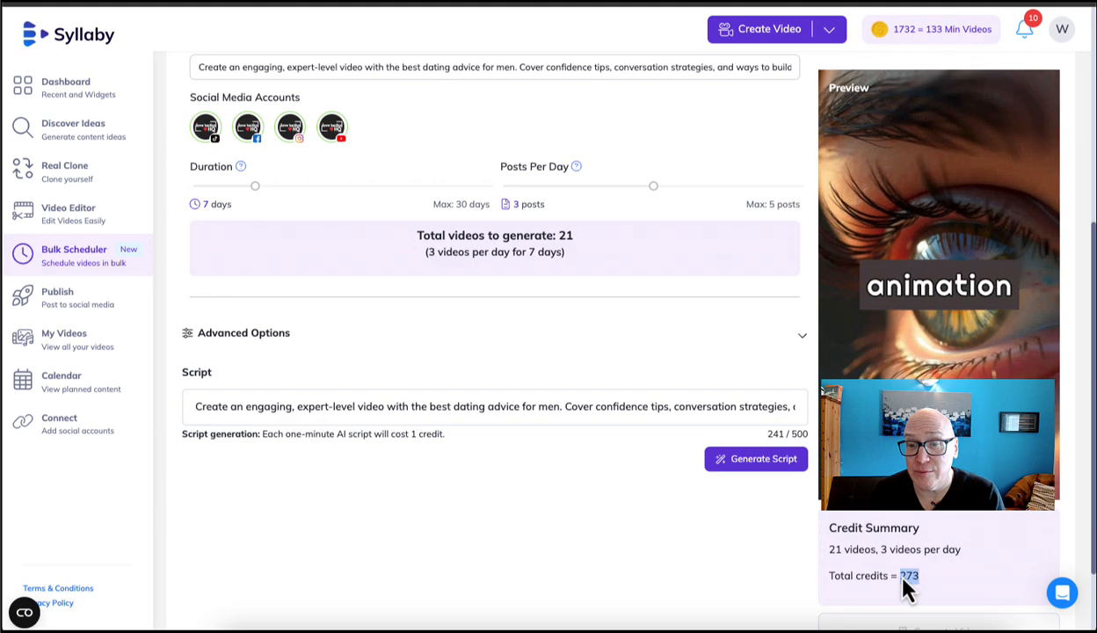
mouse_move(943, 40)
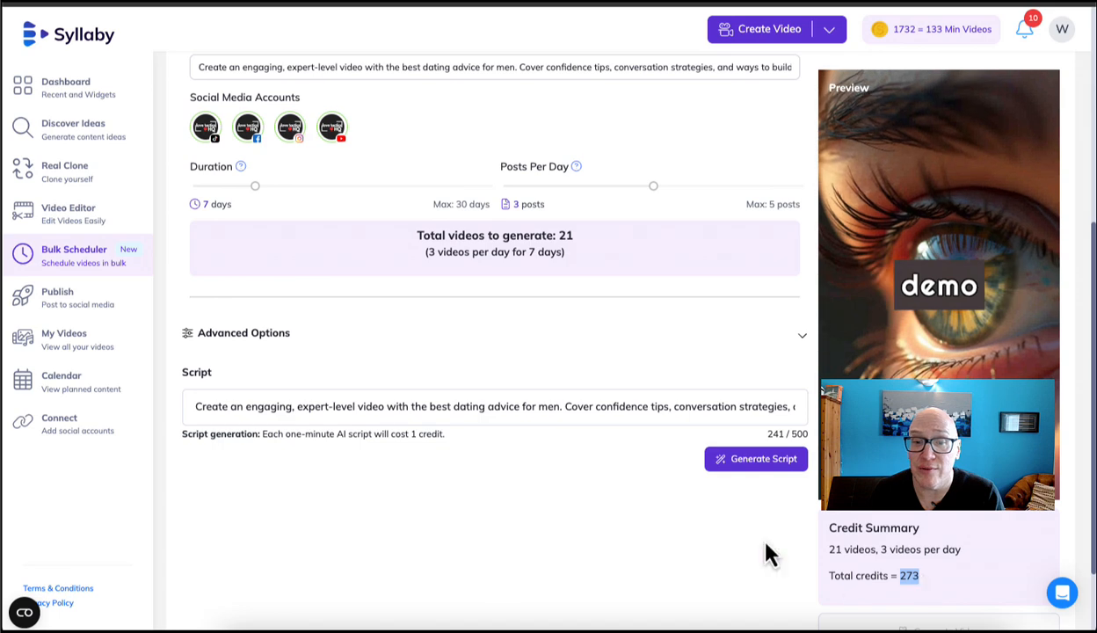
Generate the scripts for the bulk-scheduled videos from the dating advice prompt and bring the script area into view
left_click(730, 464)
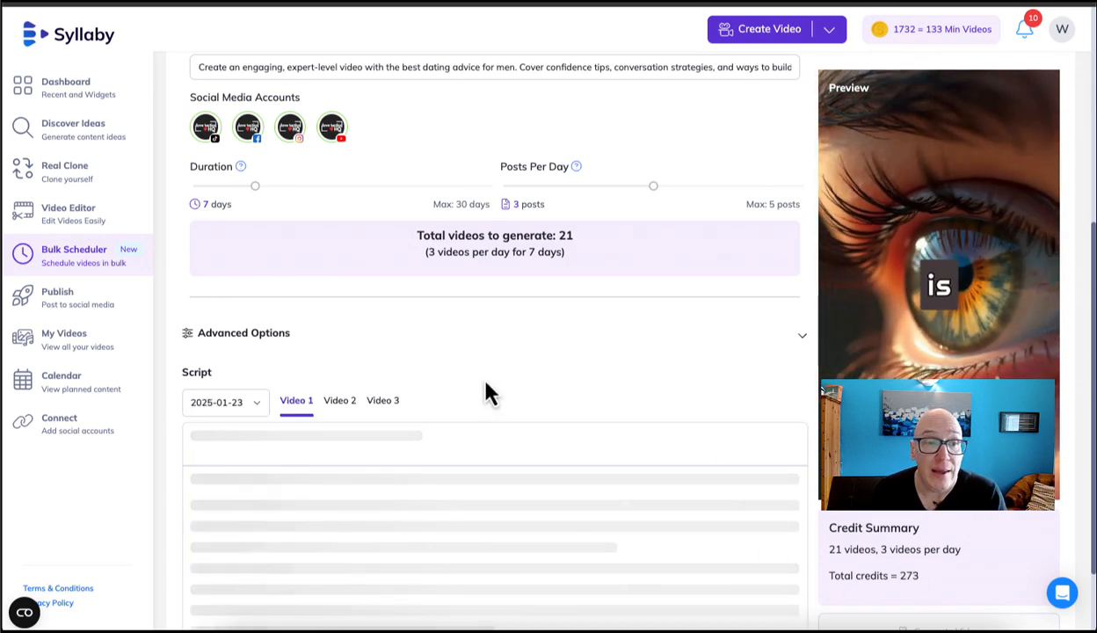
scroll(485, 380, "down", 1)
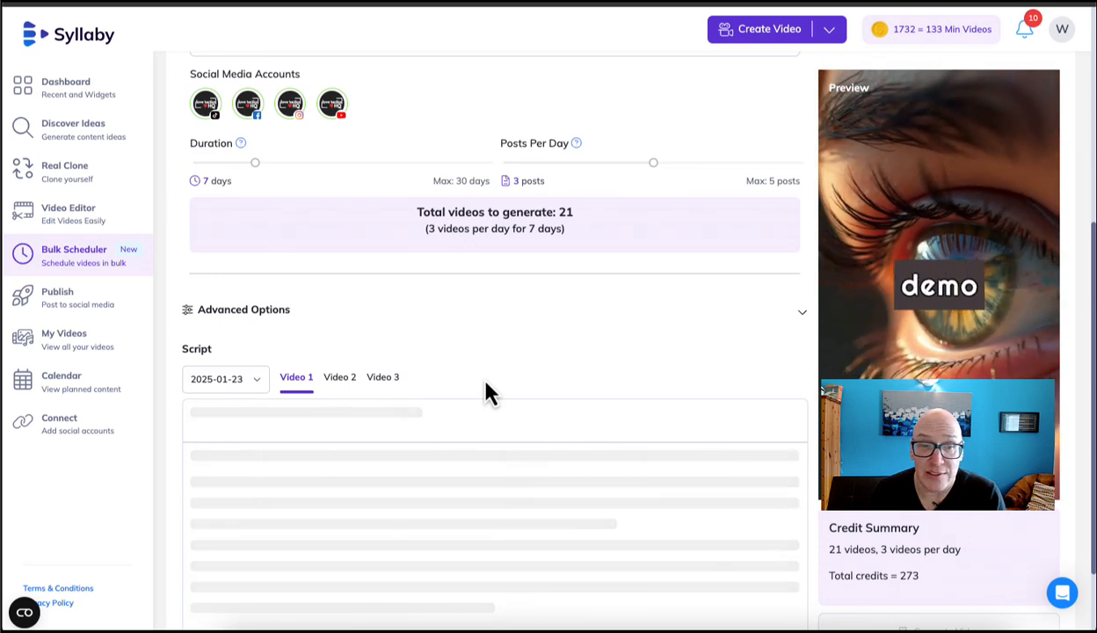
scroll(489, 391, "down", 3)
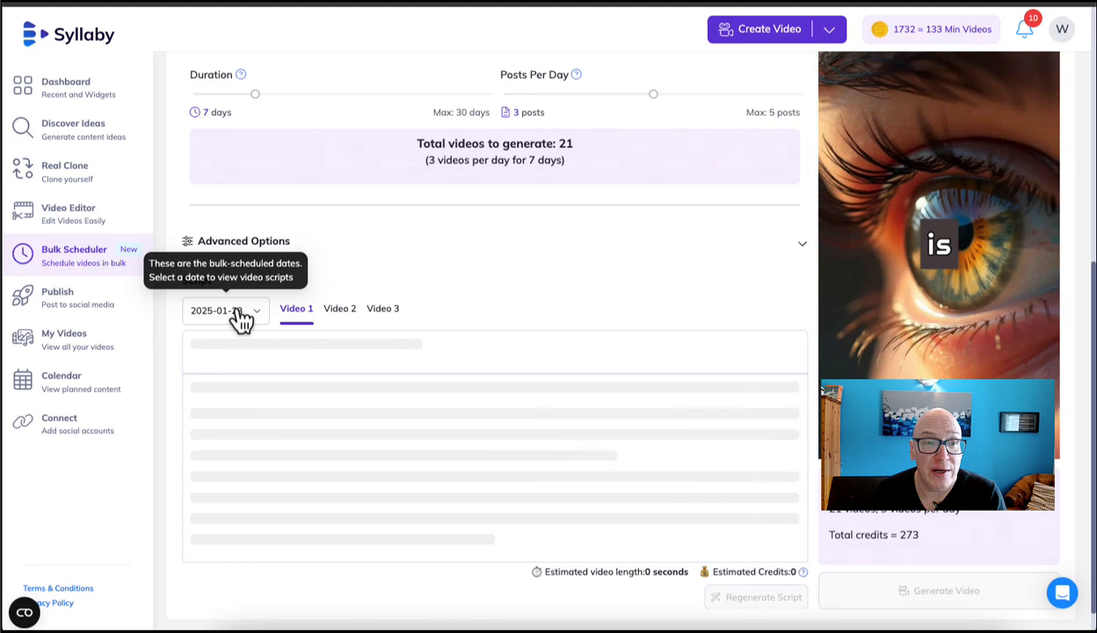
Check the list of bulk-scheduled dates and open the Video 2 and Video 3 scripts for 2025-01-23
left_click(248, 320)
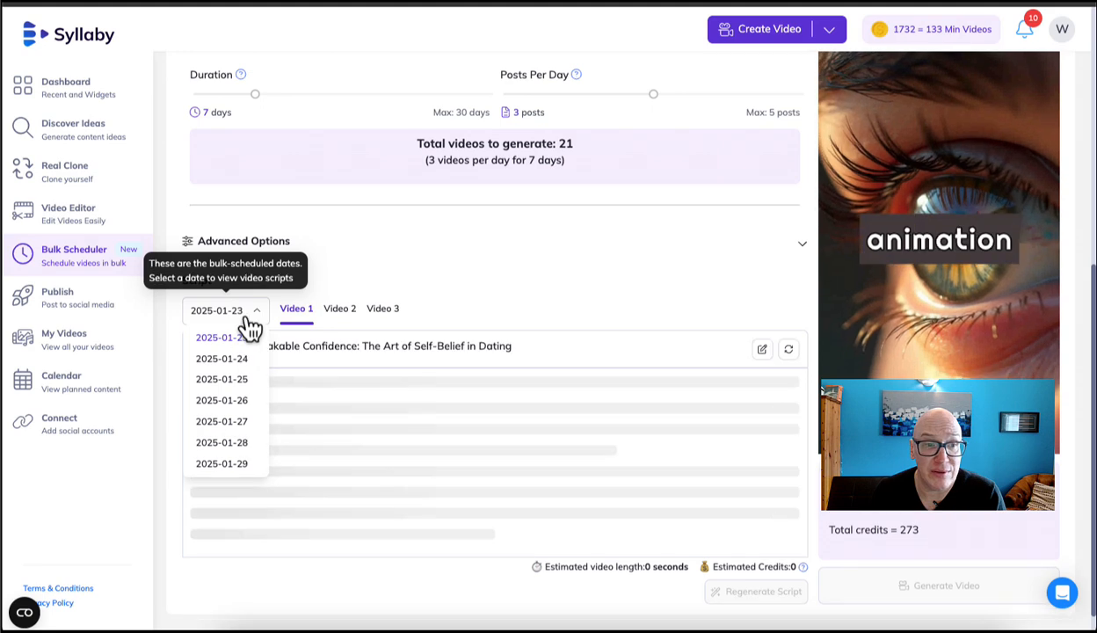
left_click(466, 295)
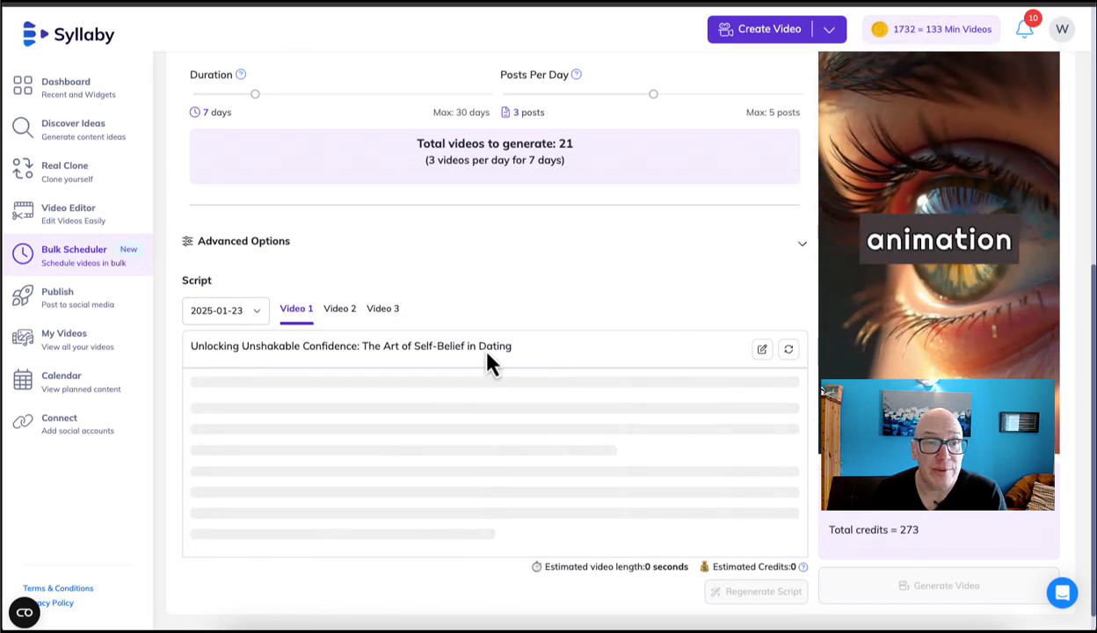
left_click(341, 317)
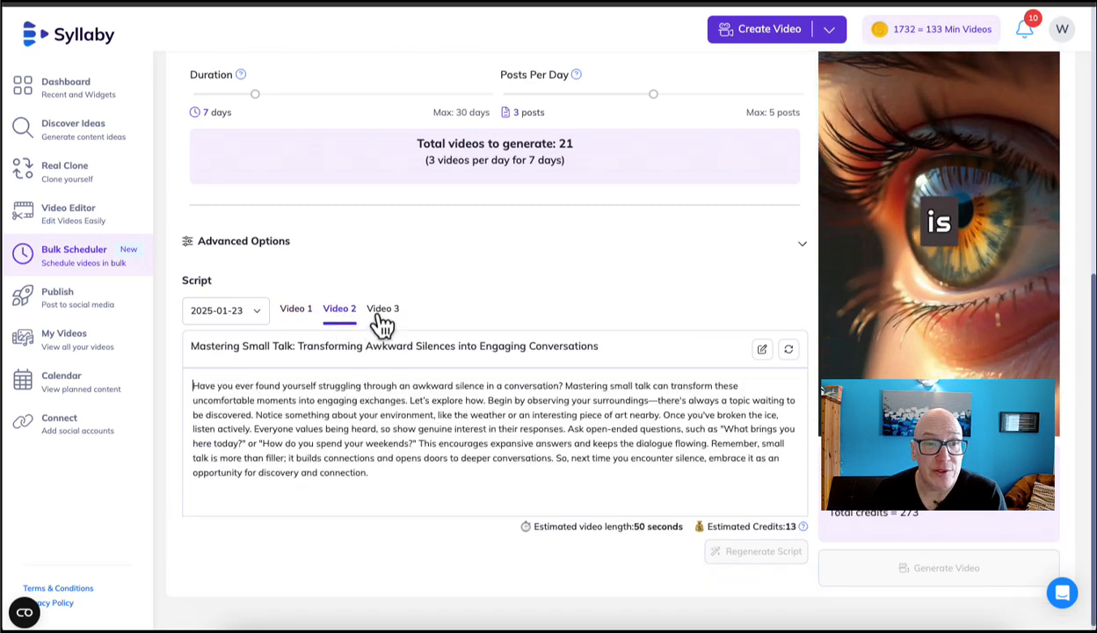
left_click(384, 319)
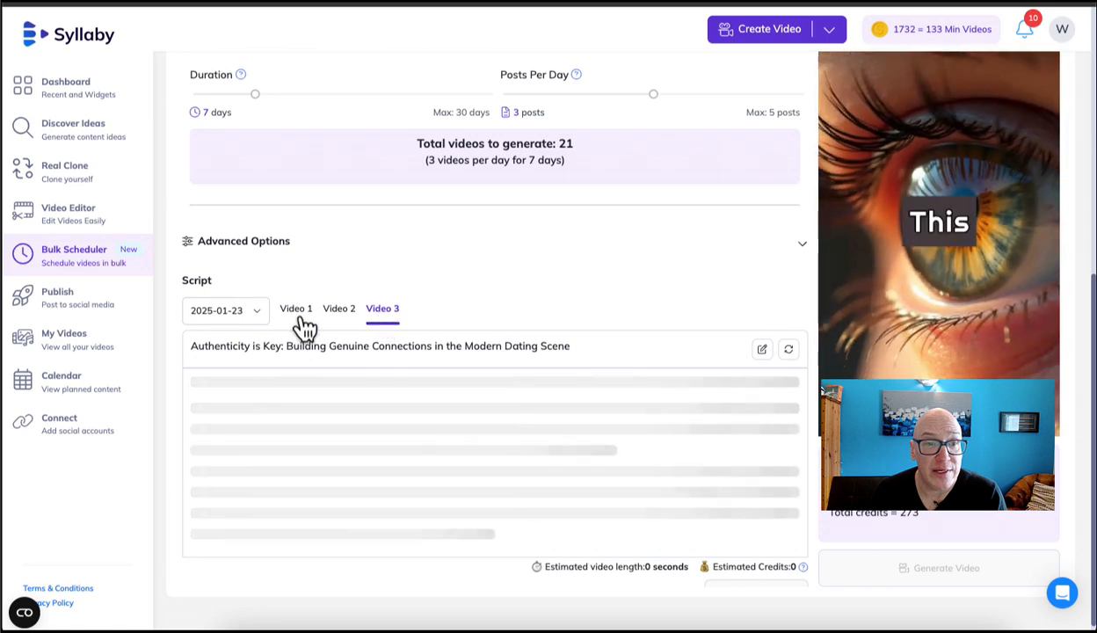
Return to the Video 1 script for 2025-01-23 and read through its full text, highlighting the body
left_click(299, 321)
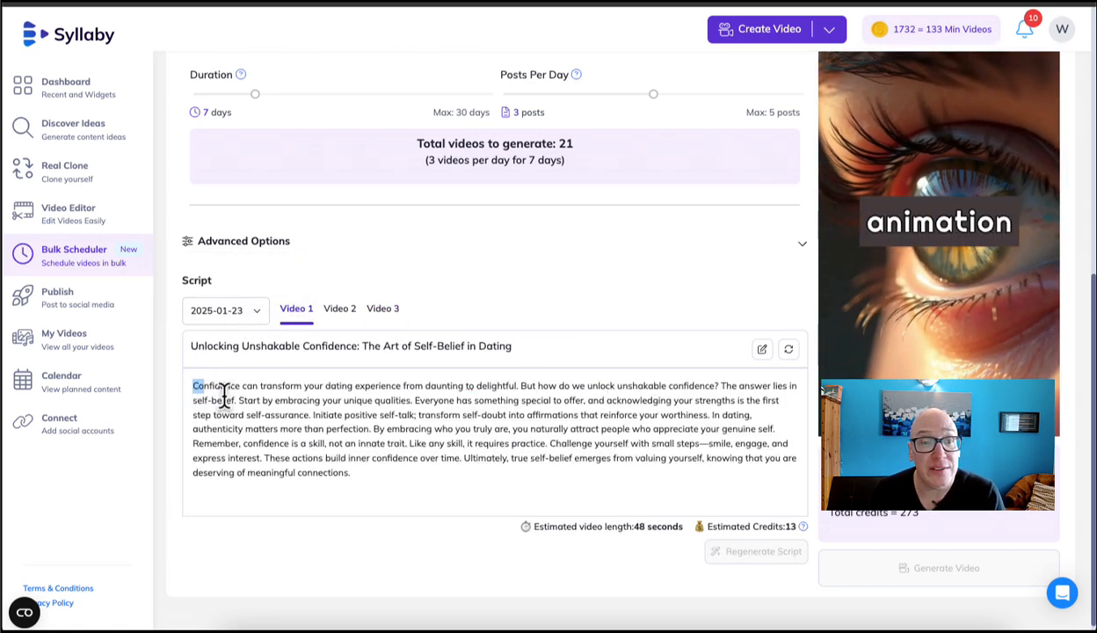
left_click_drag(224, 393, 385, 479)
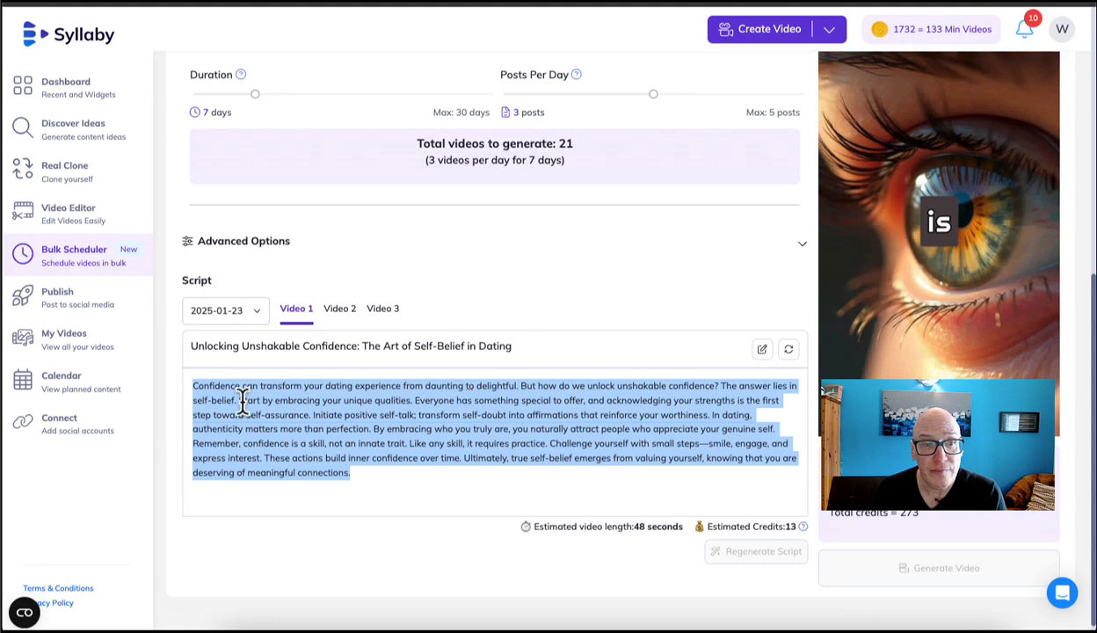
left_click(229, 387)
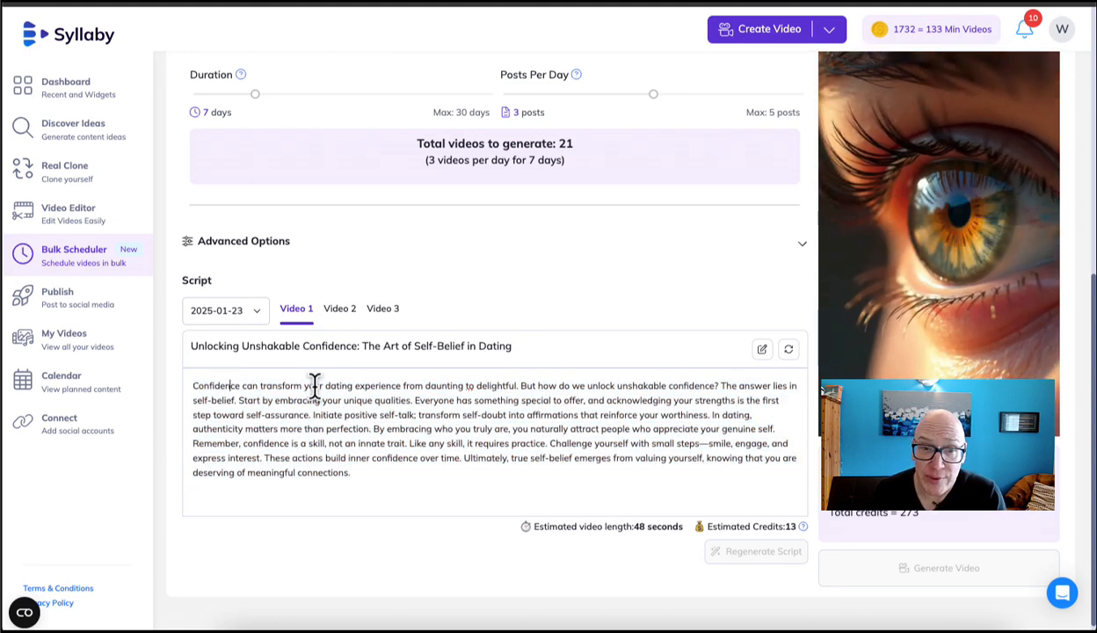
left_click_drag(193, 386, 363, 478)
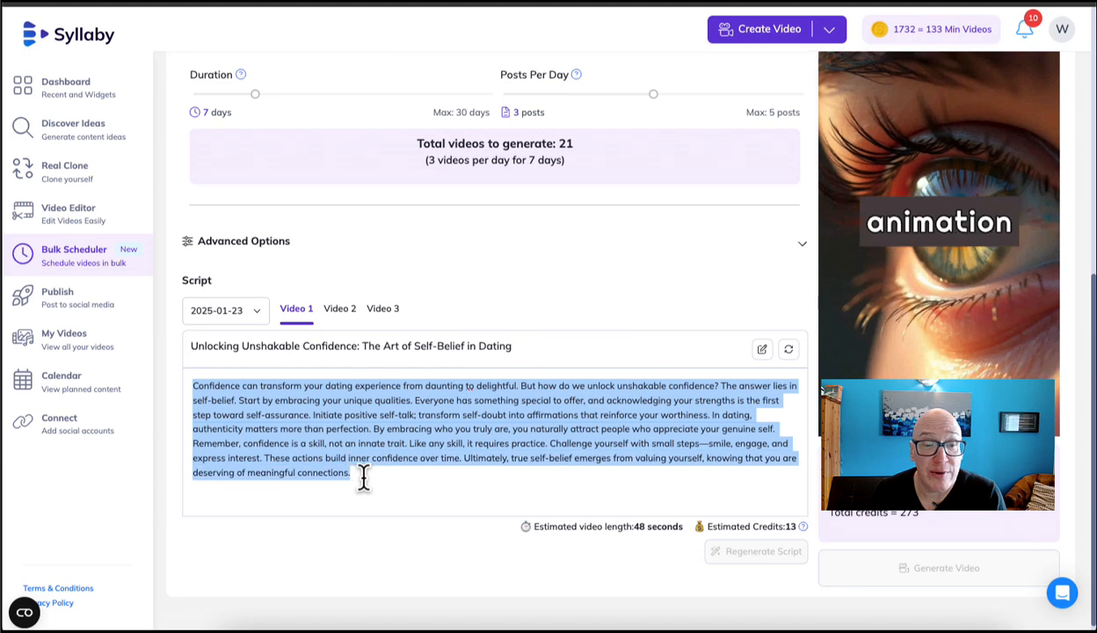
left_click(256, 406)
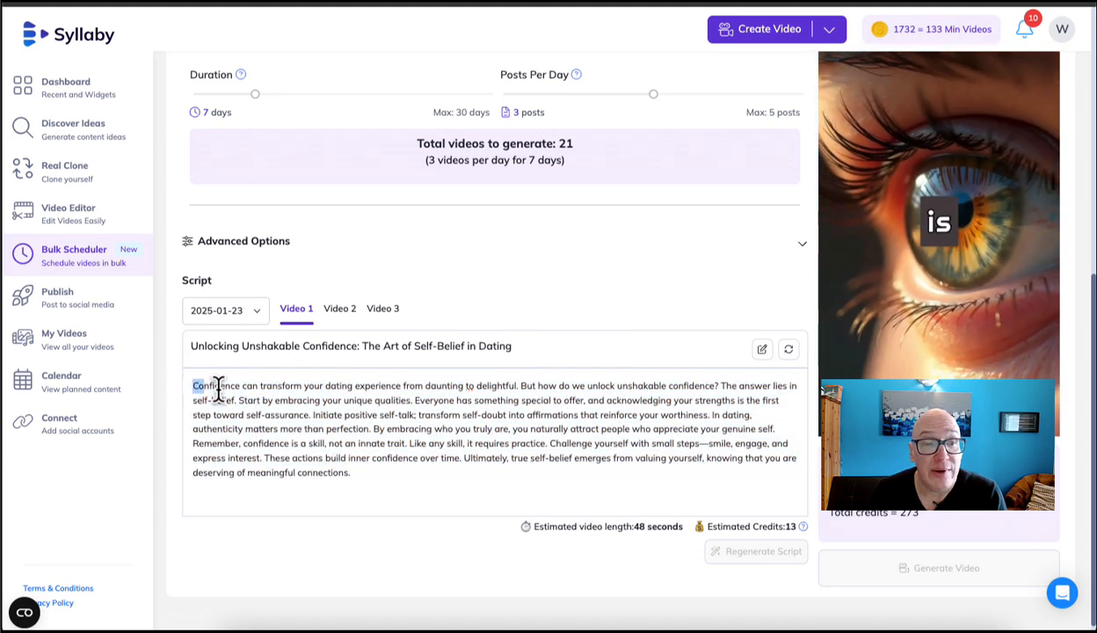
left_click_drag(218, 387, 382, 472)
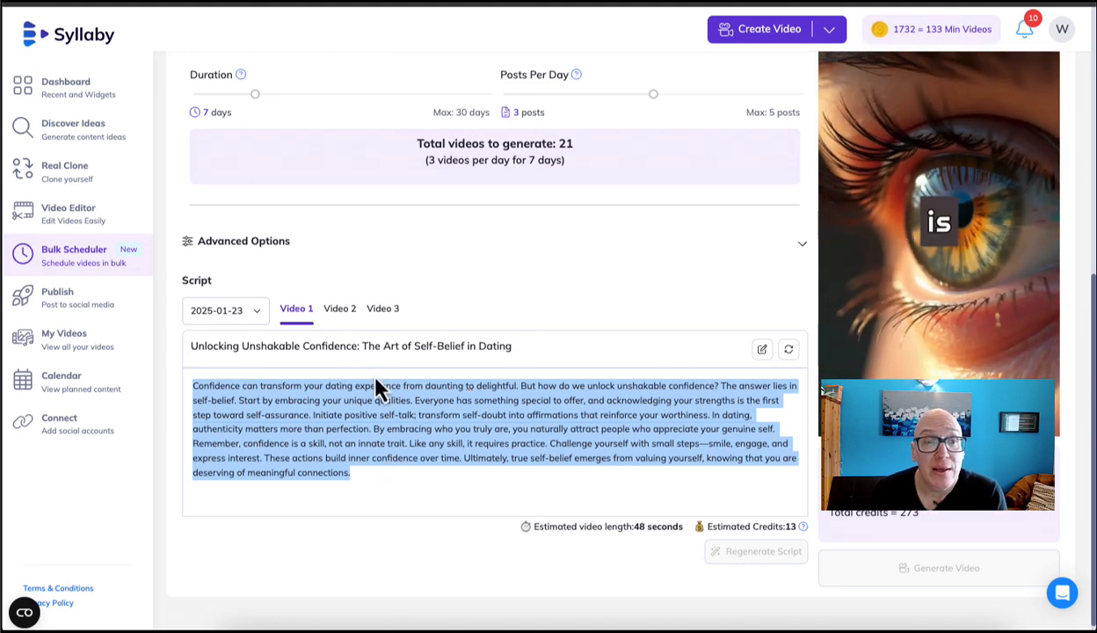
Read through the full text of the Video 2 and Video 3 scripts for 2025-01-23, highlighting each body
left_click(346, 315)
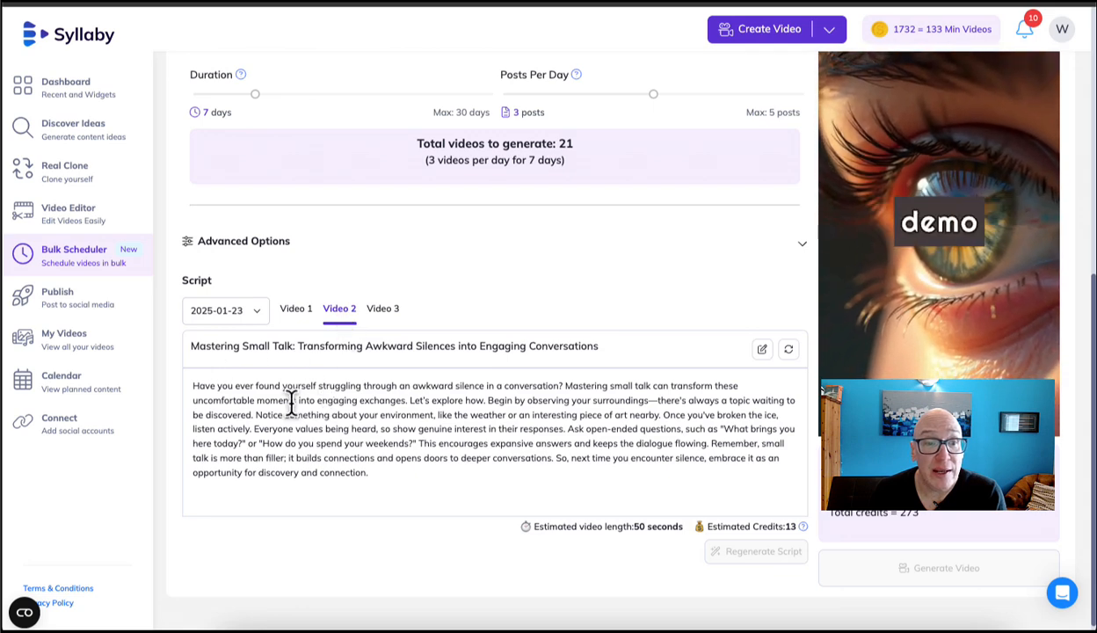
left_click_drag(283, 387, 345, 473)
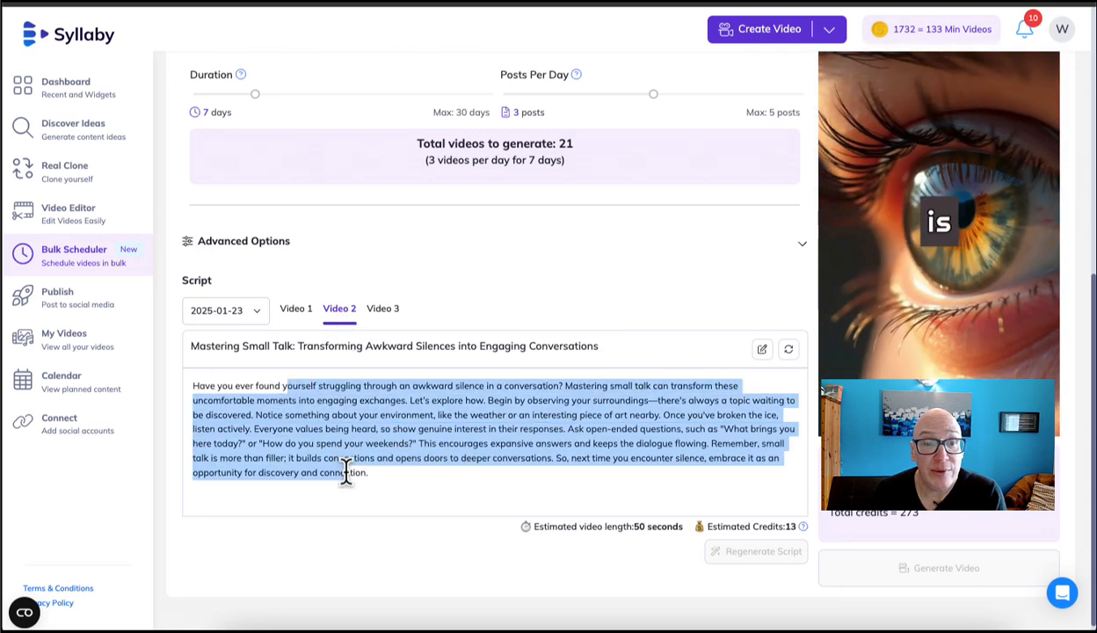
left_click(387, 313)
left_click_drag(518, 469, 202, 388)
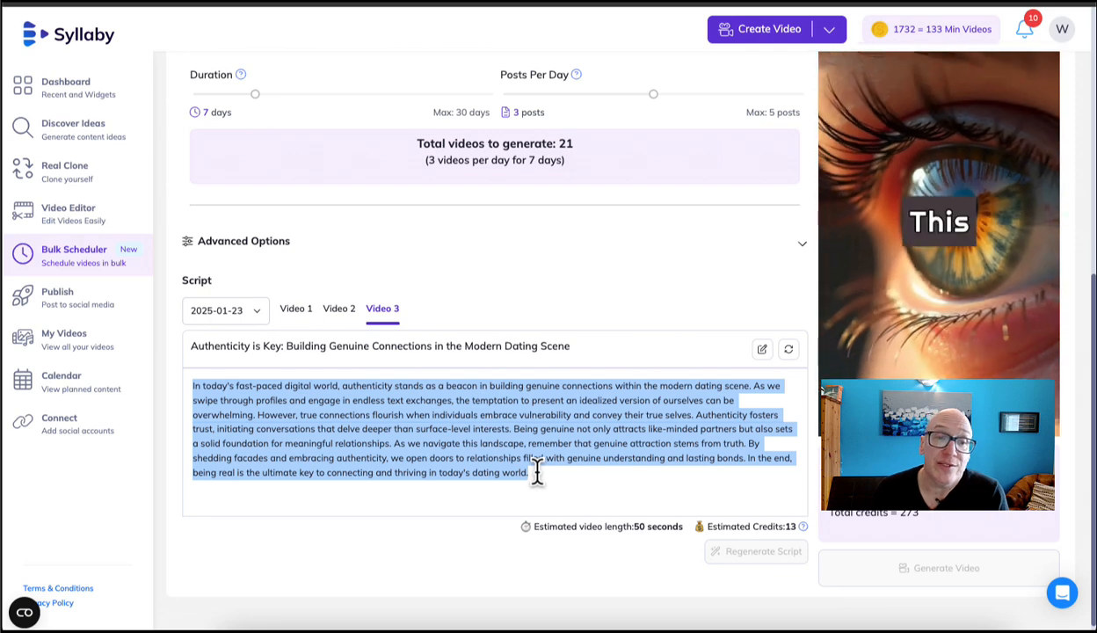
left_click(544, 482)
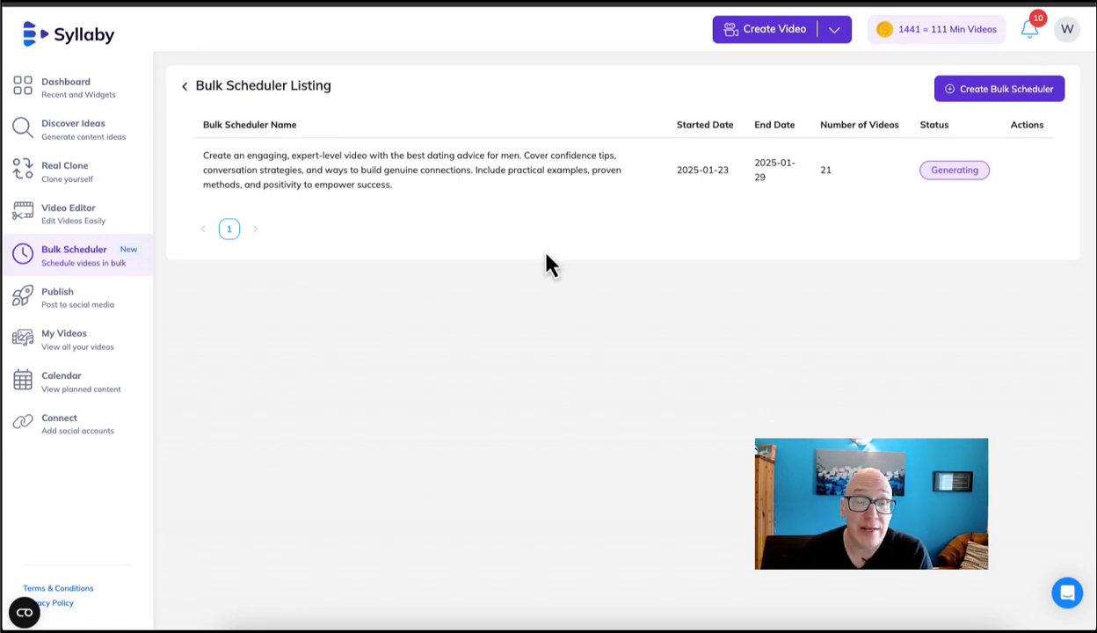
Open the content calendar and look over the late January 2025 days covered by the bulk schedule
left_click(55, 390)
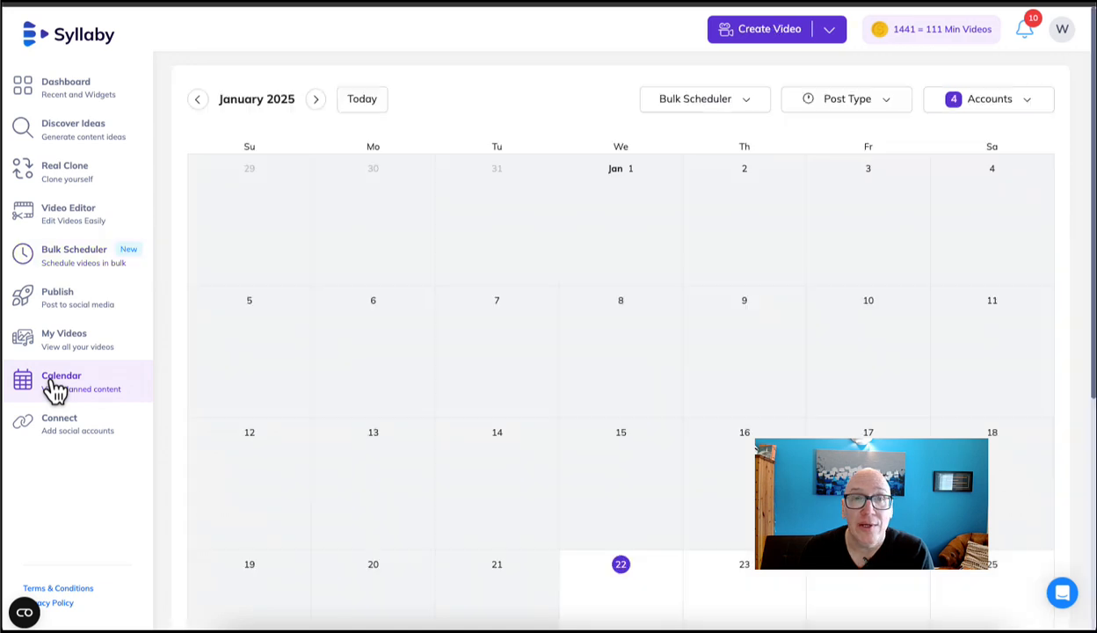
scroll(444, 386, "down", 3)
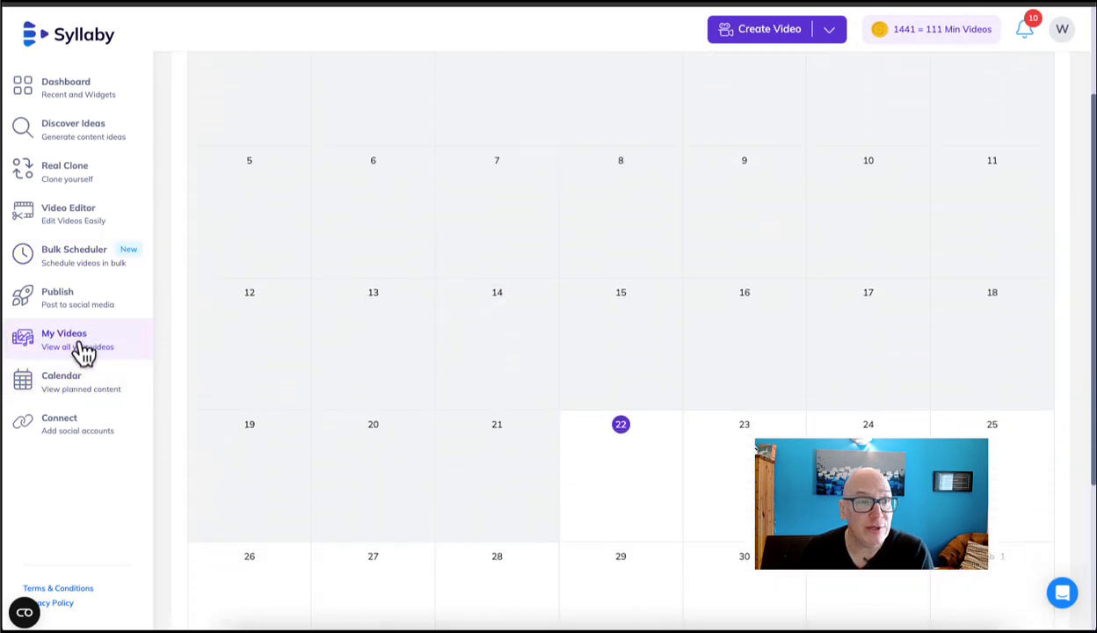
mouse_move(603, 461)
scroll(602, 462, "down", 3)
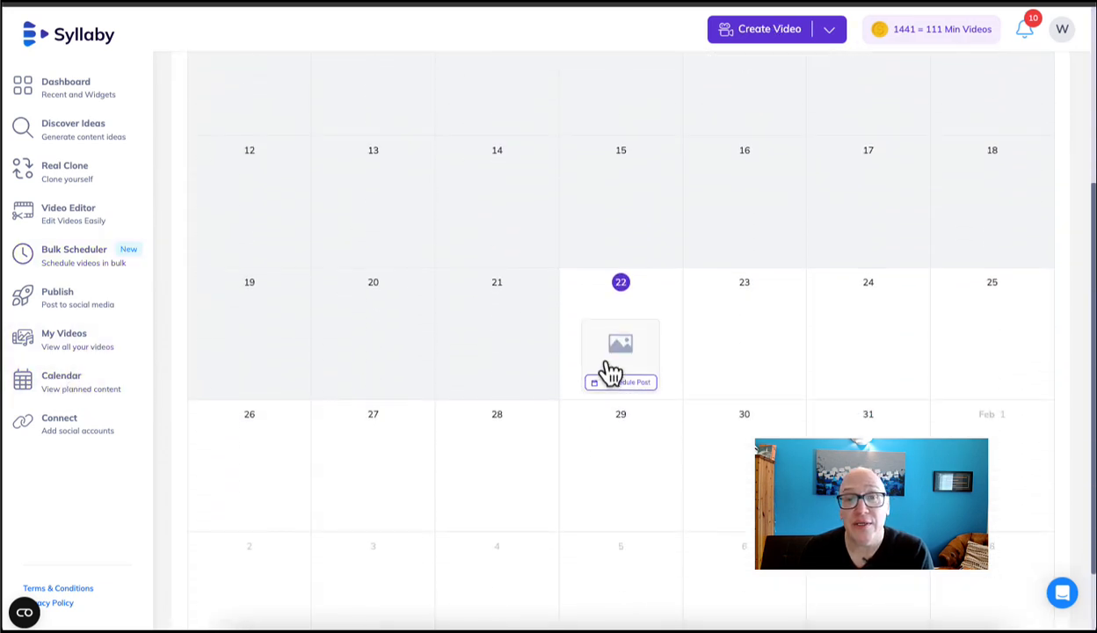
mouse_move(739, 314)
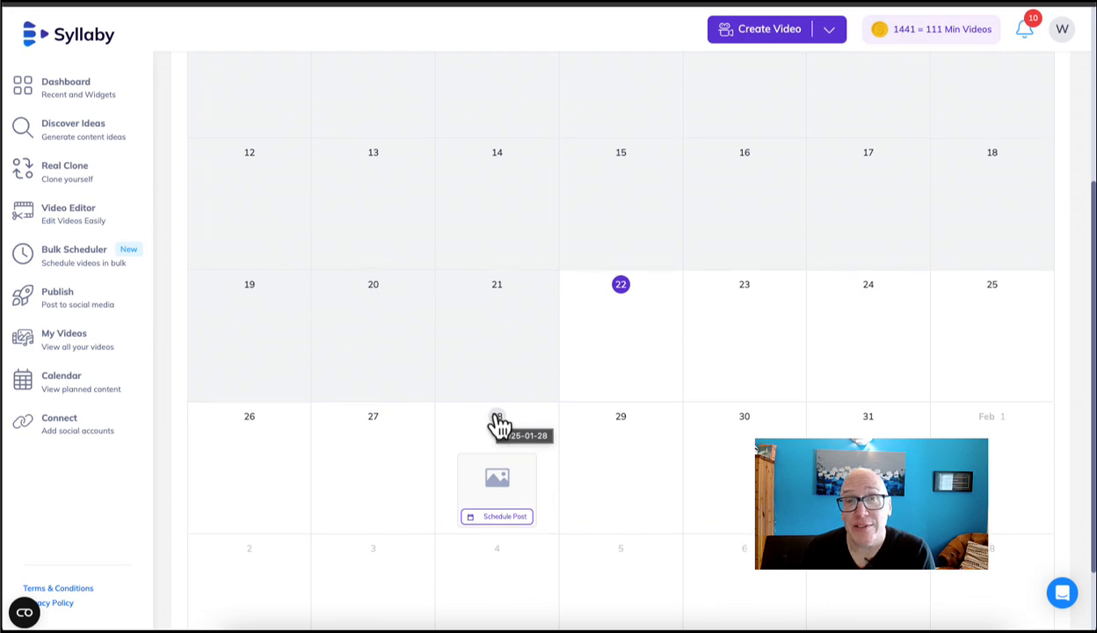
scroll(491, 424, "up", 2)
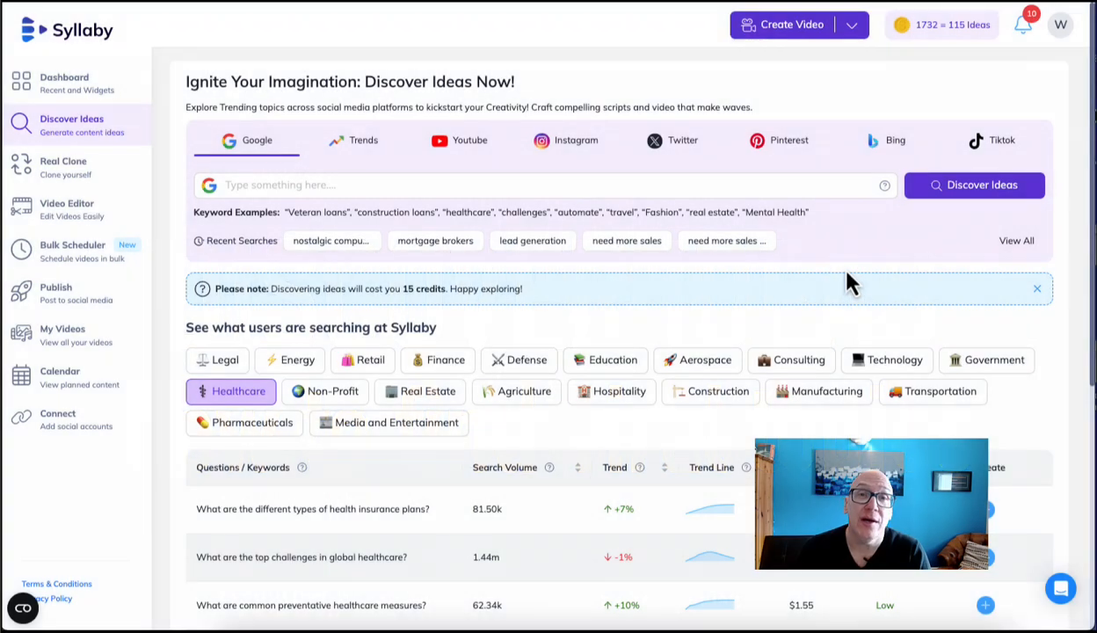
Explore the idea search sources on the Discover Ideas page, switching from Google to Trends and to Tiktok
left_click(496, 187)
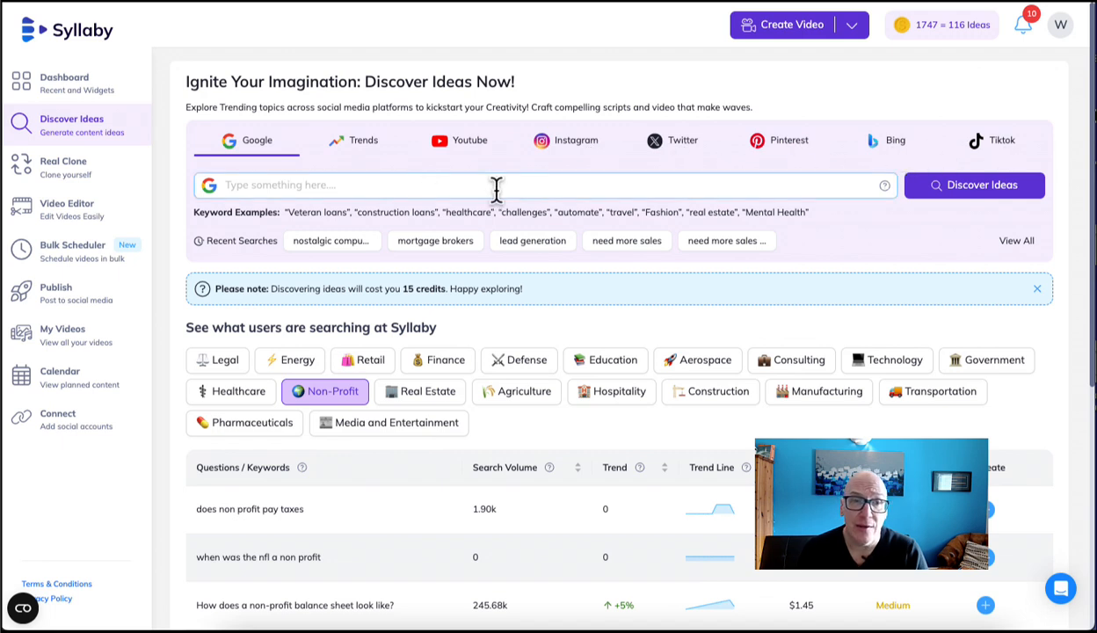
left_click(367, 149)
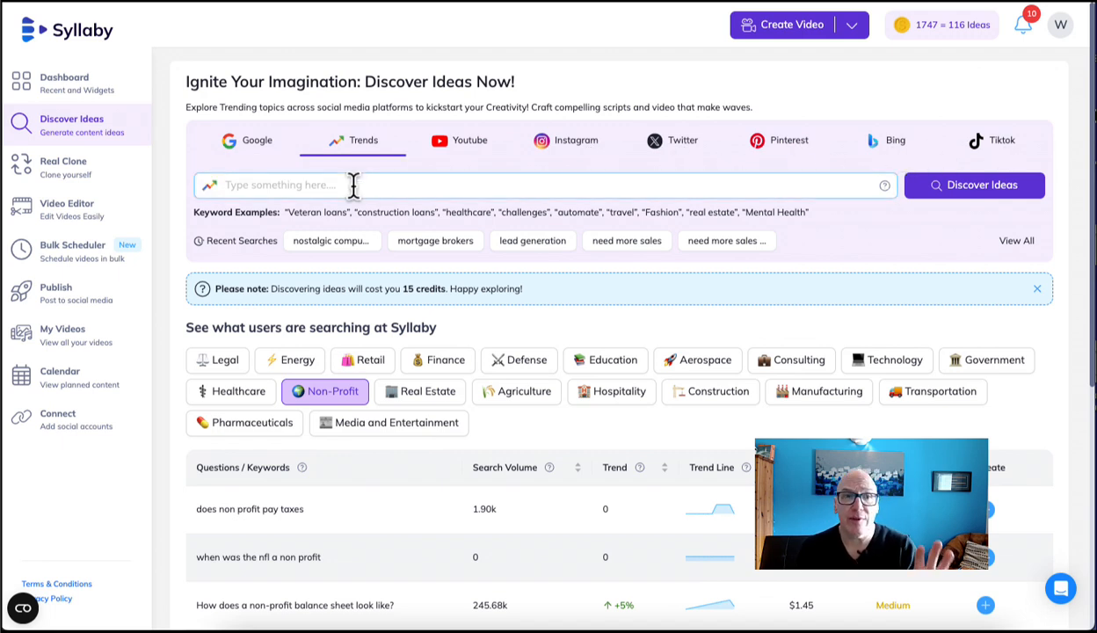
left_click(353, 184)
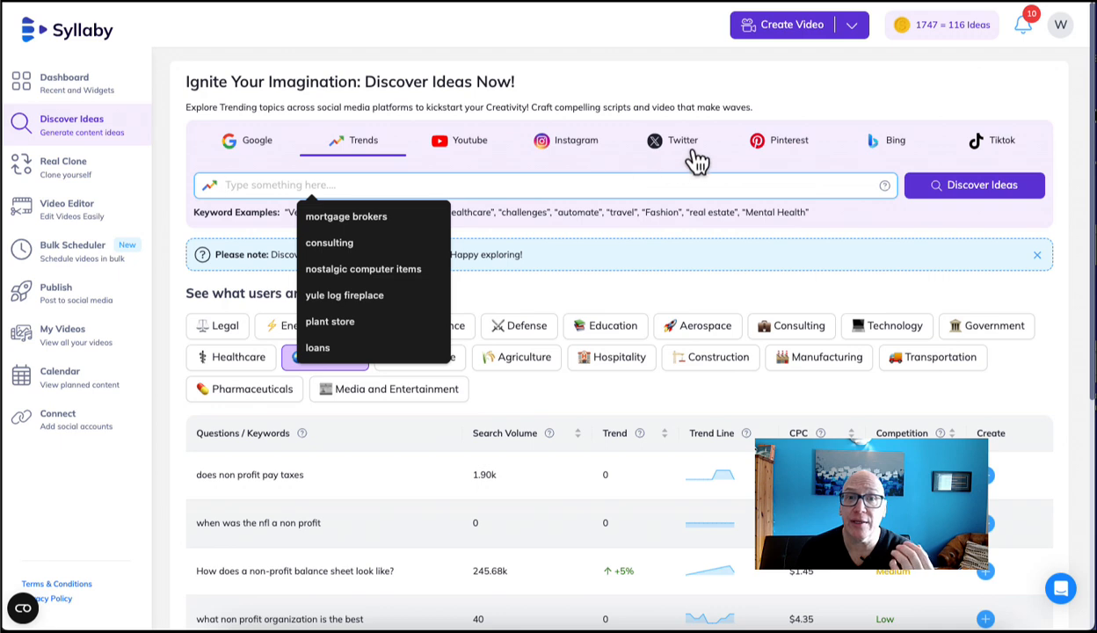
left_click(1007, 143)
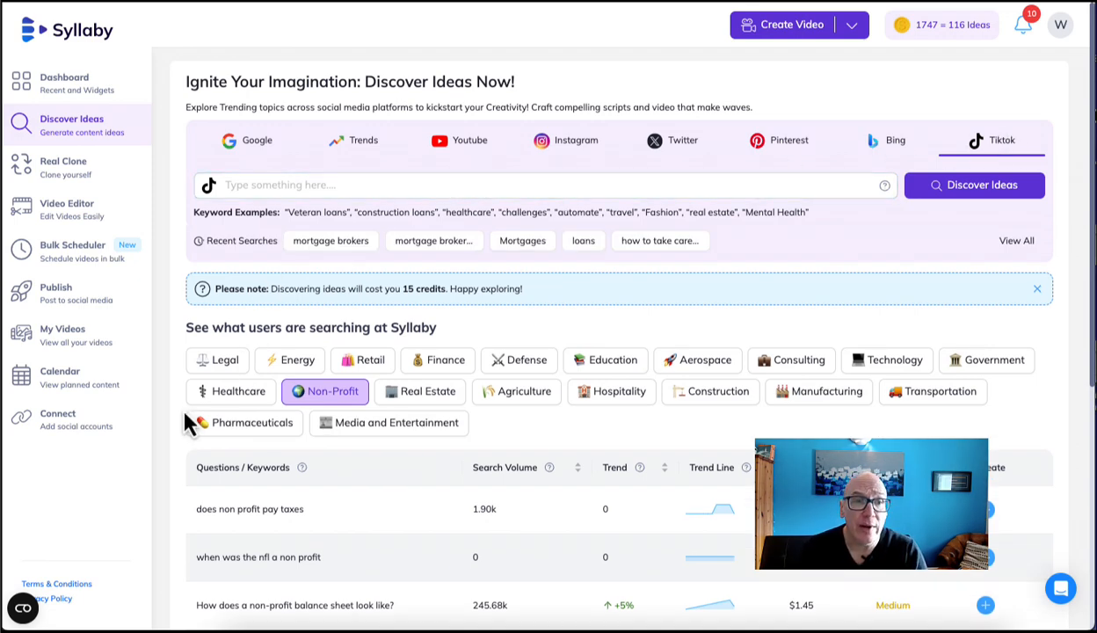
Examine the search volume and CPC for "does non profit pay taxes" in the Non-Profit keyword table
scroll(202, 398, "down", 1)
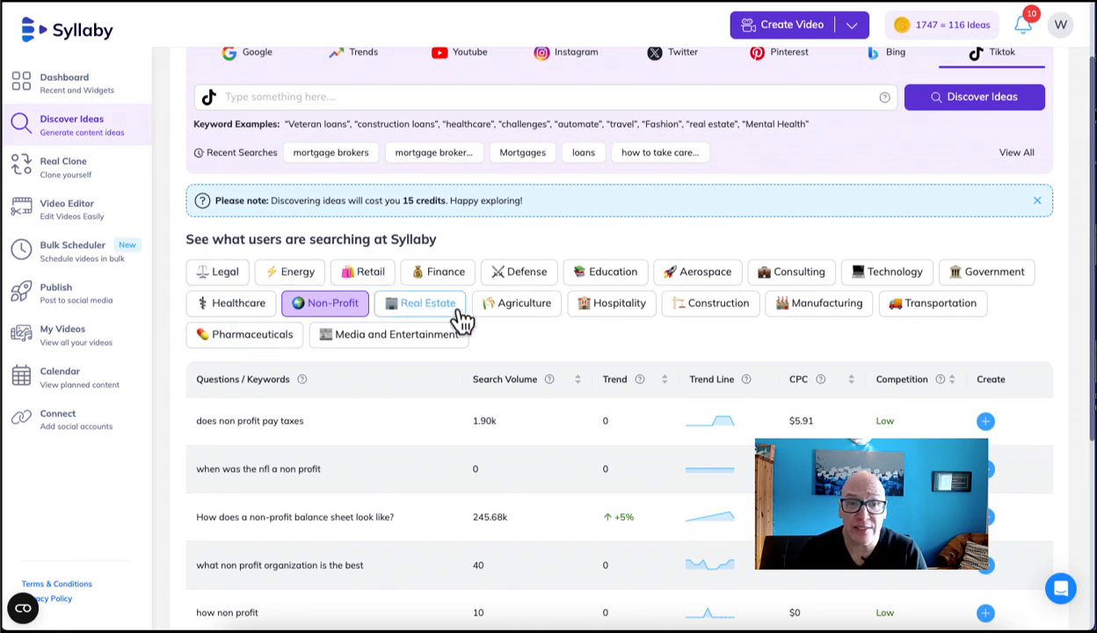
scroll(427, 352, "down", 1)
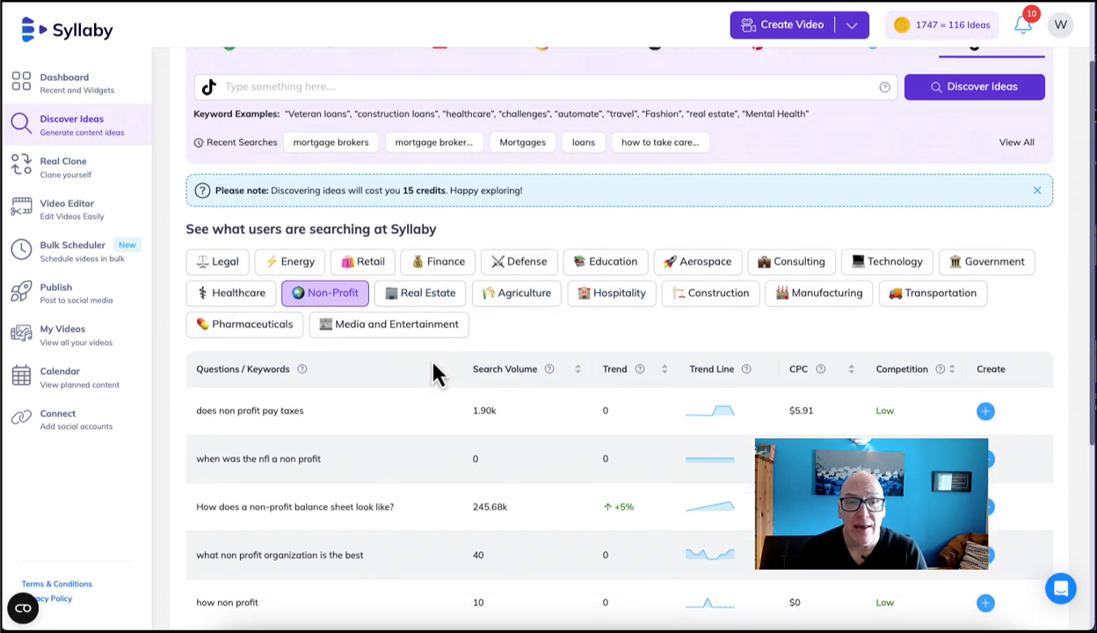
scroll(440, 337, "down", 1)
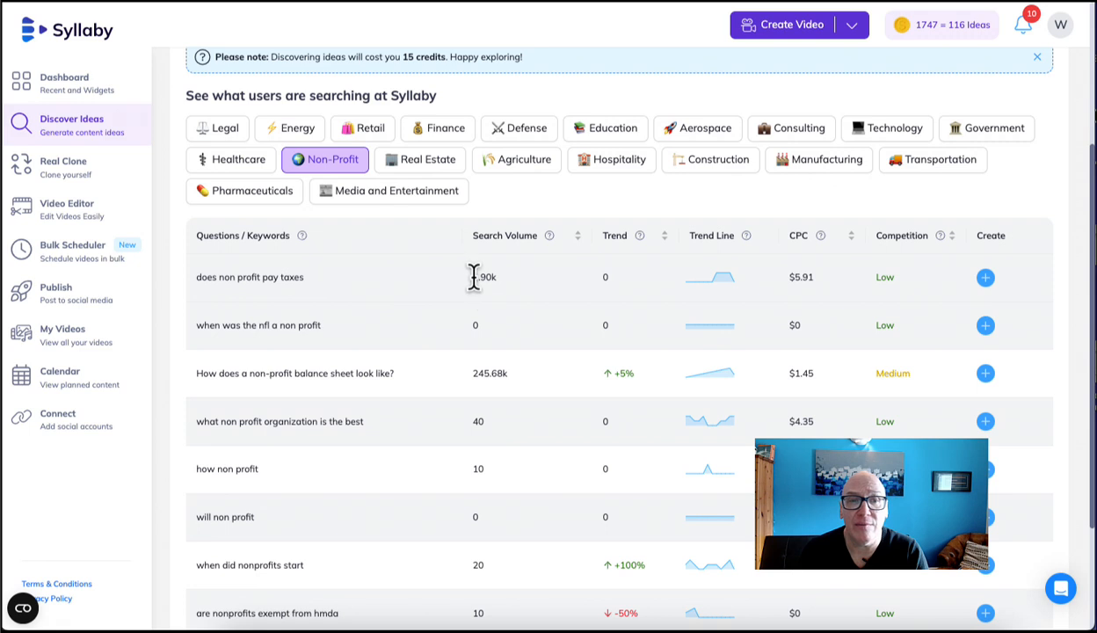
left_click_drag(473, 277, 499, 283)
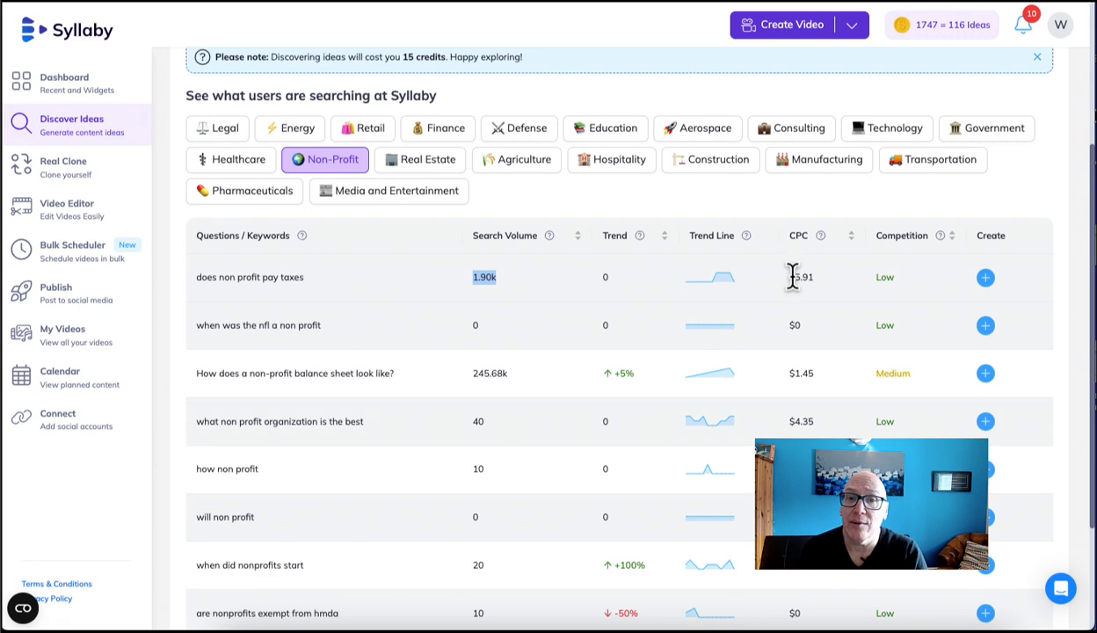
left_click_drag(793, 277, 814, 278)
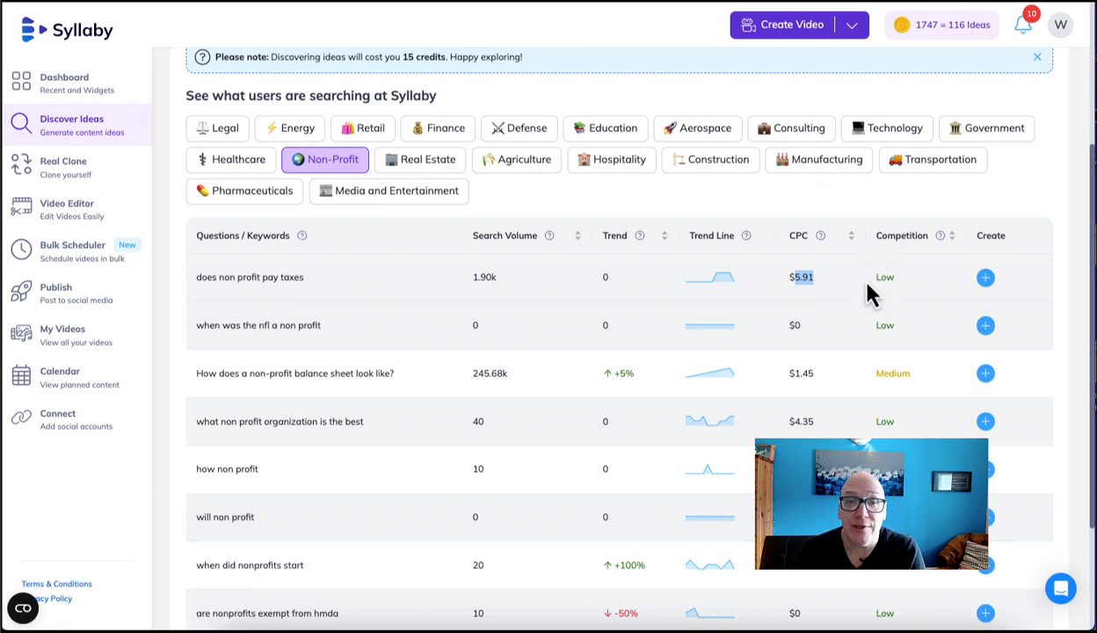
left_click_drag(527, 286, 441, 284)
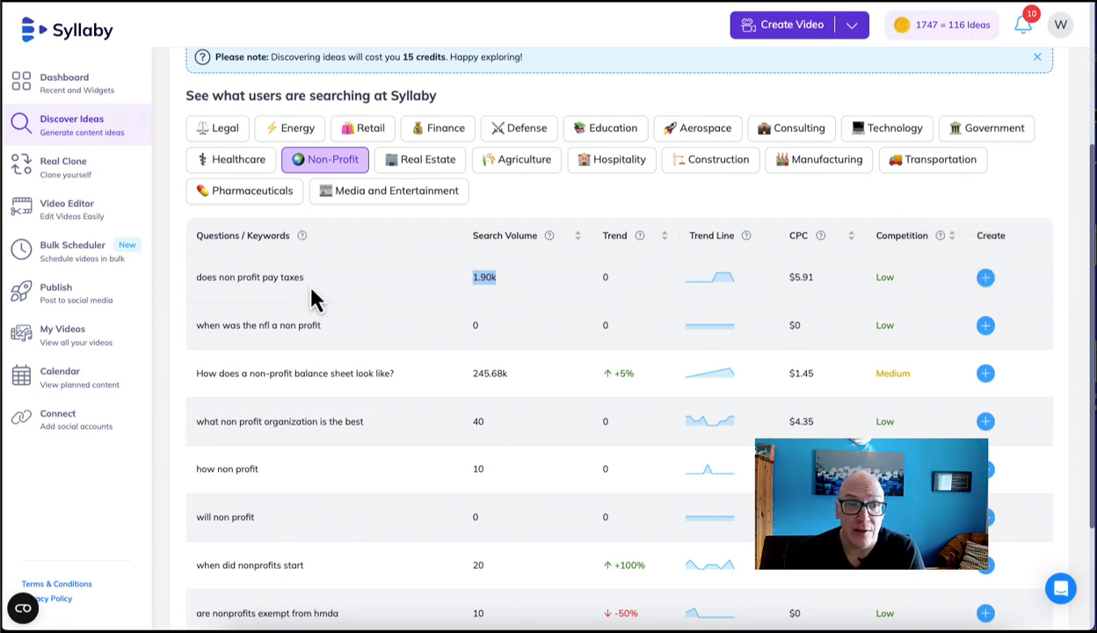
left_click_drag(305, 277, 201, 294)
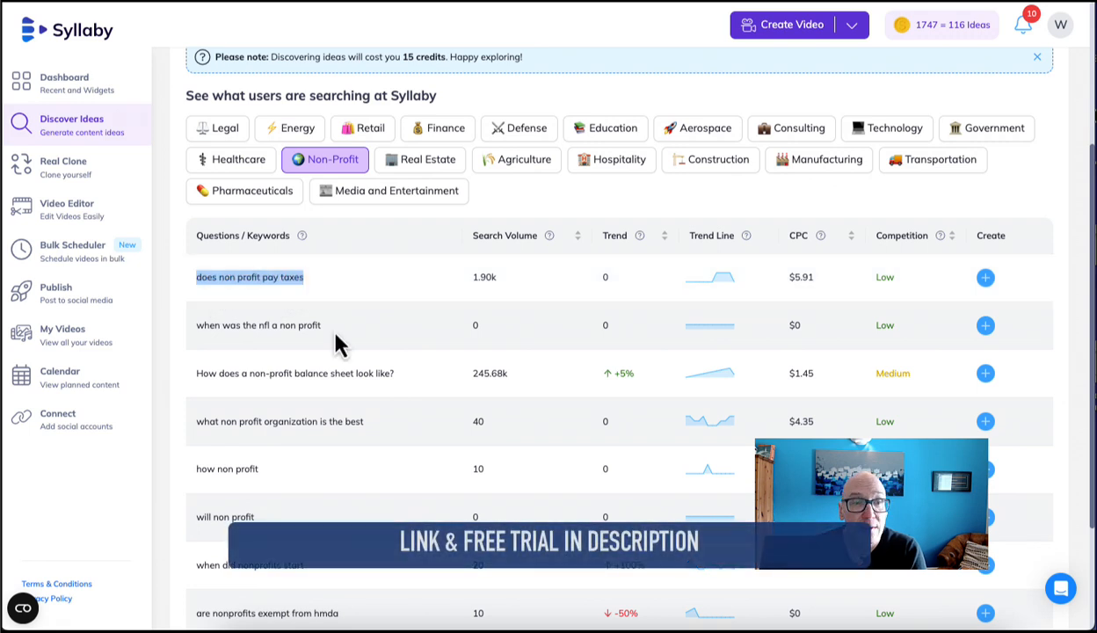
Examine the search volume, trend, CPC and competition for "How does a non-profit balance sheet look like?"
scroll(337, 343, "down", 1)
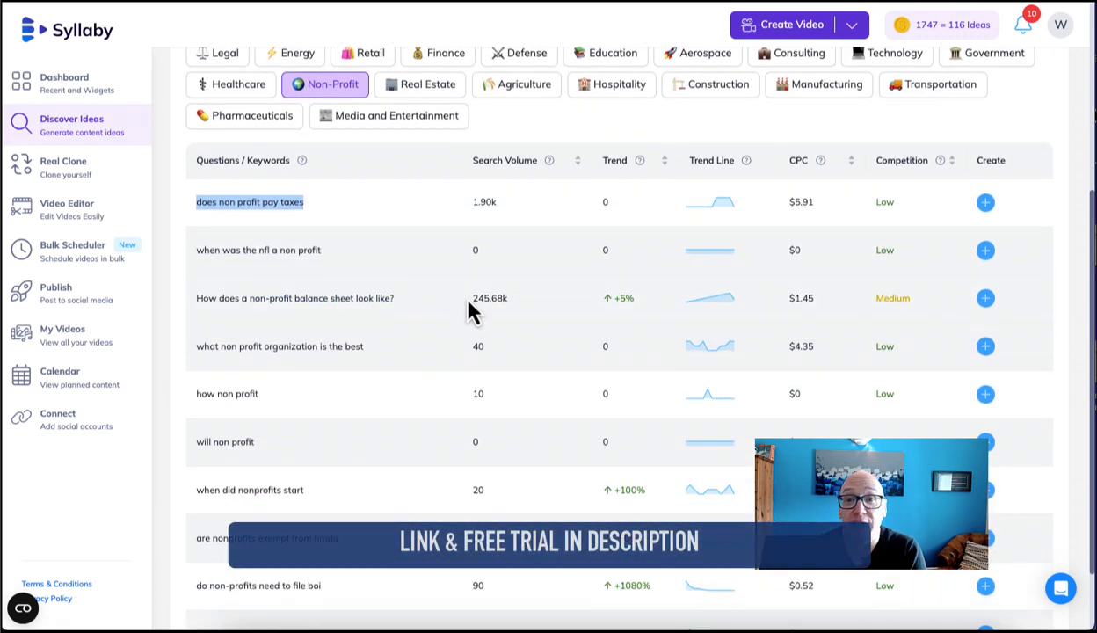
left_click_drag(471, 299, 514, 308)
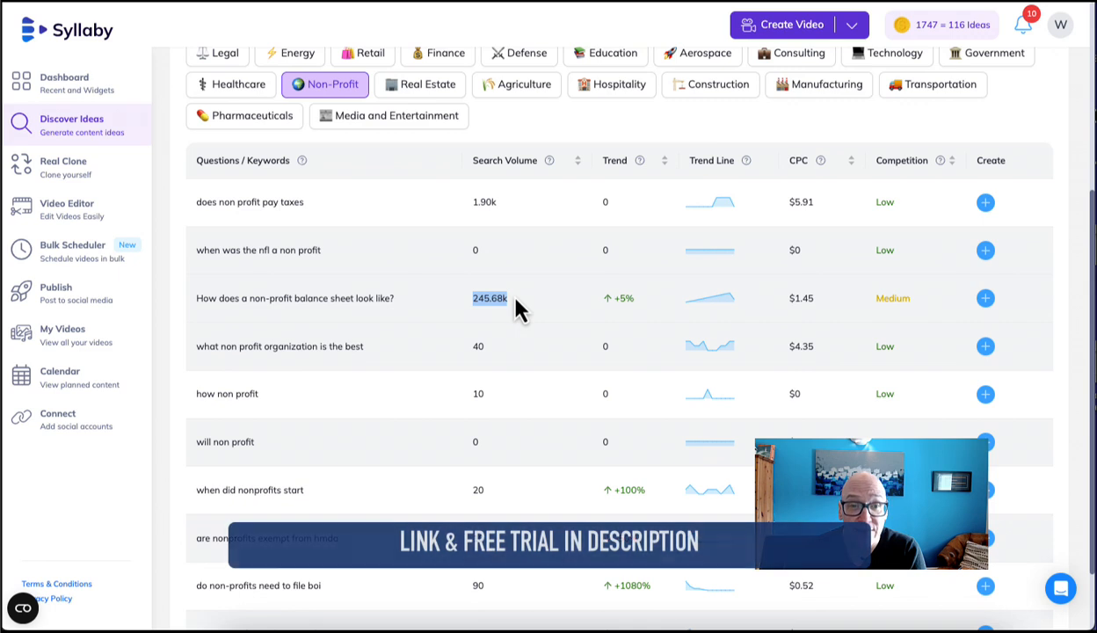
left_click_drag(641, 301, 608, 303)
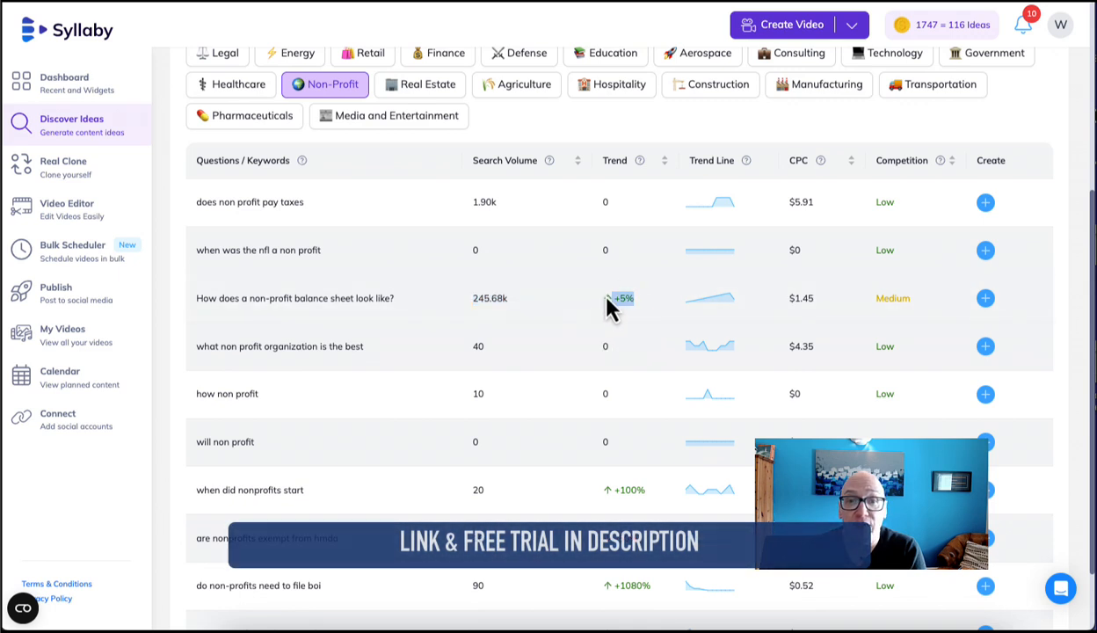
left_click_drag(821, 306, 786, 303)
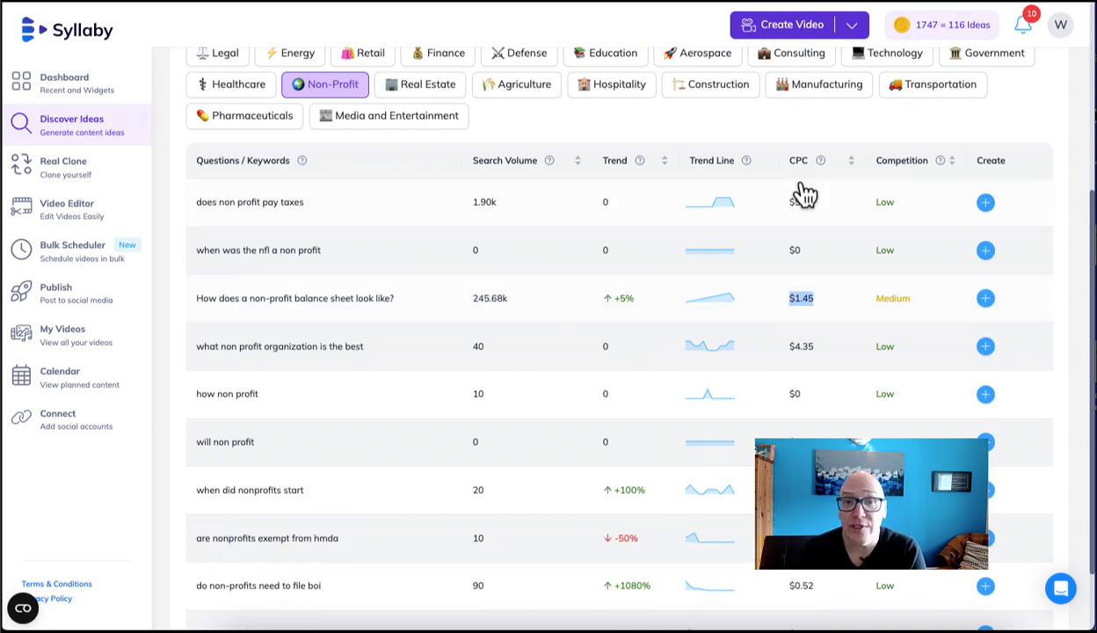
left_click_drag(876, 303, 914, 307)
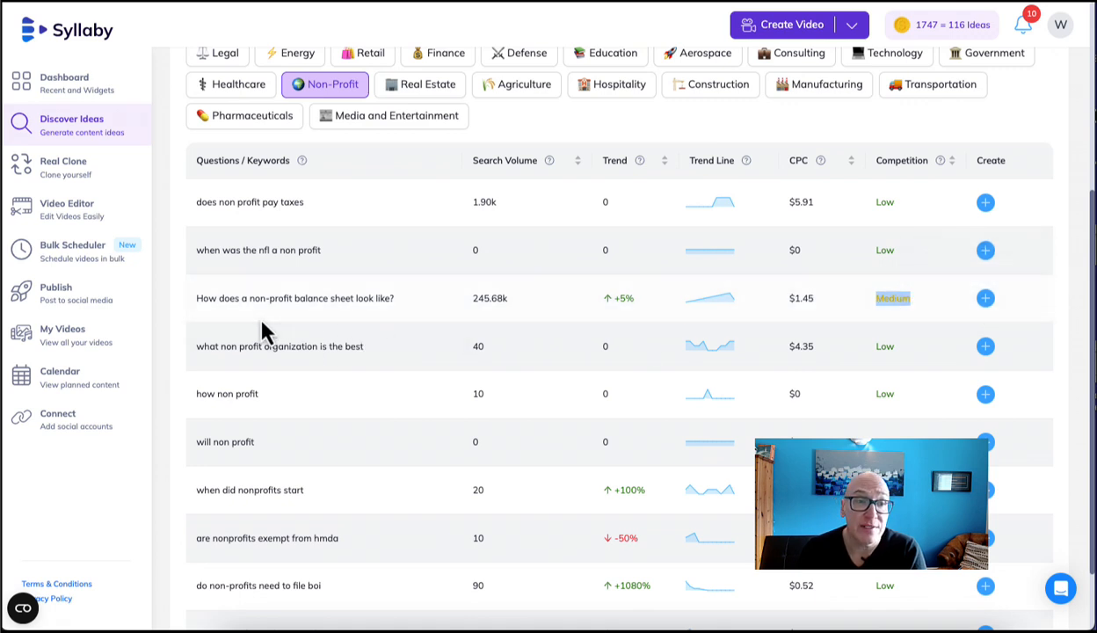
Look through the idea search sources on the Discover Ideas page, including Trends, Youtube, Instagram, Twitter and Tiktok
triple_click(400, 304)
scroll(378, 341, "up", 4)
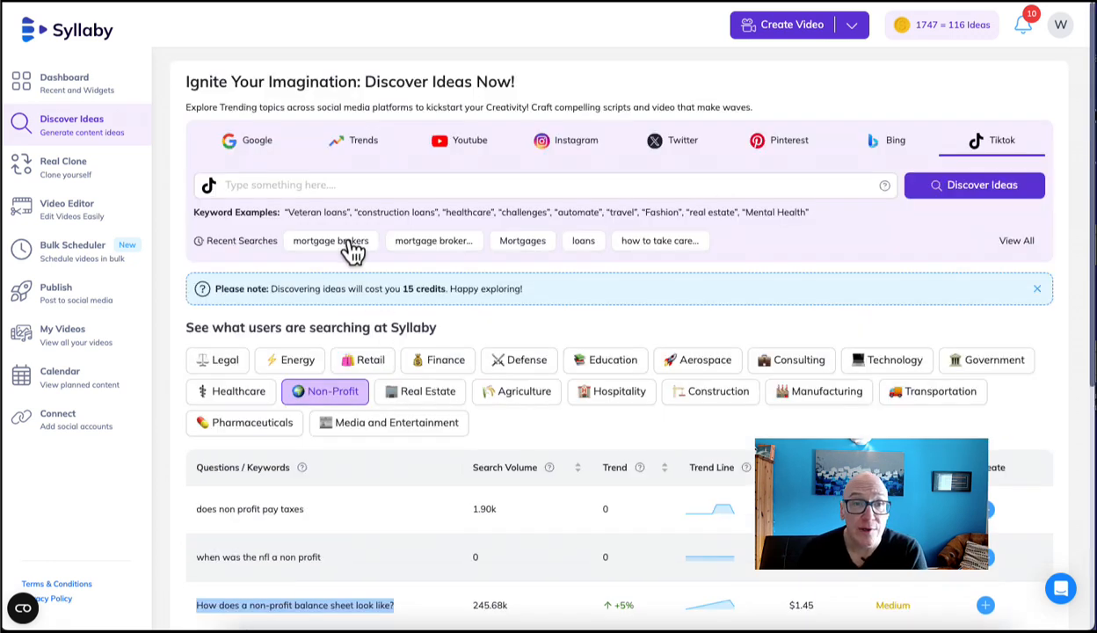
left_click(325, 185)
left_click(272, 157)
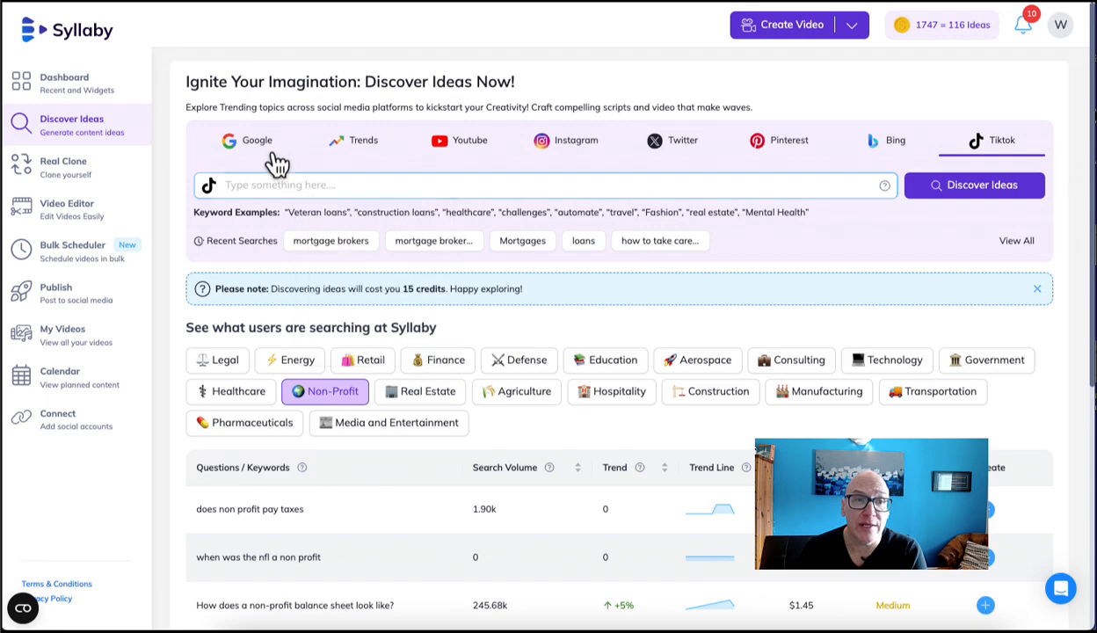
left_click(373, 156)
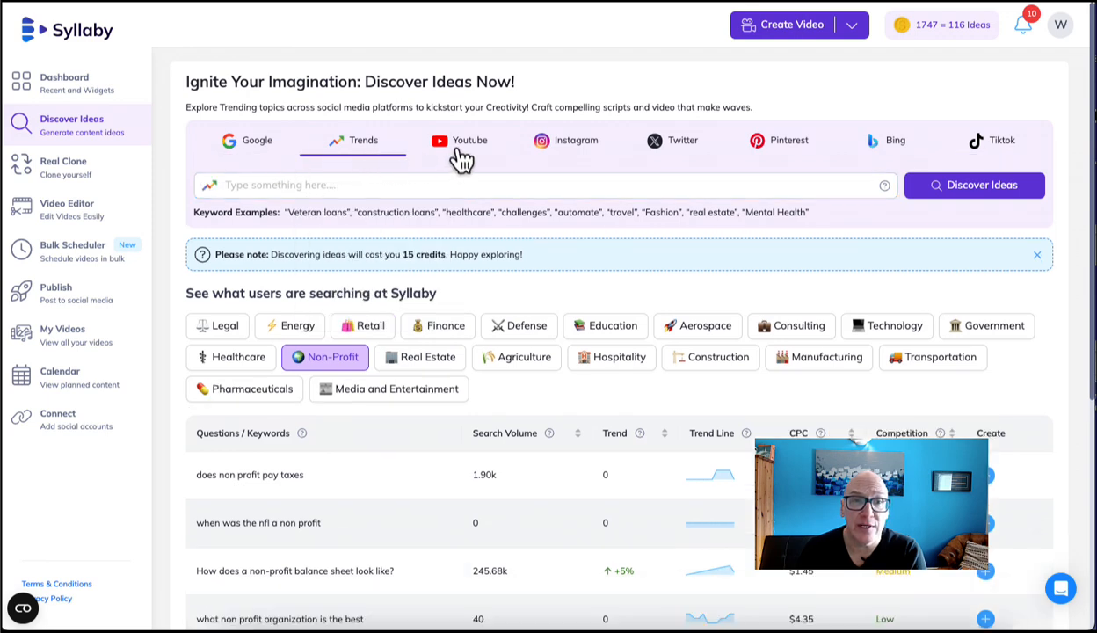
left_click(461, 158)
left_click(568, 157)
left_click(690, 151)
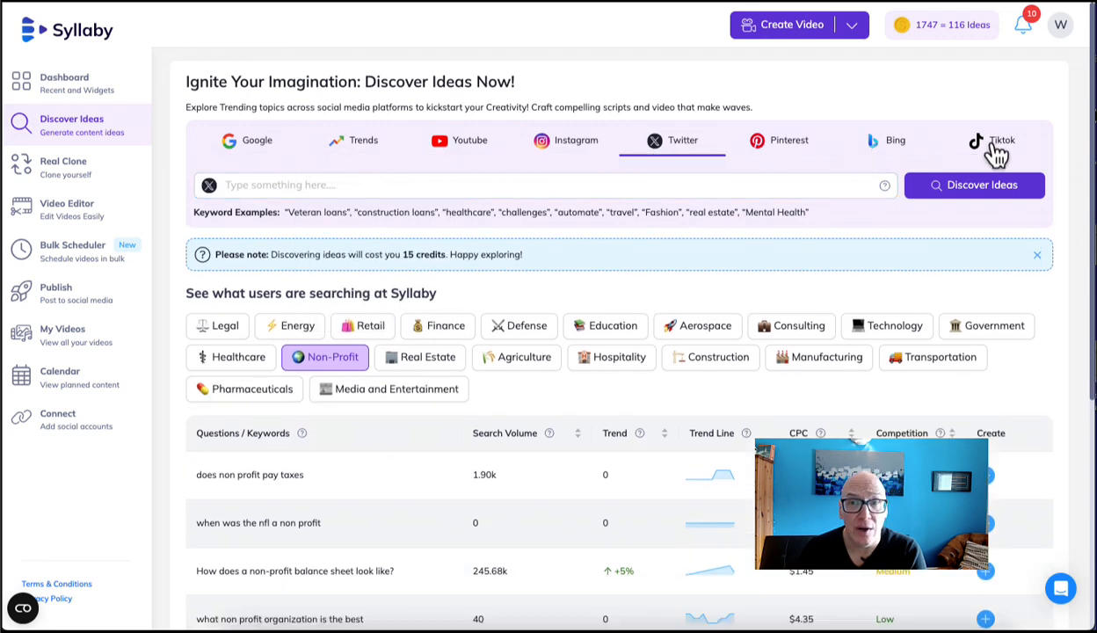
left_click(994, 153)
Discover Youtube ideas for the keyword "mortgage brokers" and accept the 15-credit charge
left_click(468, 154)
left_click(327, 187)
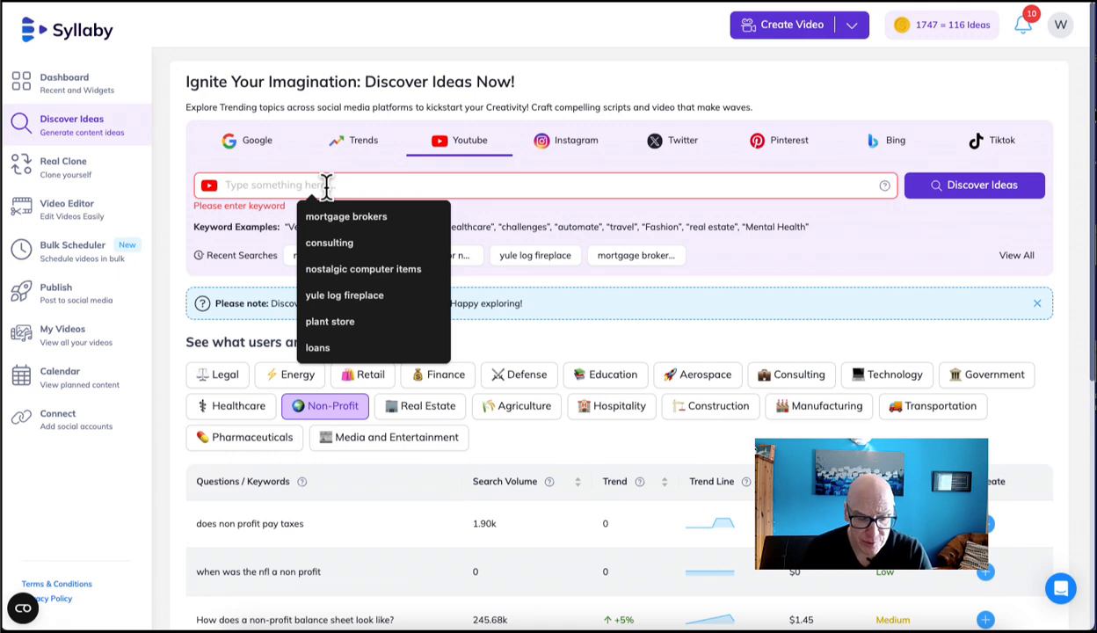
type("mortagage")
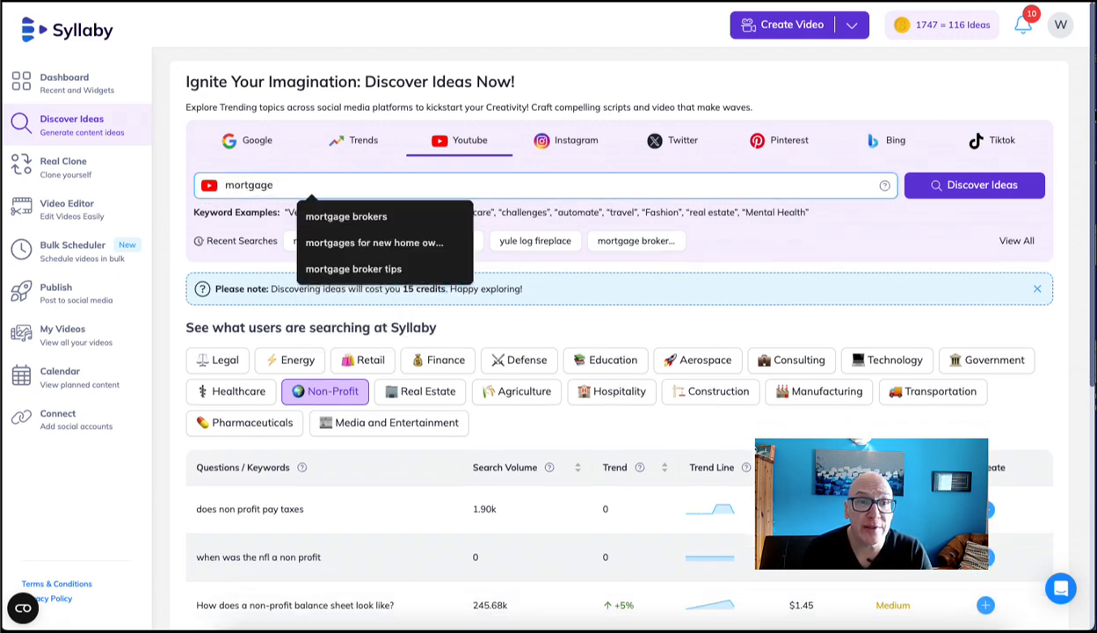
key("Down")
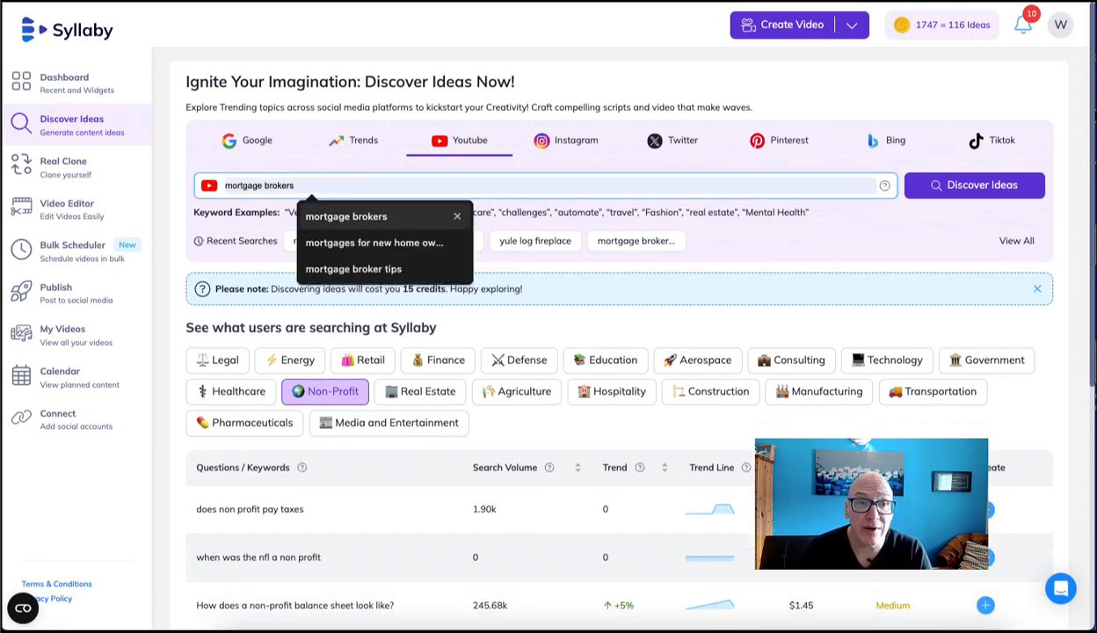
key("Return")
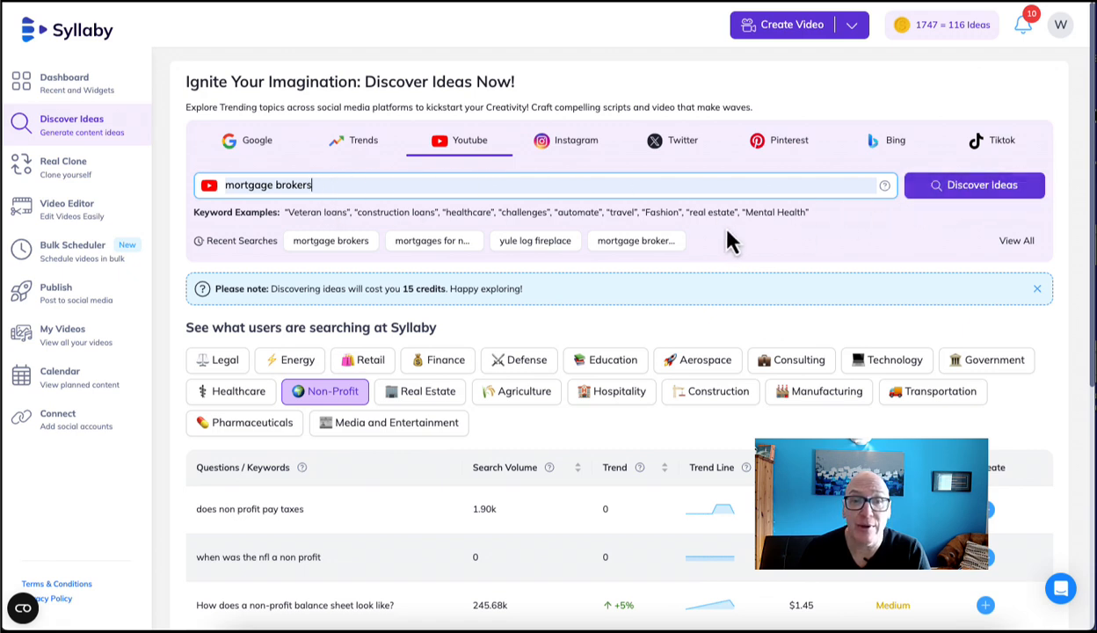
left_click(961, 199)
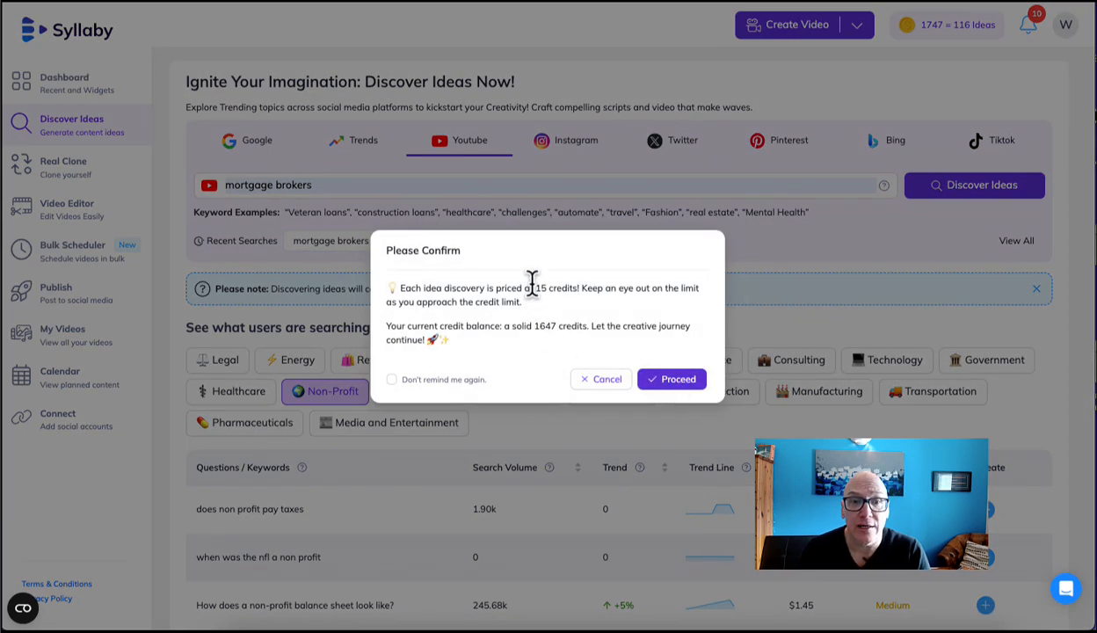
left_click_drag(533, 288, 605, 293)
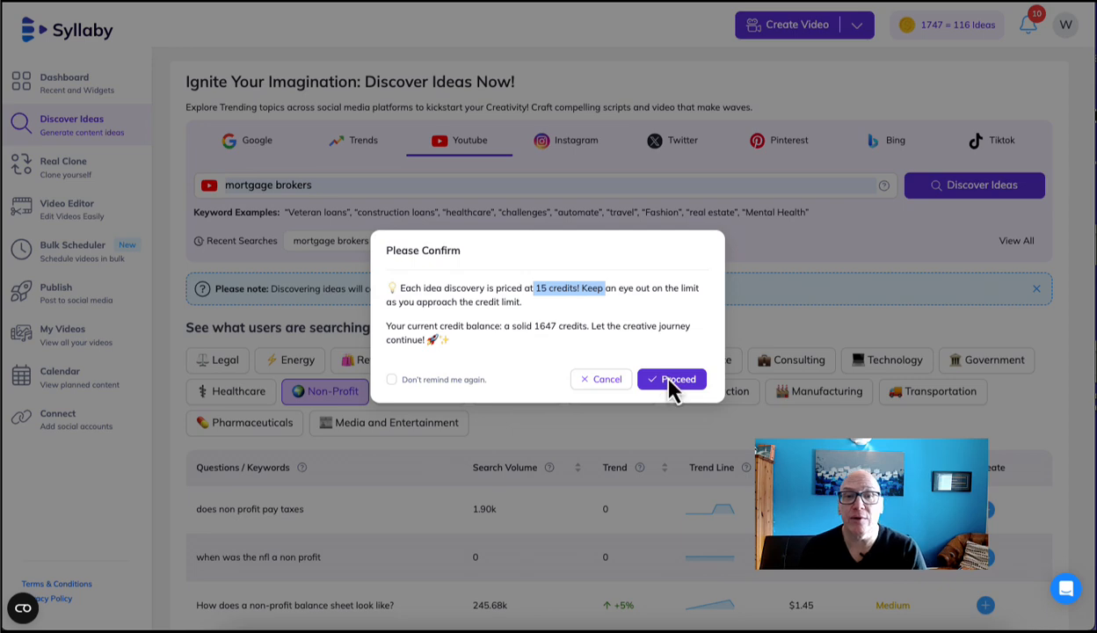
left_click(670, 383)
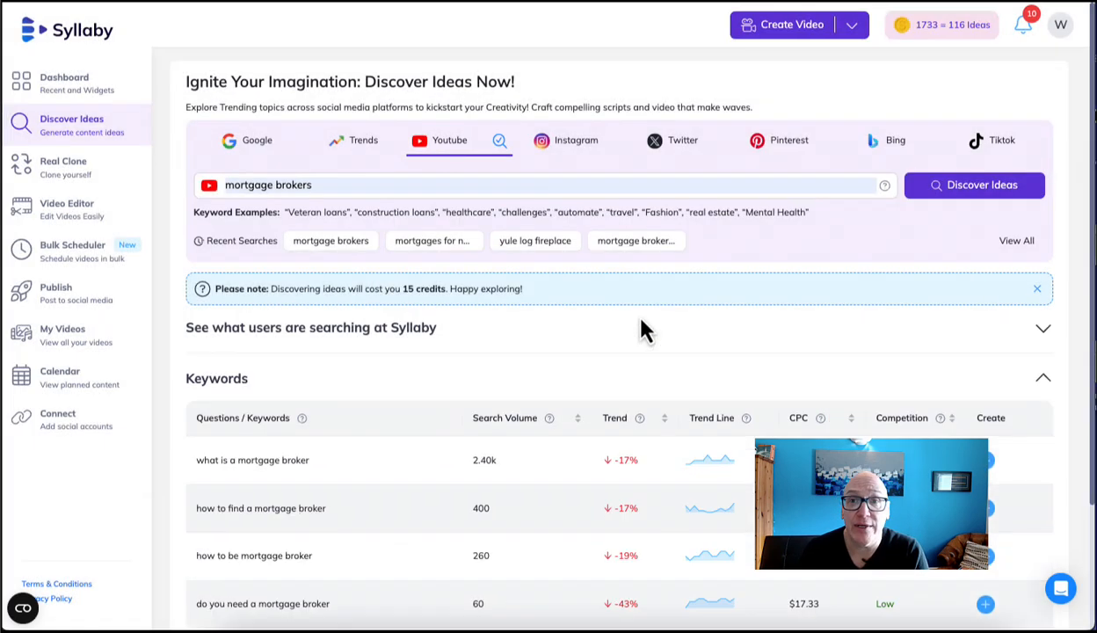
Examine the search volume, trend and competition for "what is a mortgage broker" in the Keywords table
scroll(441, 362, "down", 3)
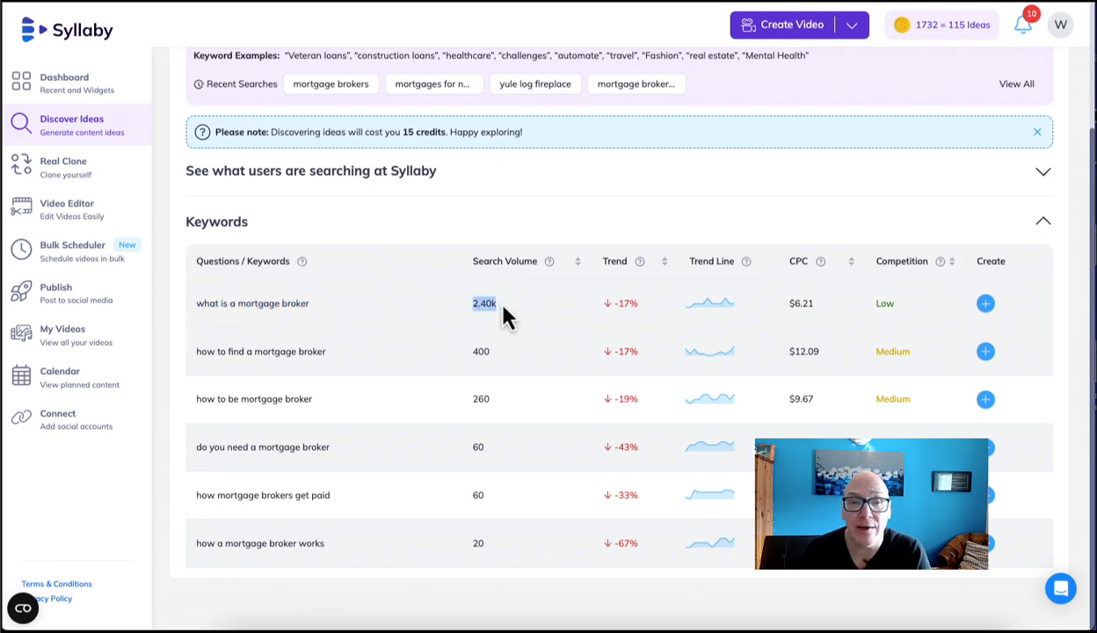
left_click_drag(612, 304, 642, 308)
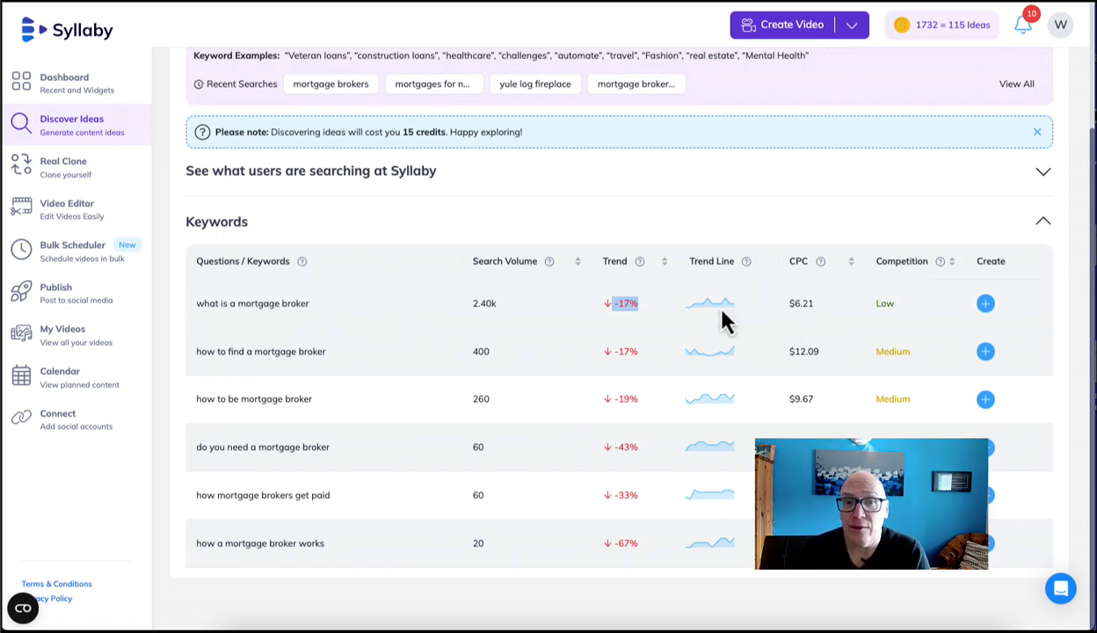
left_click_drag(863, 318, 904, 317)
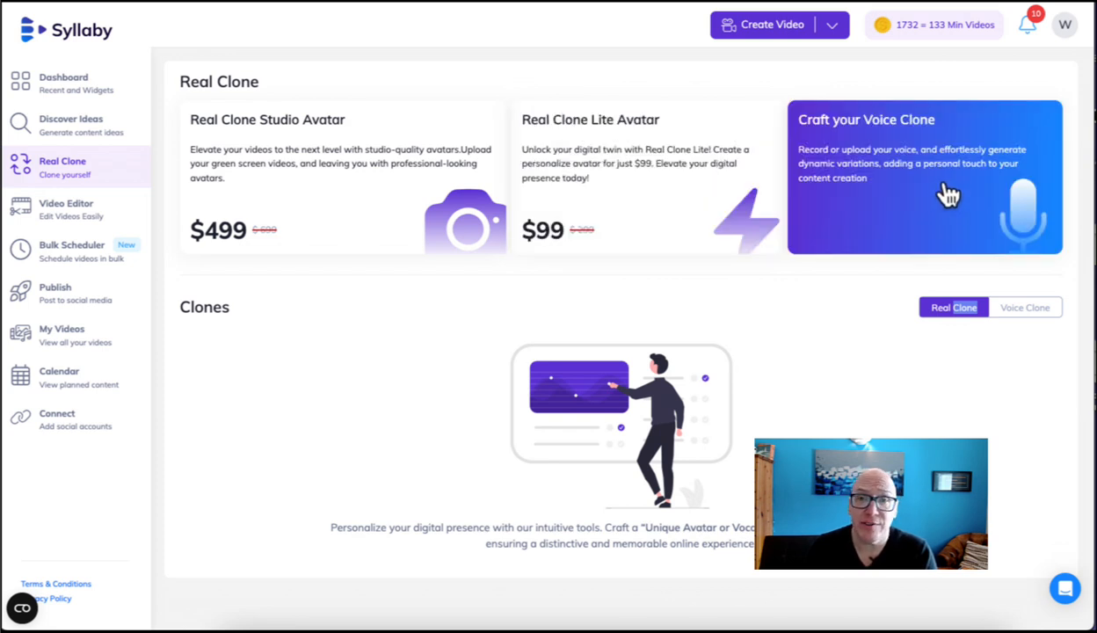
Show the existing voice clones on the Real Clone page and look over the voice clone and avatar offers
left_click(1017, 308)
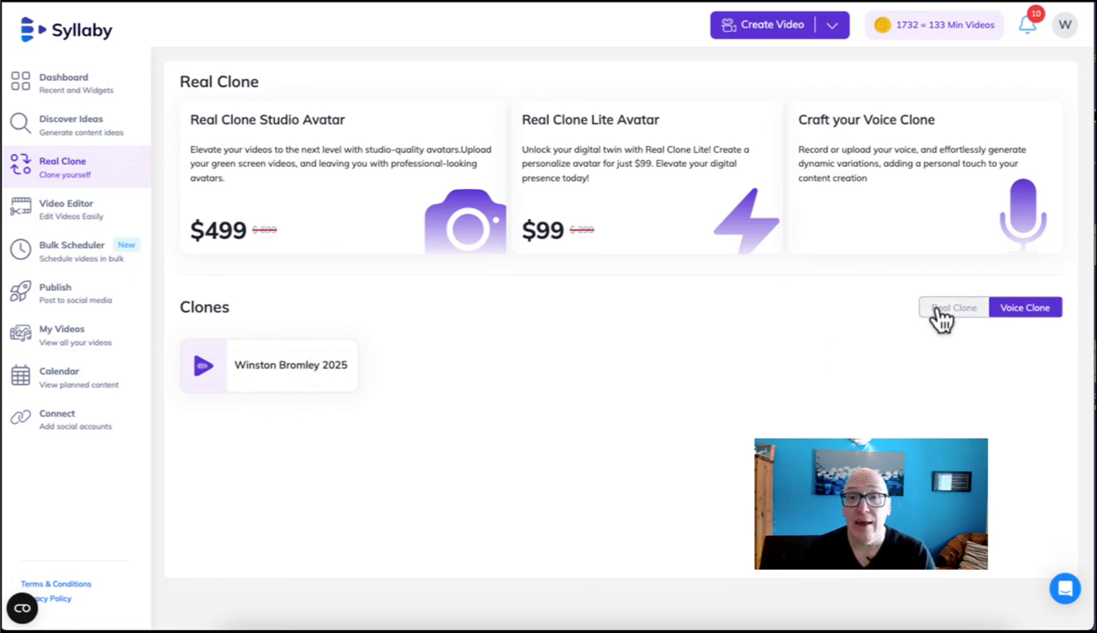
left_click(869, 151)
left_click(352, 151)
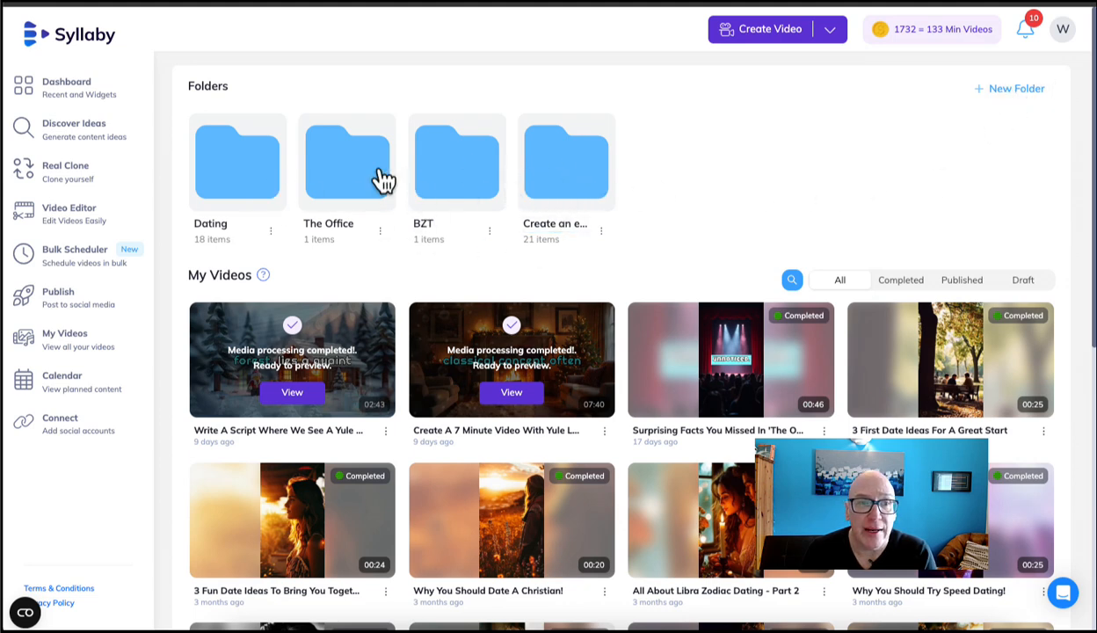
Look through the whole My Videos library, from the newest videos to the oldest, and return to the folders
scroll(374, 299, "down", 1)
scroll(374, 299, "down", 3)
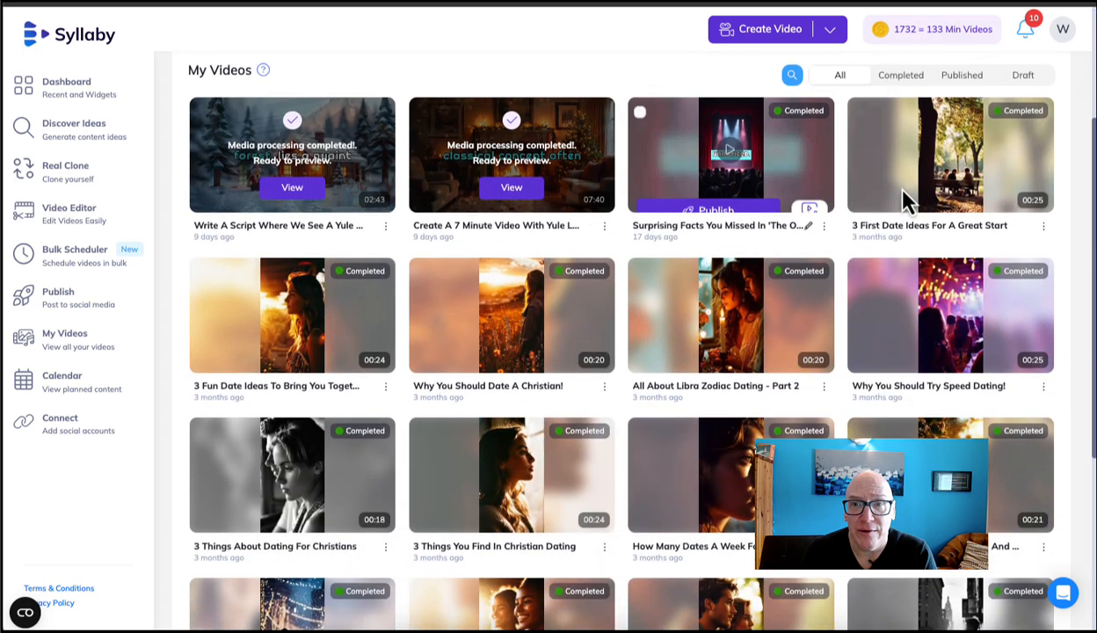
scroll(905, 198, "down", 2)
scroll(378, 277, "down", 15)
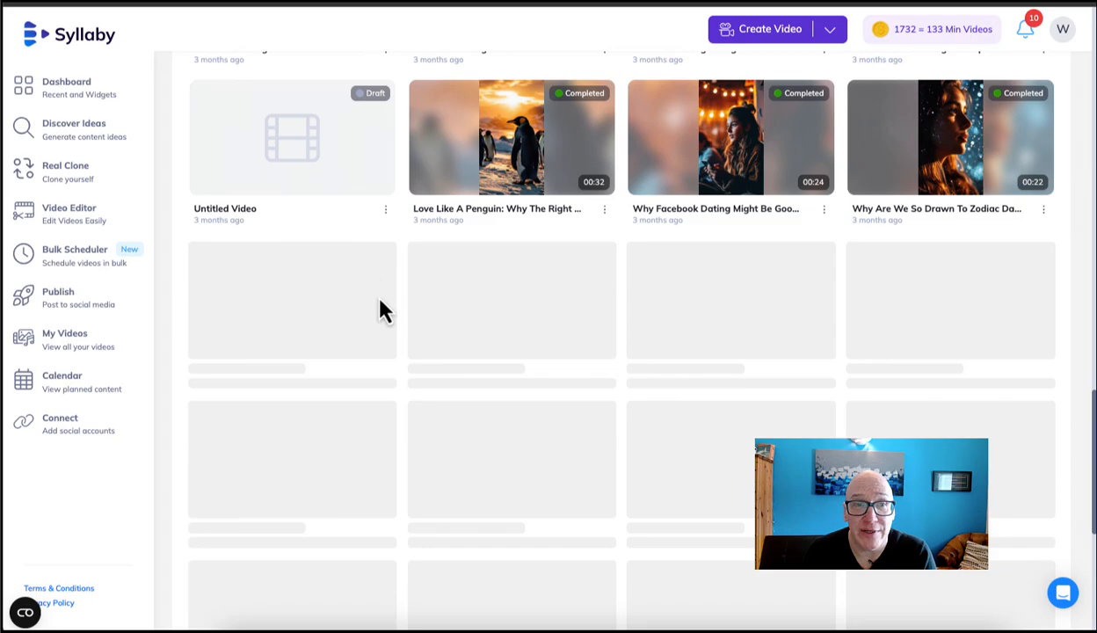
scroll(376, 294, "down", 3)
scroll(380, 304, "up", 5)
scroll(374, 294, "up", 10)
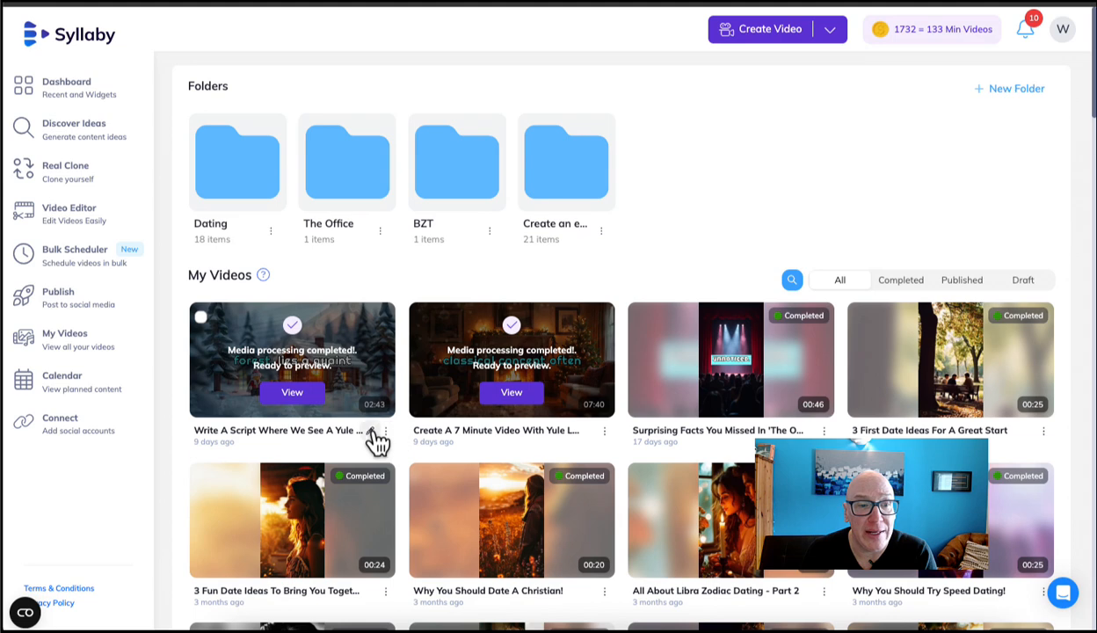
Open the completed "Write A Script Where We See A Yule" video and read through its script
left_click(313, 393)
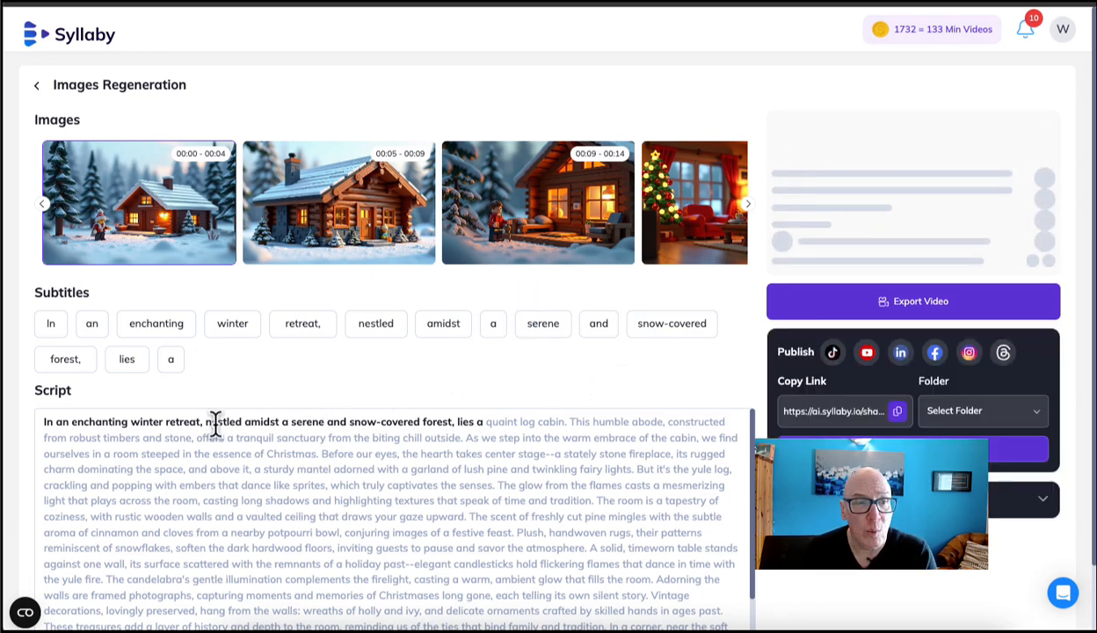
scroll(196, 440, "down", 3)
scroll(124, 440, "up", 1)
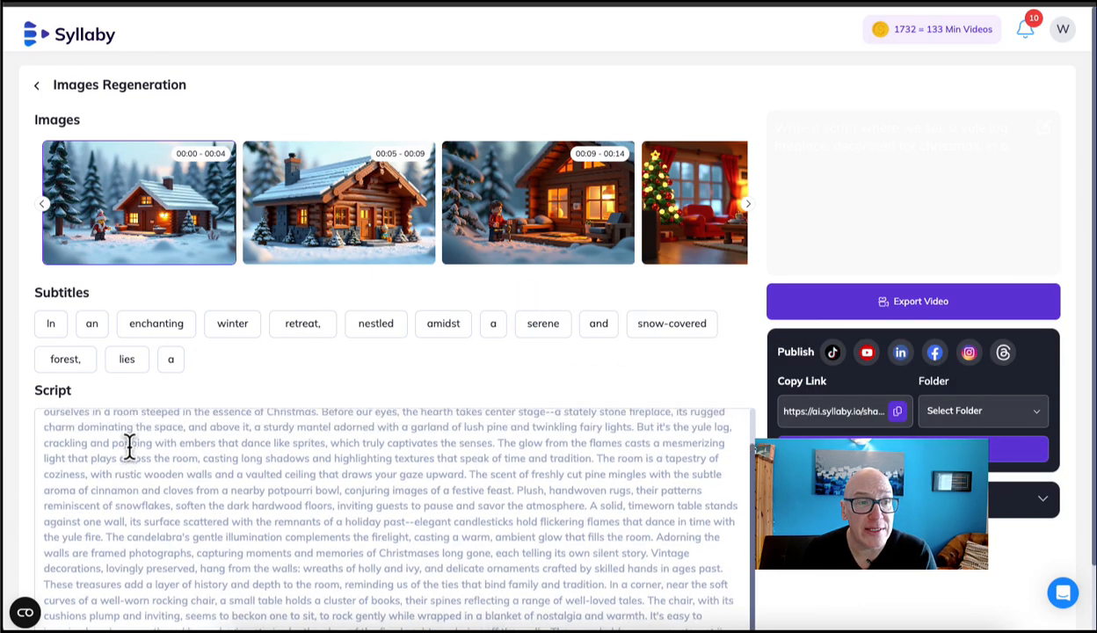
scroll(129, 446, "up", 2)
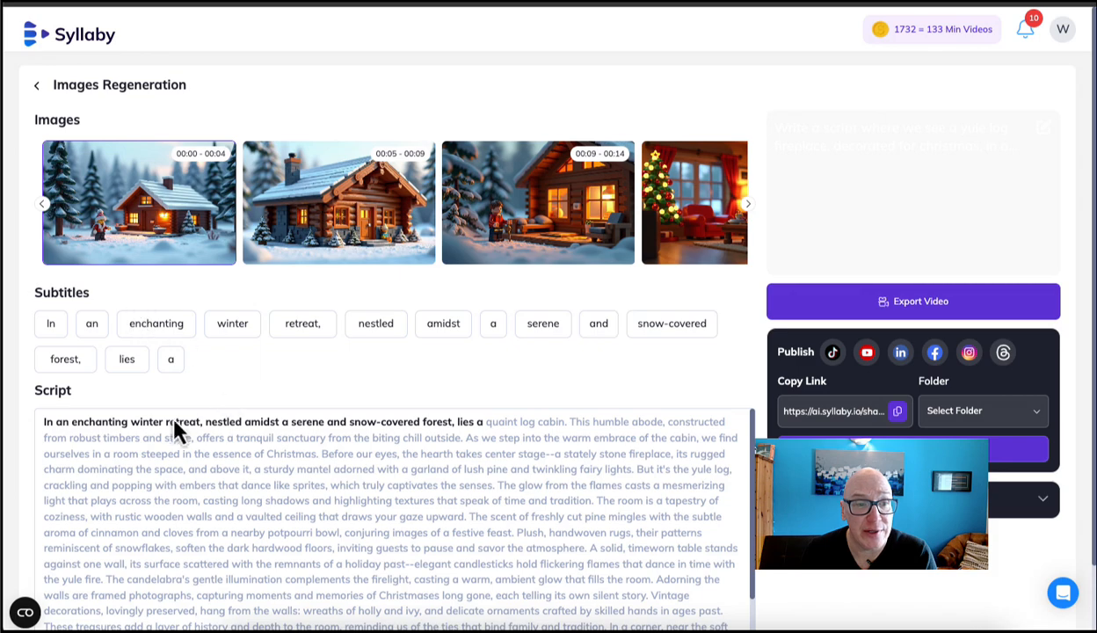
scroll(313, 466, "down", 3)
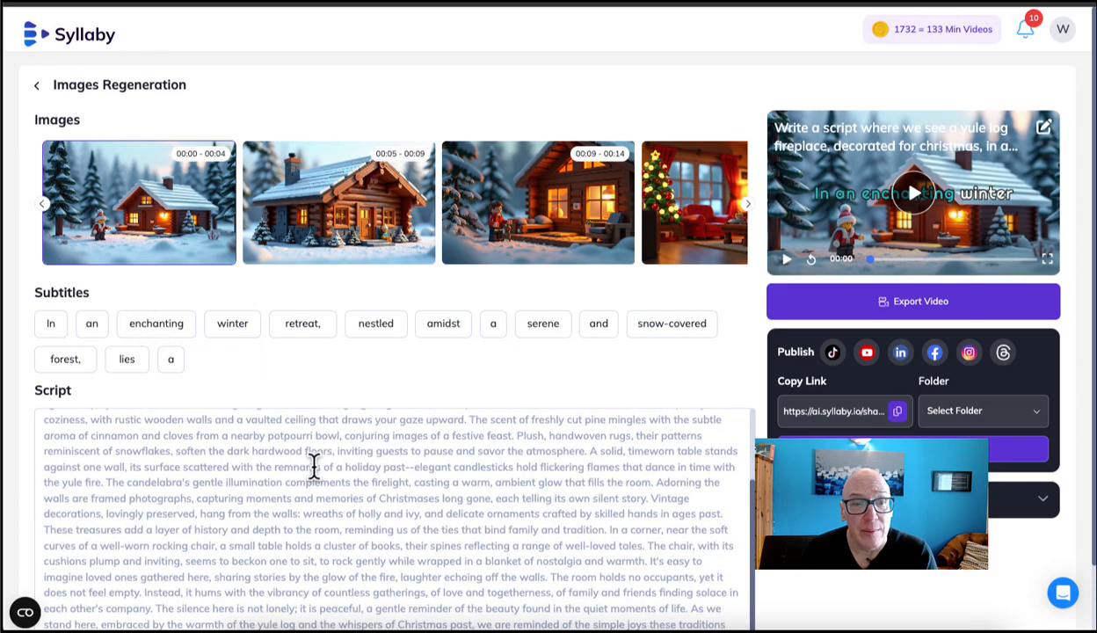
Open the 00:05 - 00:09 log cabin image for editing and review its Upload Media, Stock Videos and Image Regenerate options
mouse_move(180, 215)
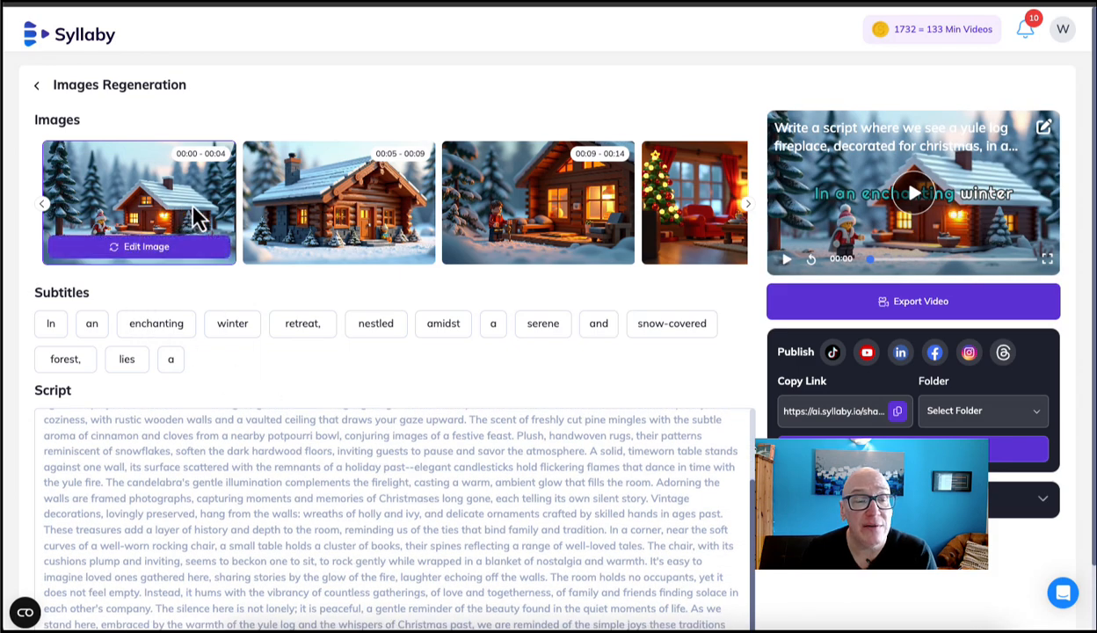
mouse_move(282, 213)
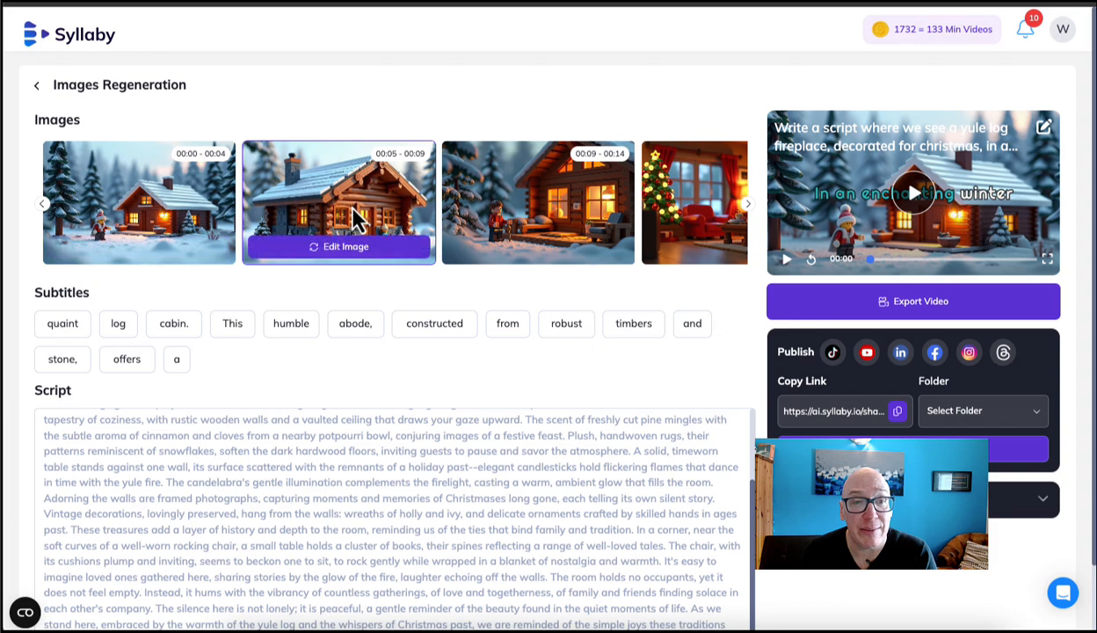
mouse_move(582, 217)
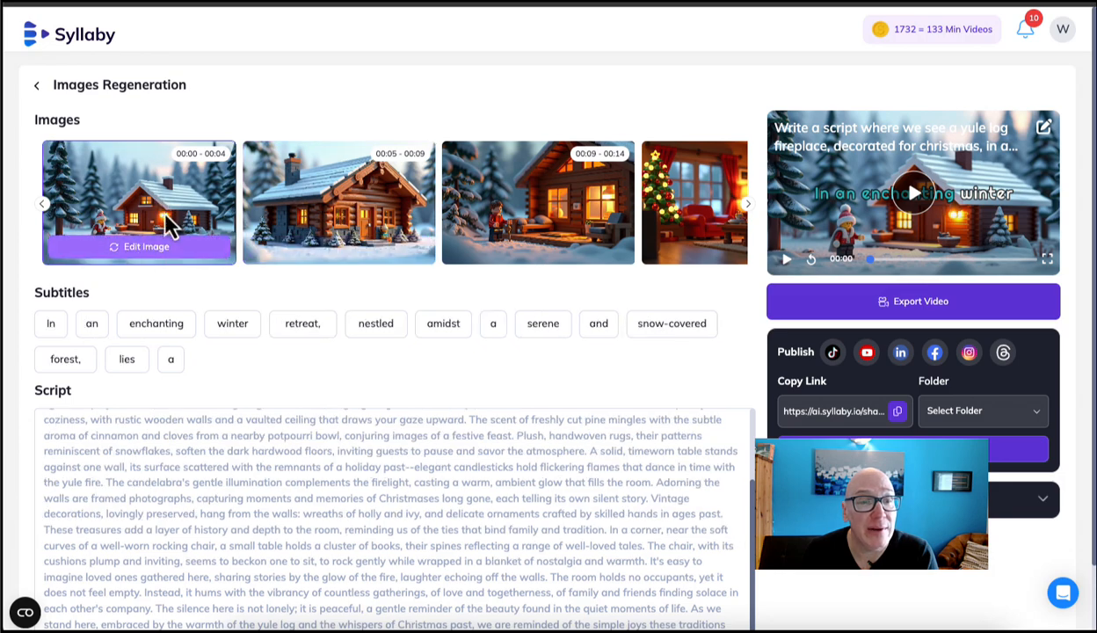
mouse_move(350, 243)
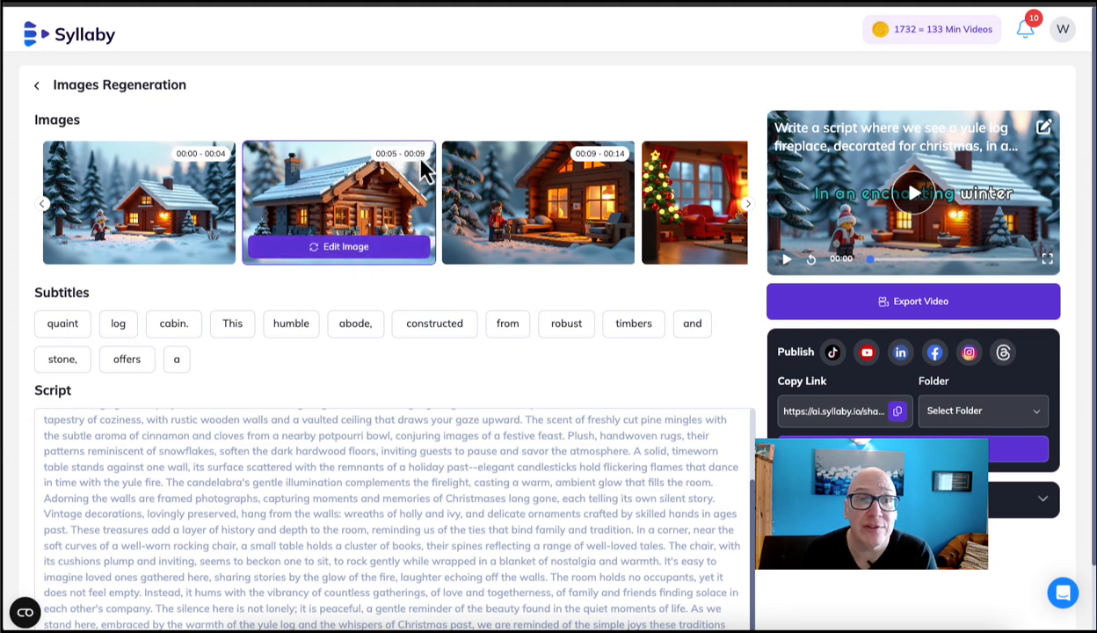
left_click(350, 252)
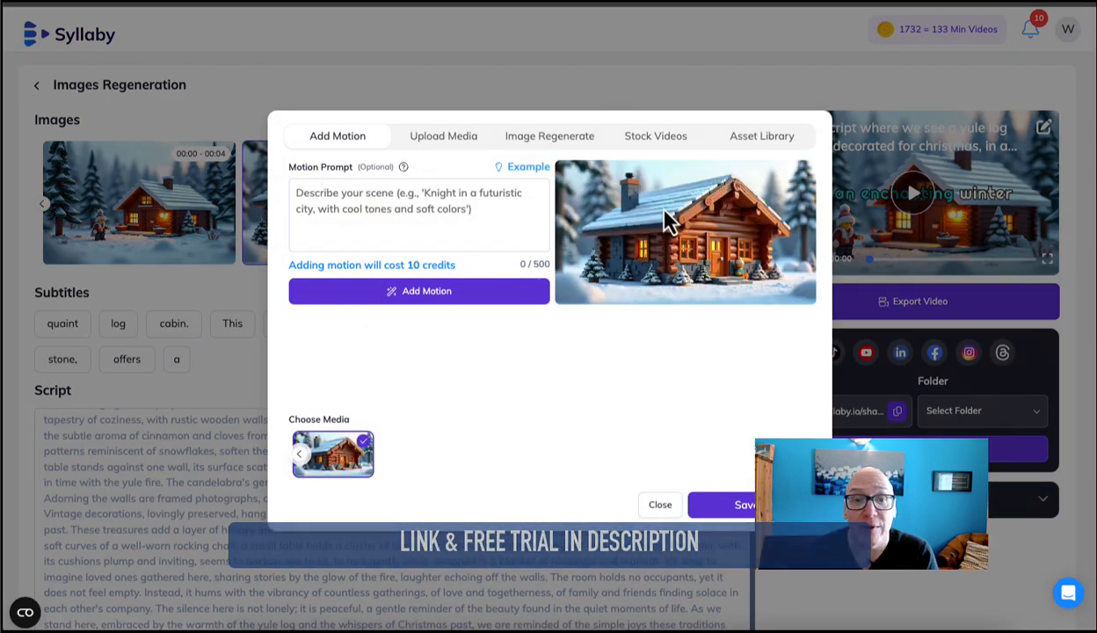
left_click(454, 143)
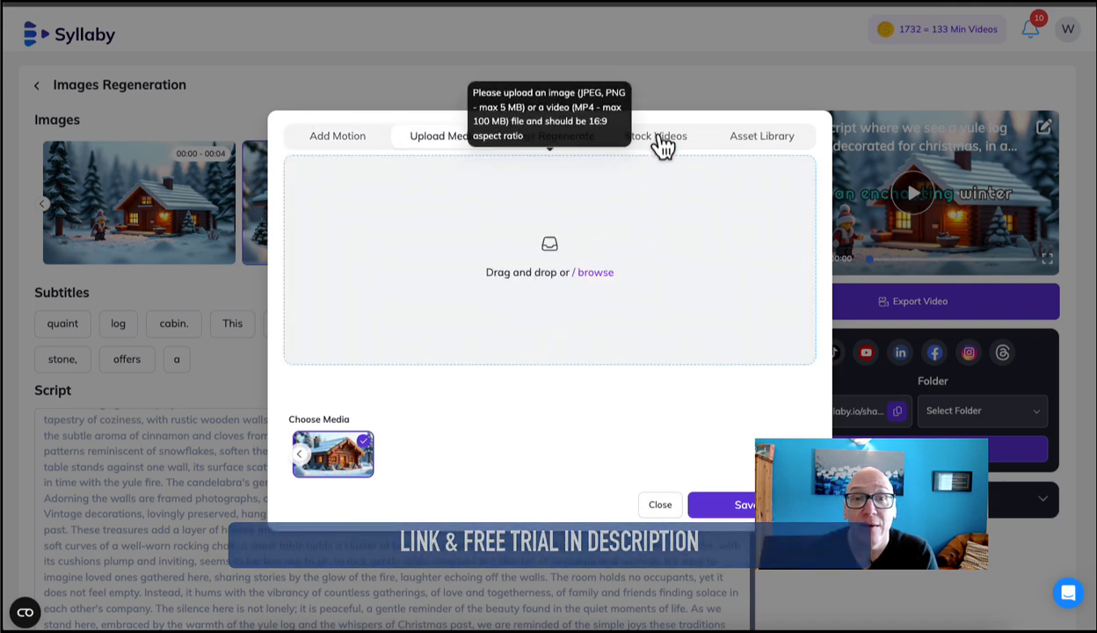
left_click(659, 139)
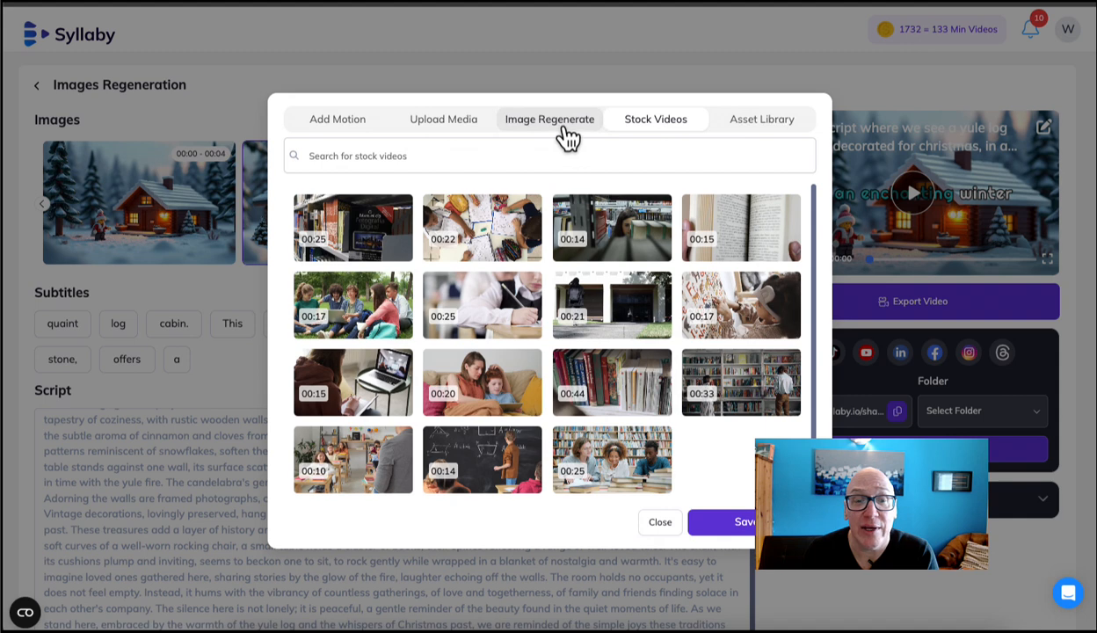
left_click(566, 132)
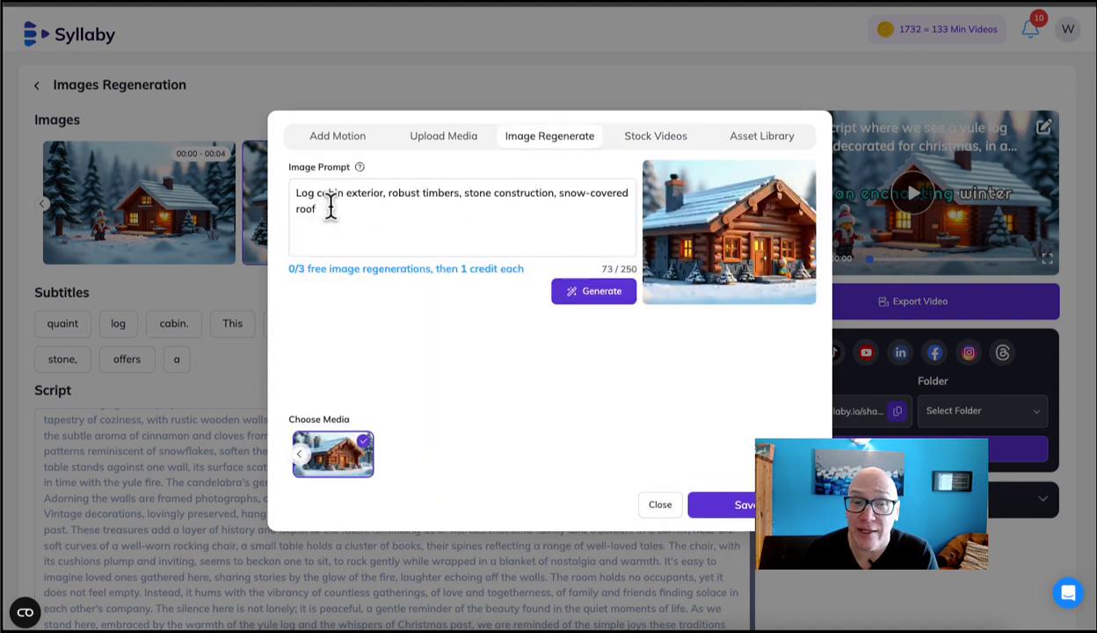
left_click(590, 295)
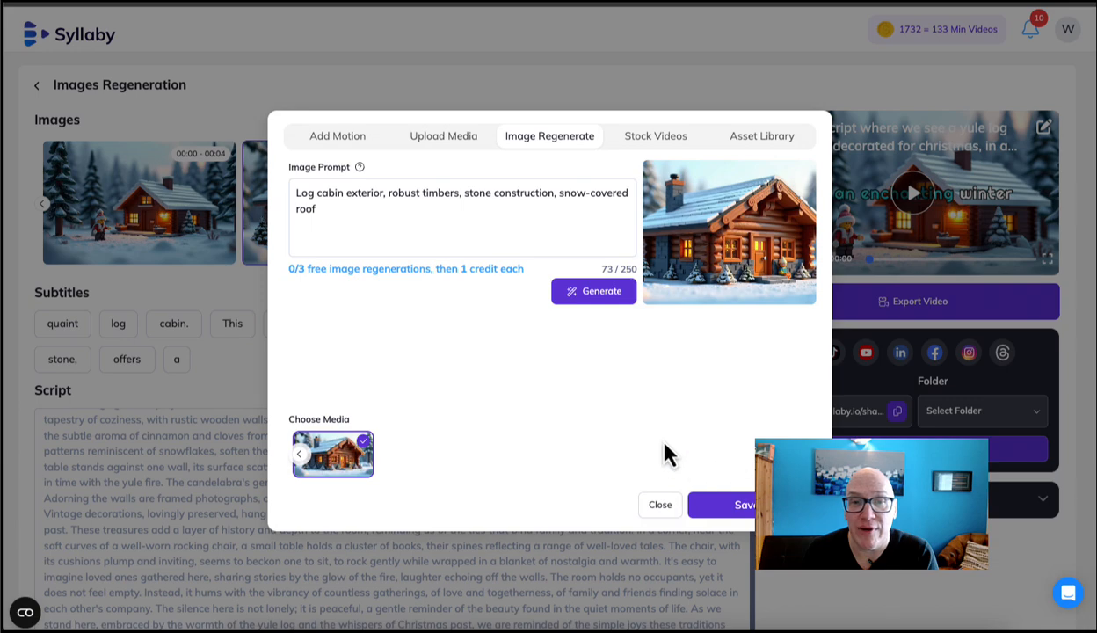
Add motion to the 00:05 - 00:09 log cabin image
left_click(435, 142)
left_click(364, 143)
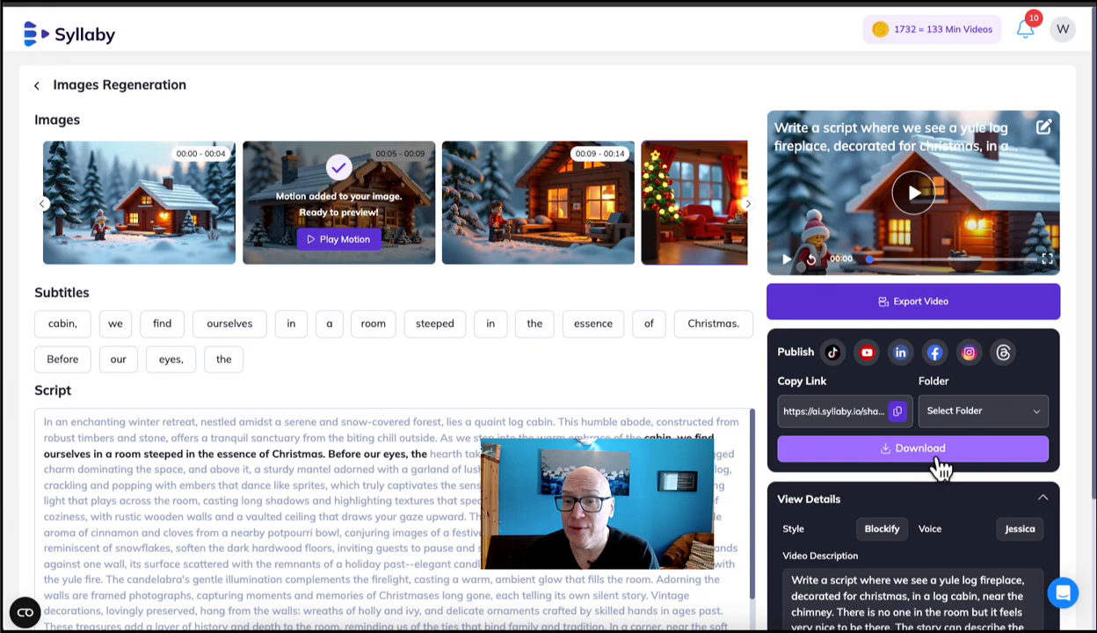
Check the folder choices for the yule log video without assigning one
left_click(971, 411)
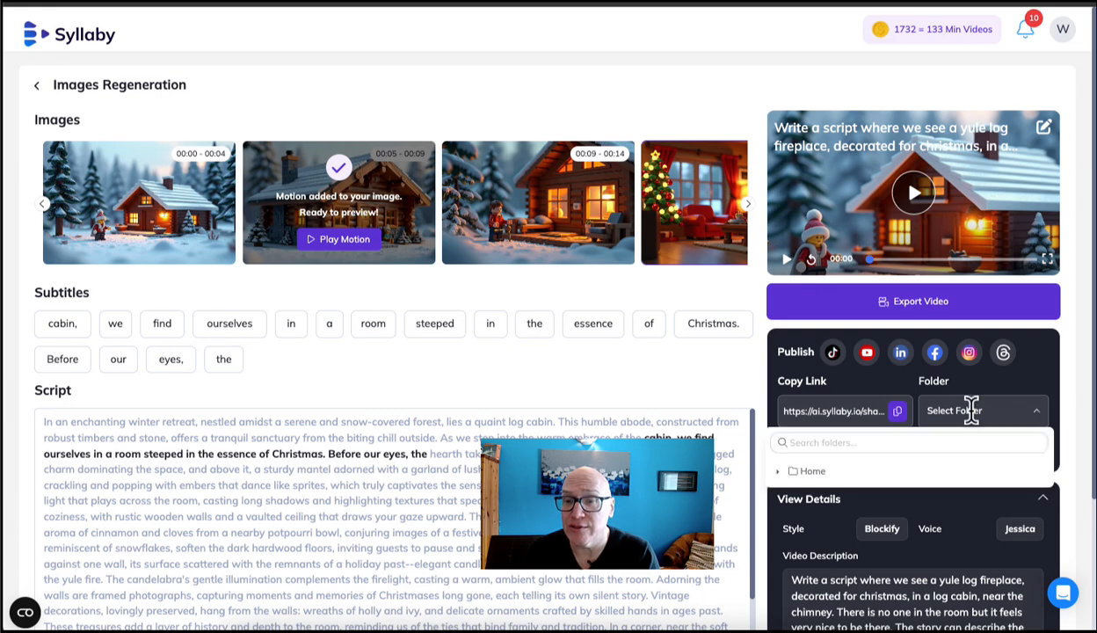
left_click(1024, 395)
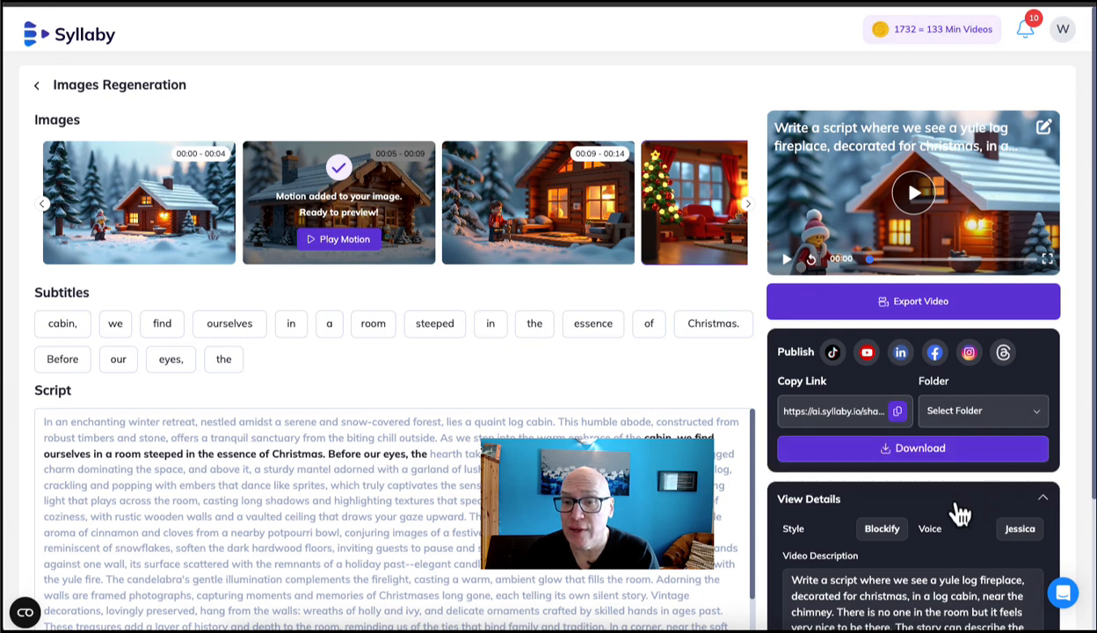
Review the yule log video's details, covering its style, voice, video description and script
scroll(941, 493, "down", 2)
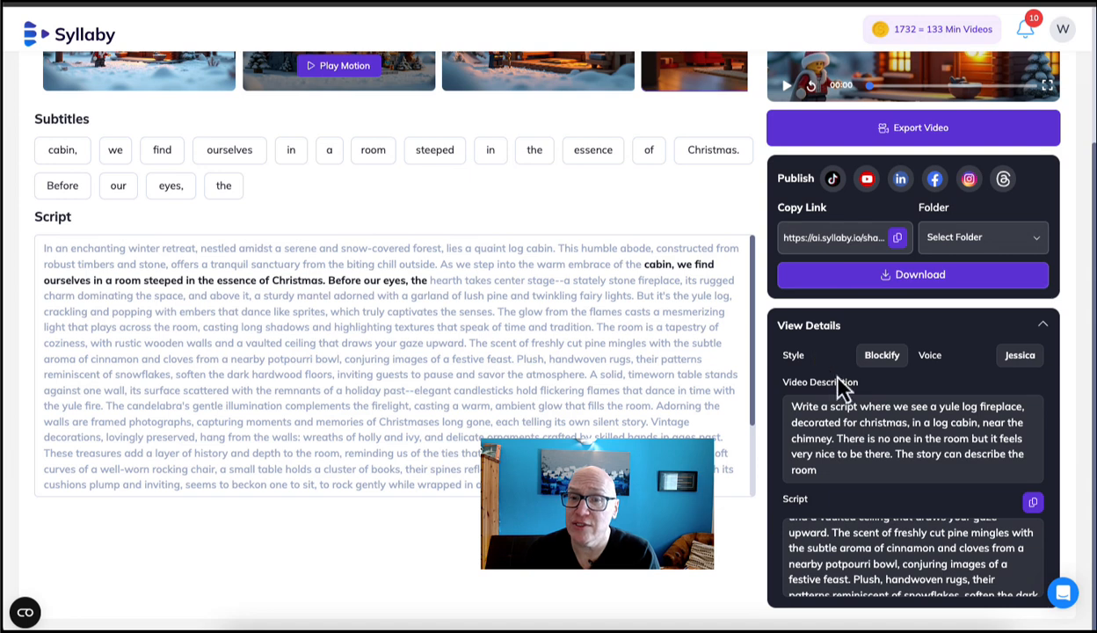
double_click(866, 355)
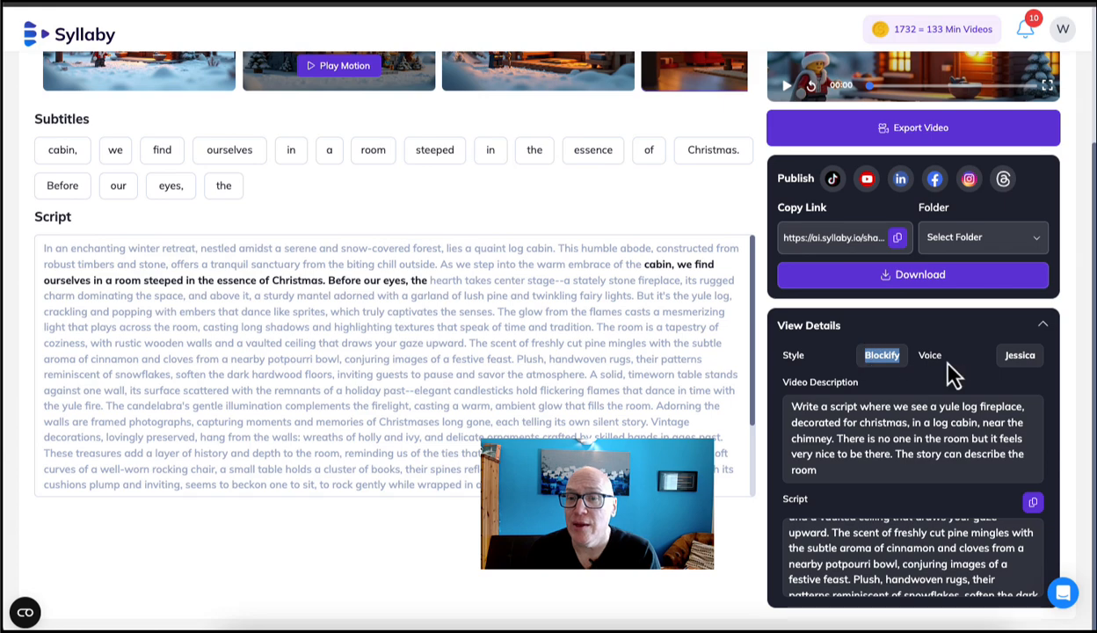
left_click_drag(774, 403, 823, 482)
left_click_drag(782, 533, 897, 613)
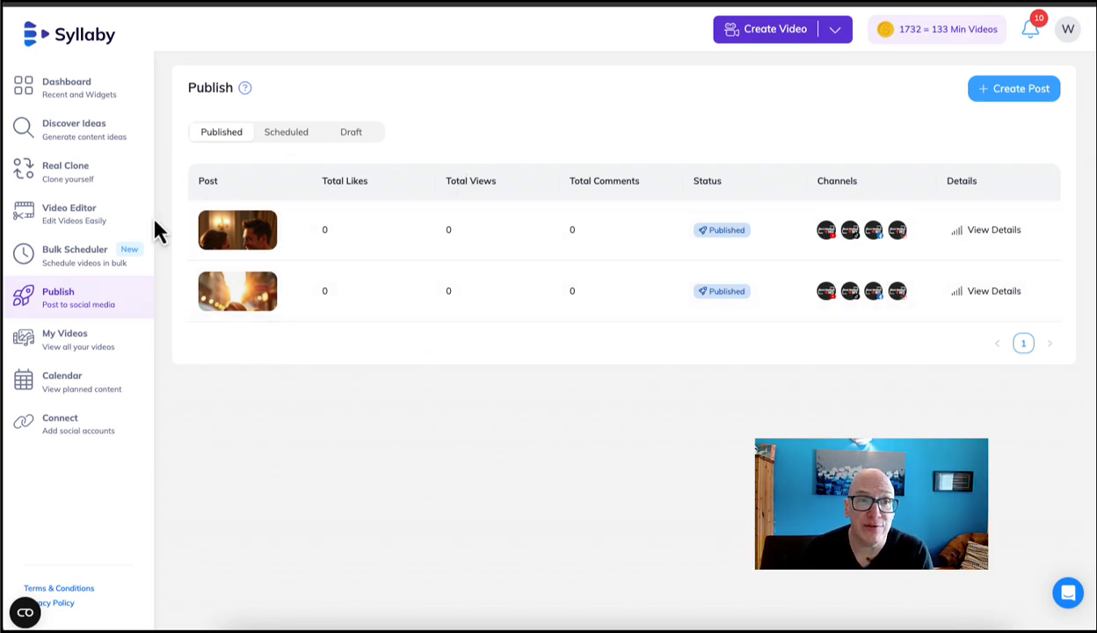
Start a new social media post and deselect, then reselect its YouTube channel
left_click(1016, 98)
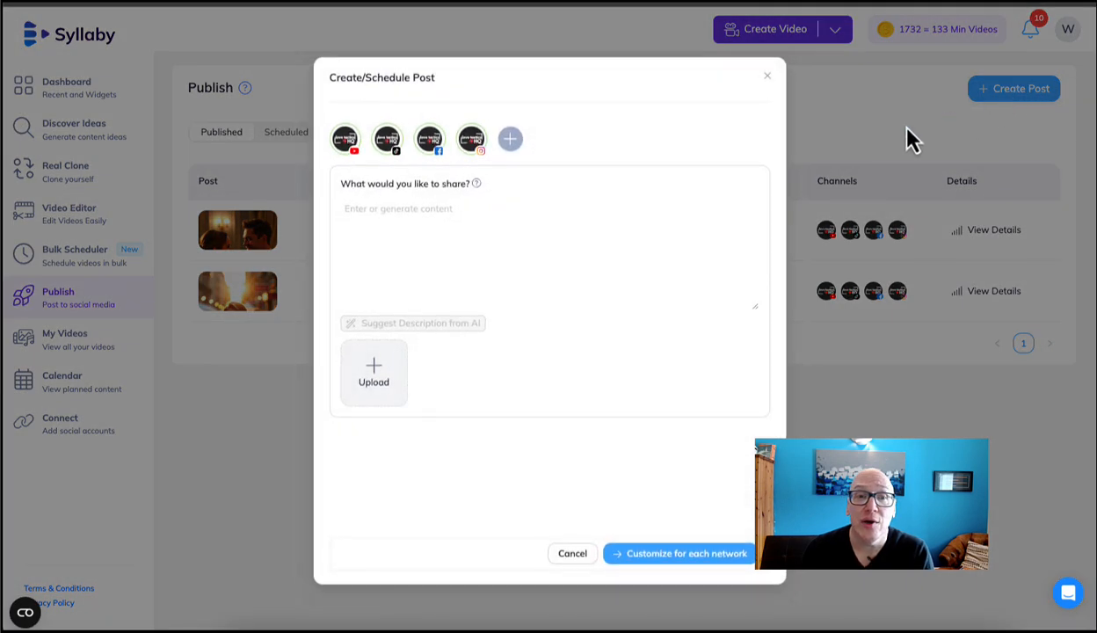
left_click(346, 140)
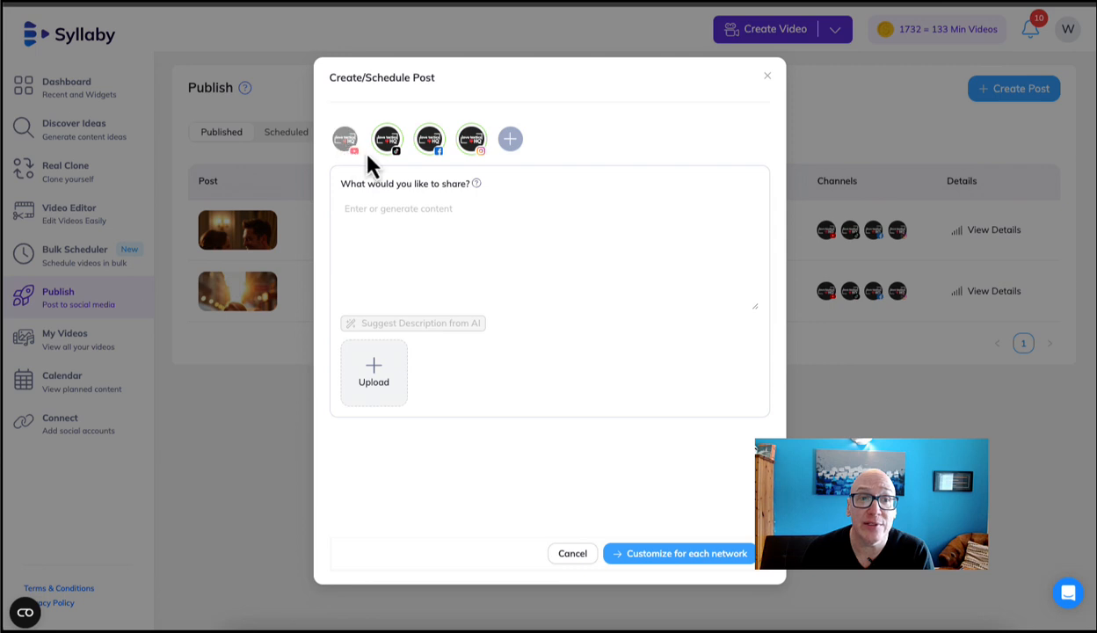
left_click(347, 139)
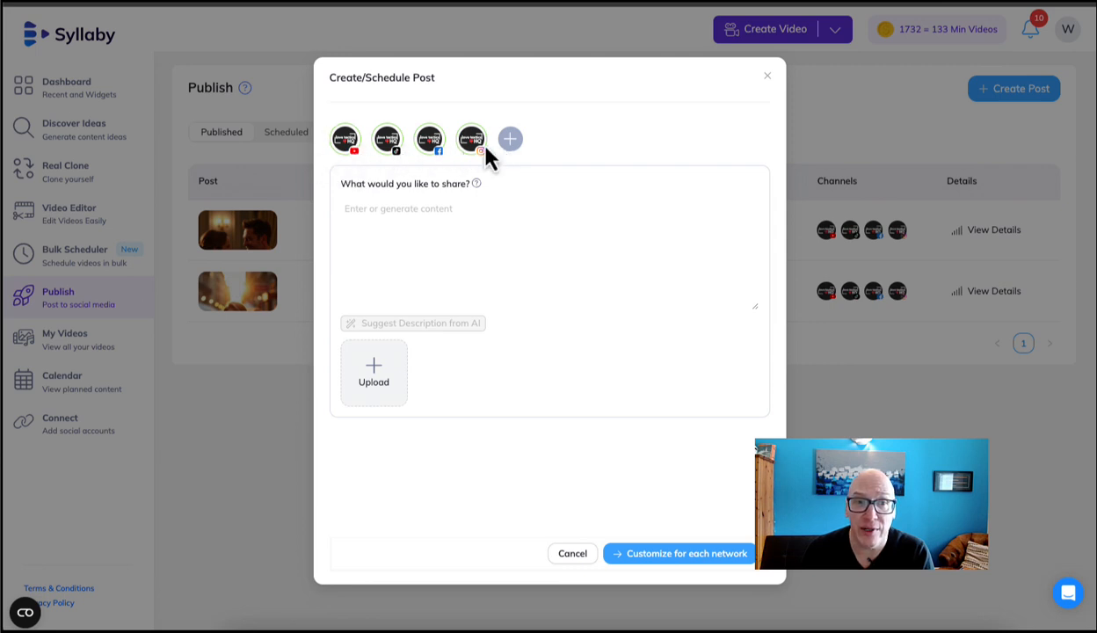
Enter "This is a test" as the post content and have AI suggest a description from it
left_click(387, 209)
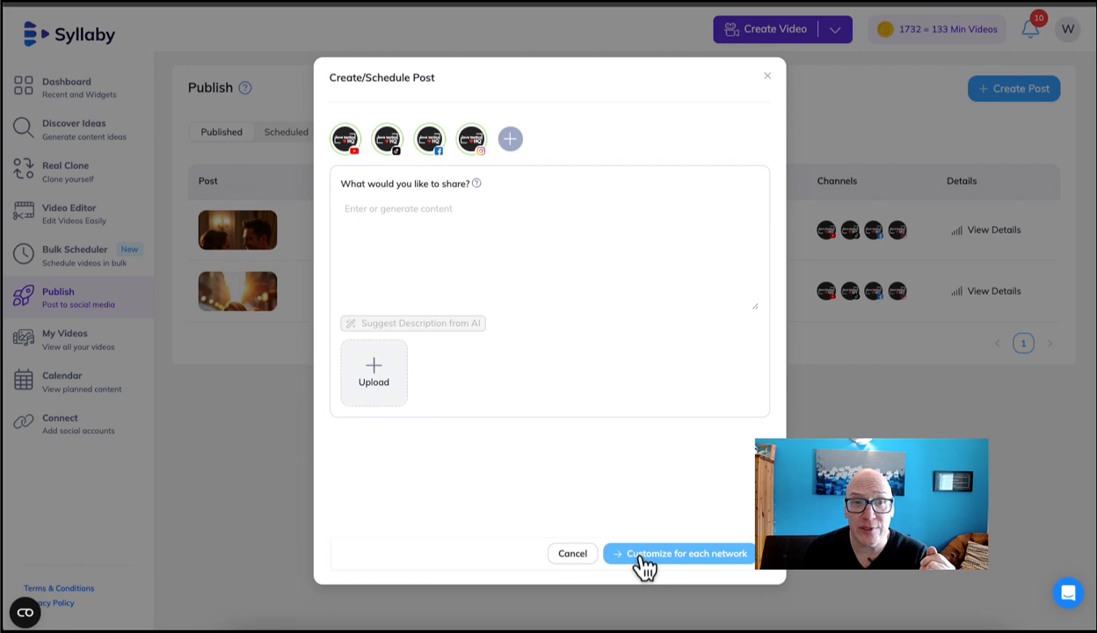
left_click(414, 208)
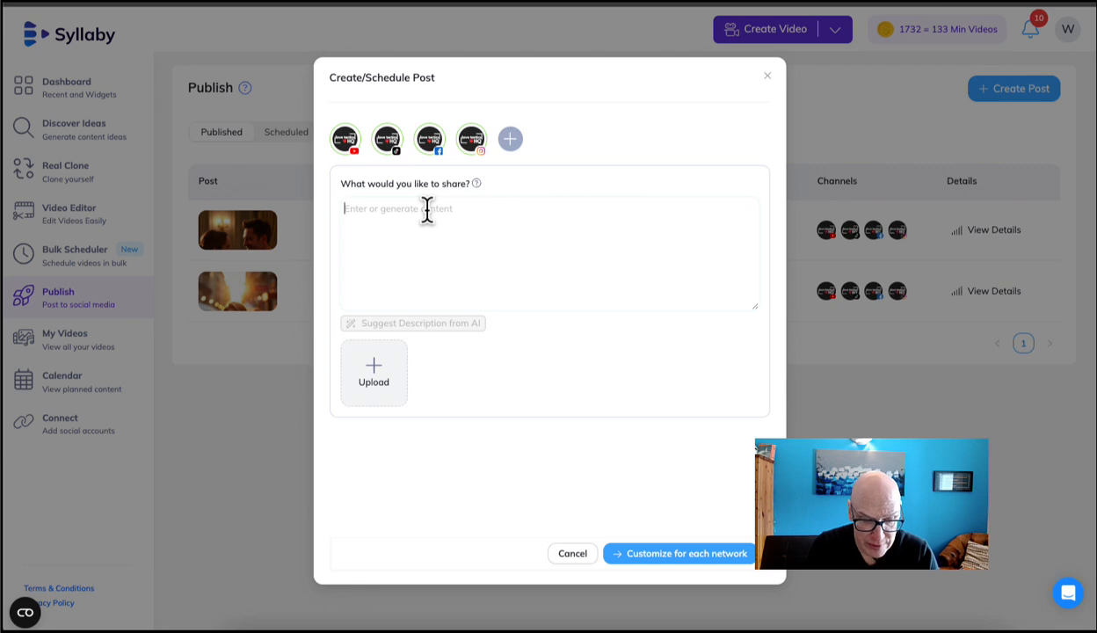
type("This is a test")
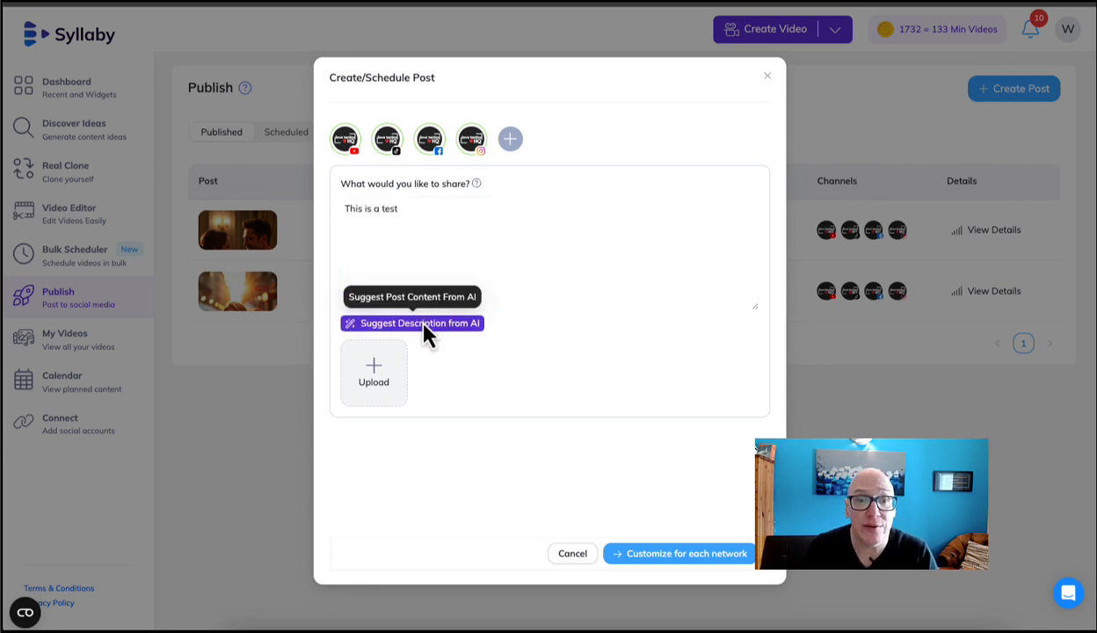
left_click(424, 324)
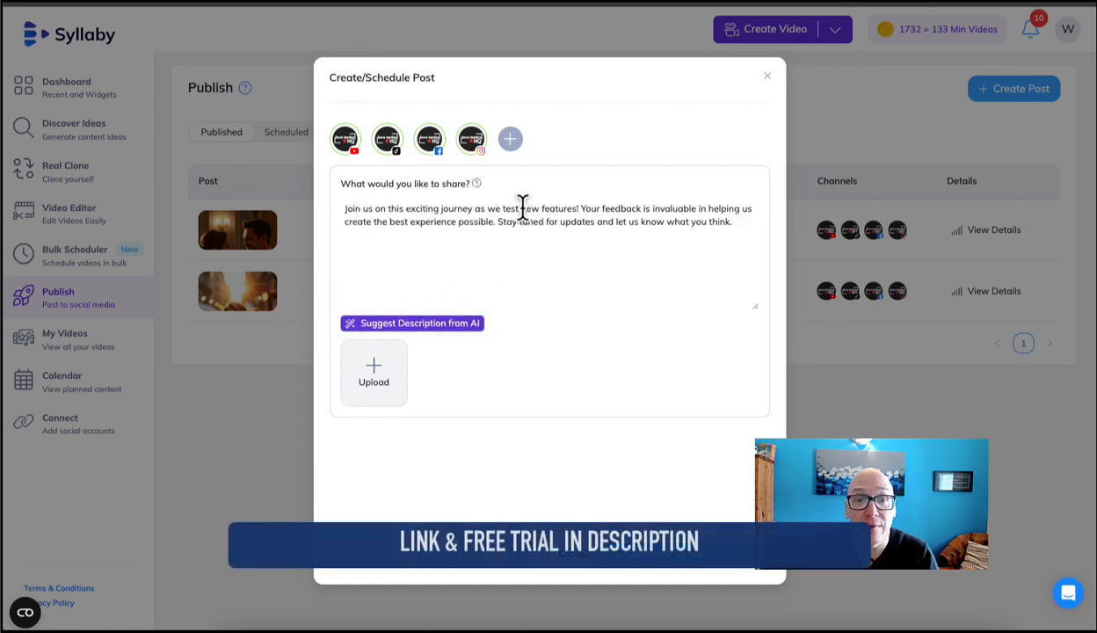
Customize the post for each network and title the YouTube version "This is a test #shorts"
left_click(651, 567)
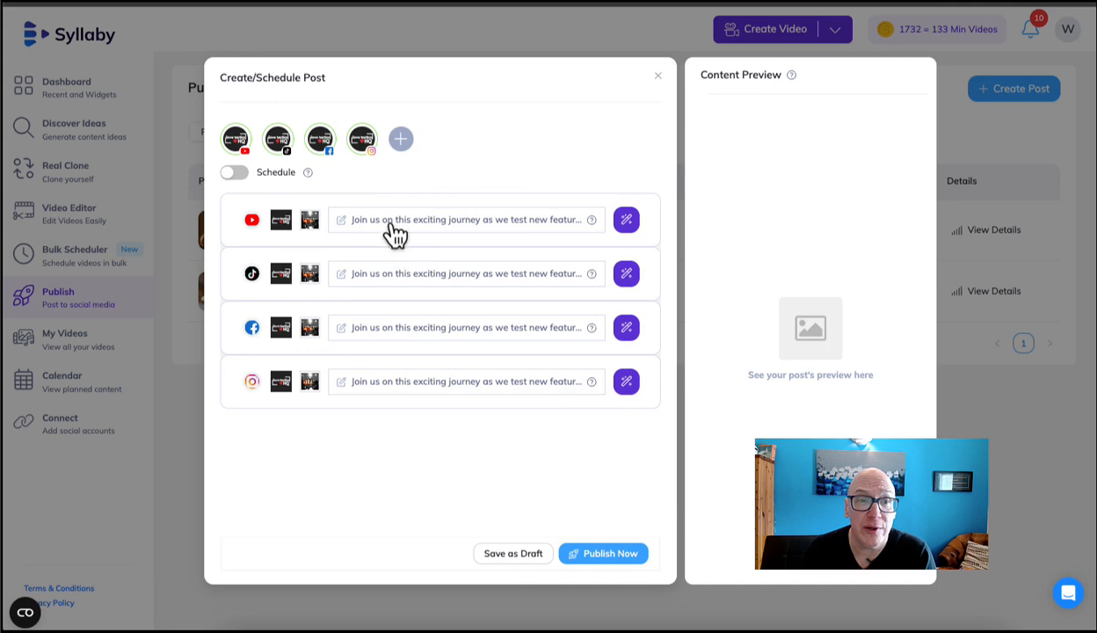
left_click(394, 230)
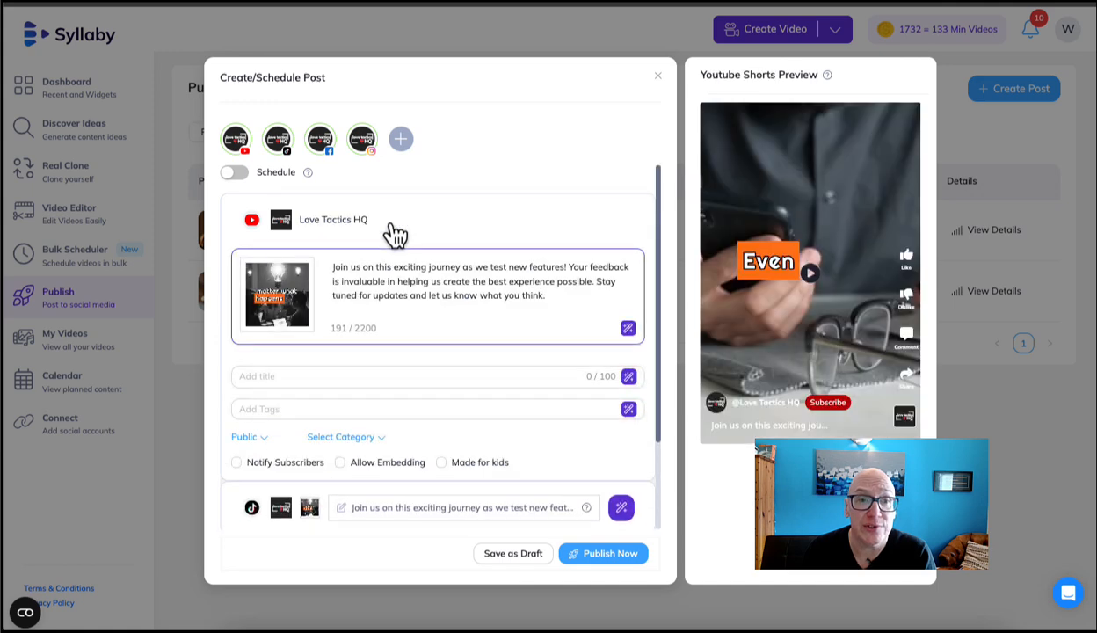
left_click(303, 376)
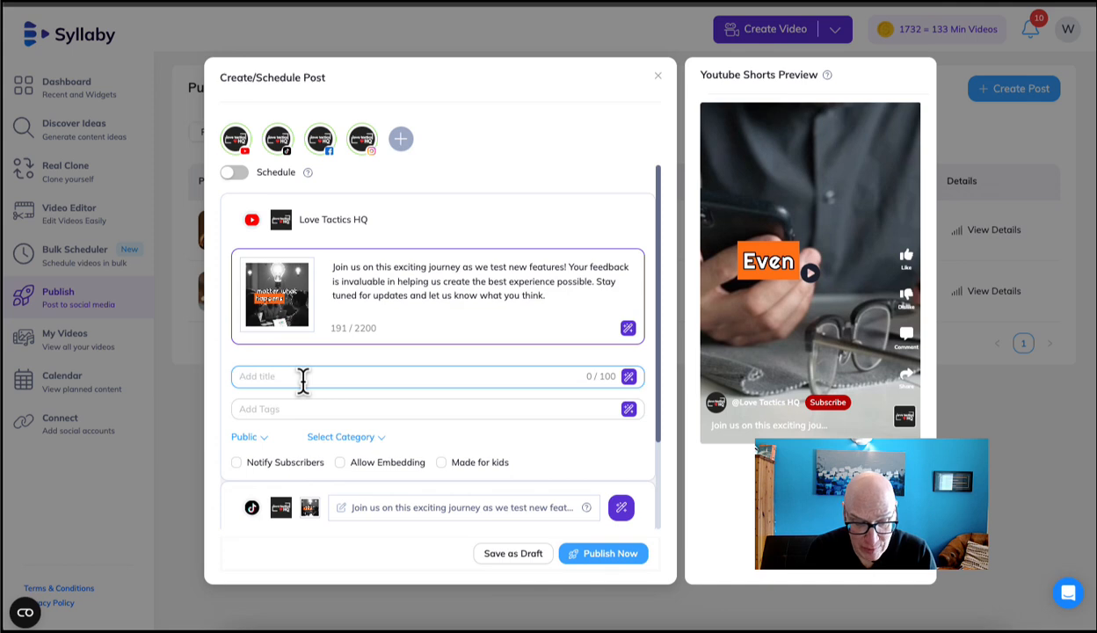
type("This is a test #shorts")
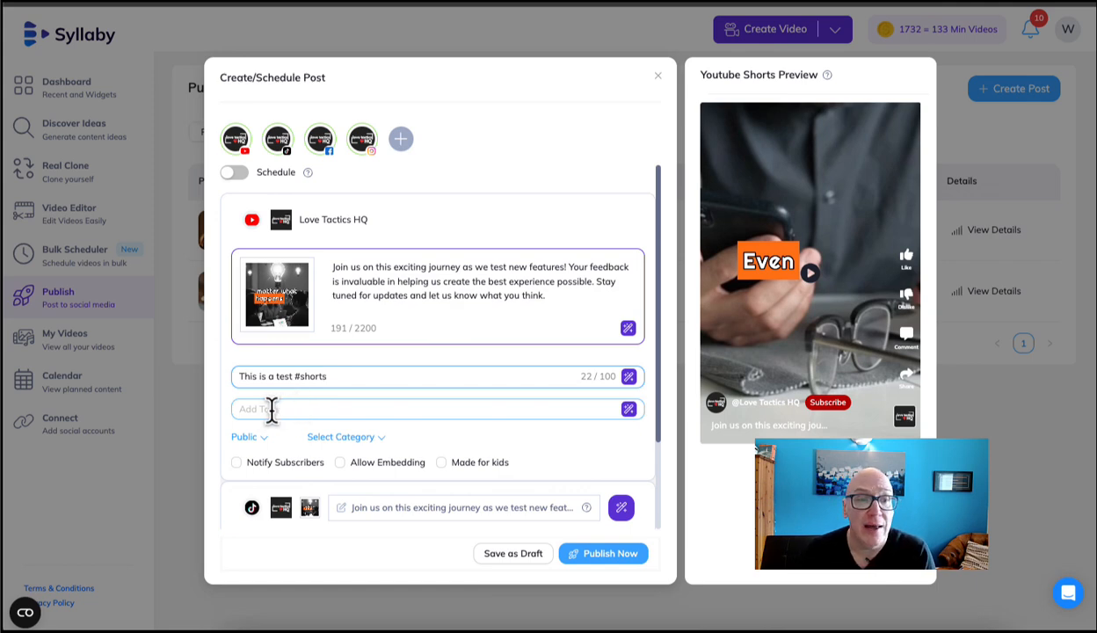
Open the TikTok version of the post and review its description and preview
scroll(337, 345, "down", 1)
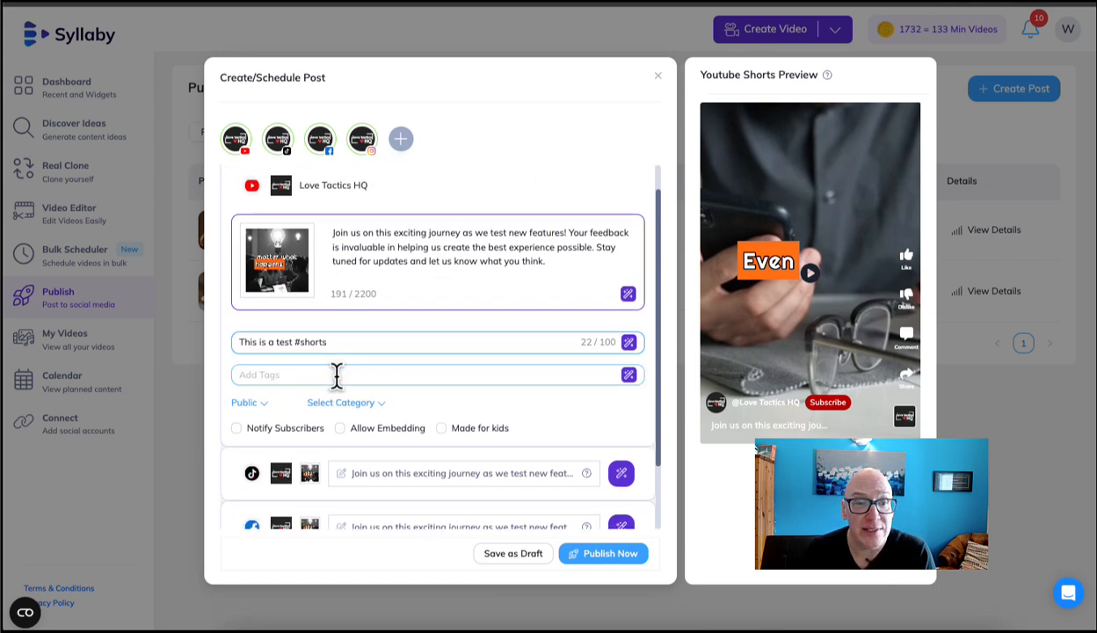
scroll(338, 375, "down", 2)
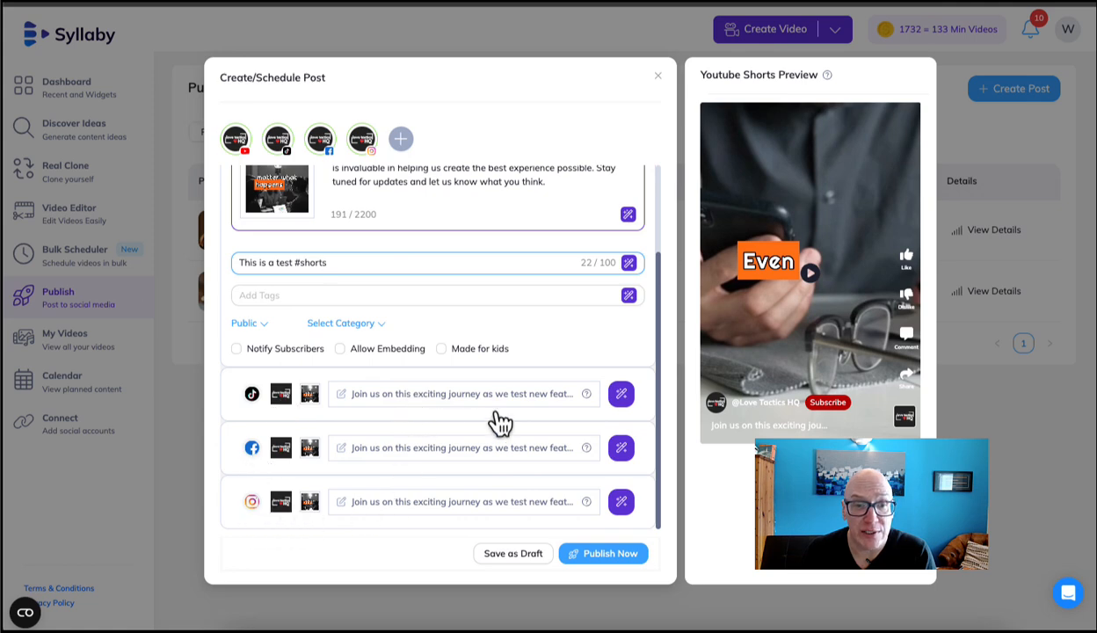
left_click(458, 393)
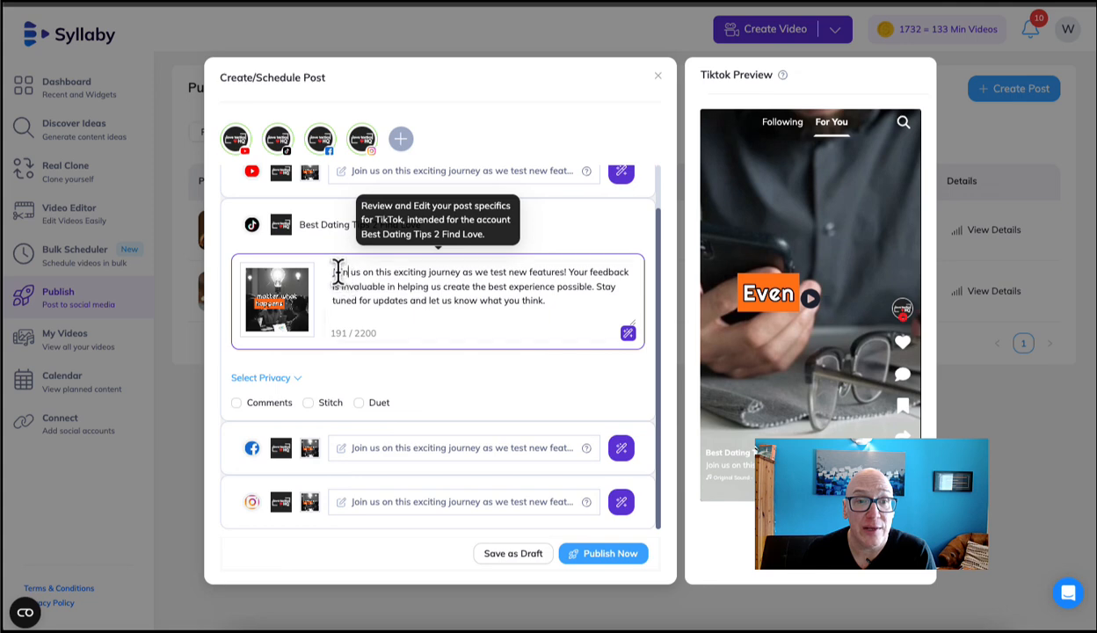
left_click_drag(333, 272, 539, 296)
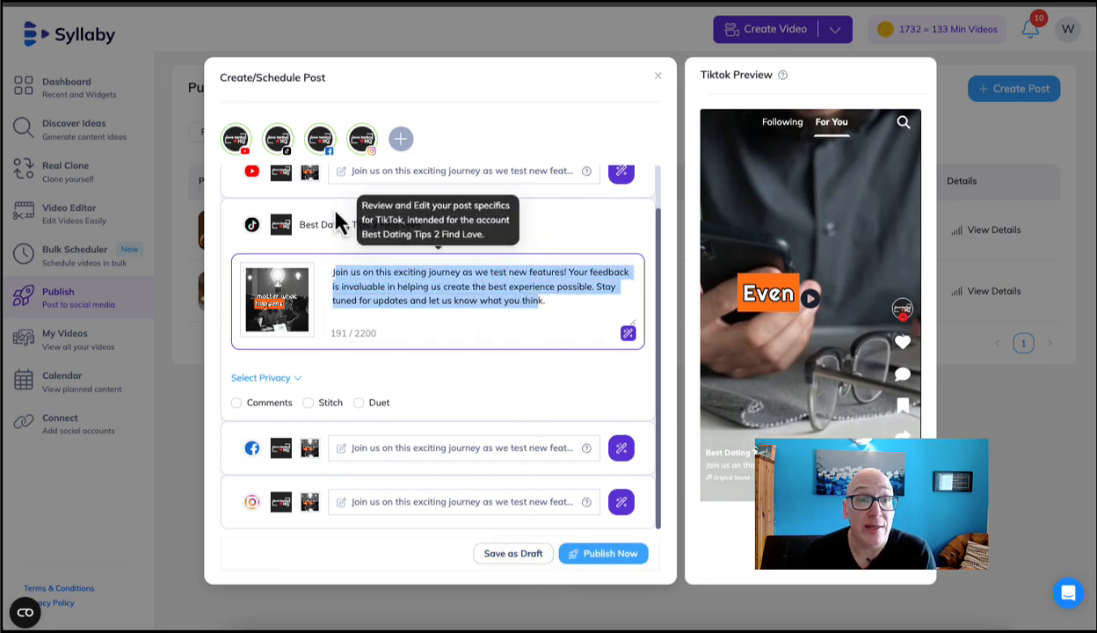
Turn on scheduling for the post and set it to January 24, 2025 at 07:00 AM
scroll(291, 264, "up", 1)
scroll(282, 246, "up", 1)
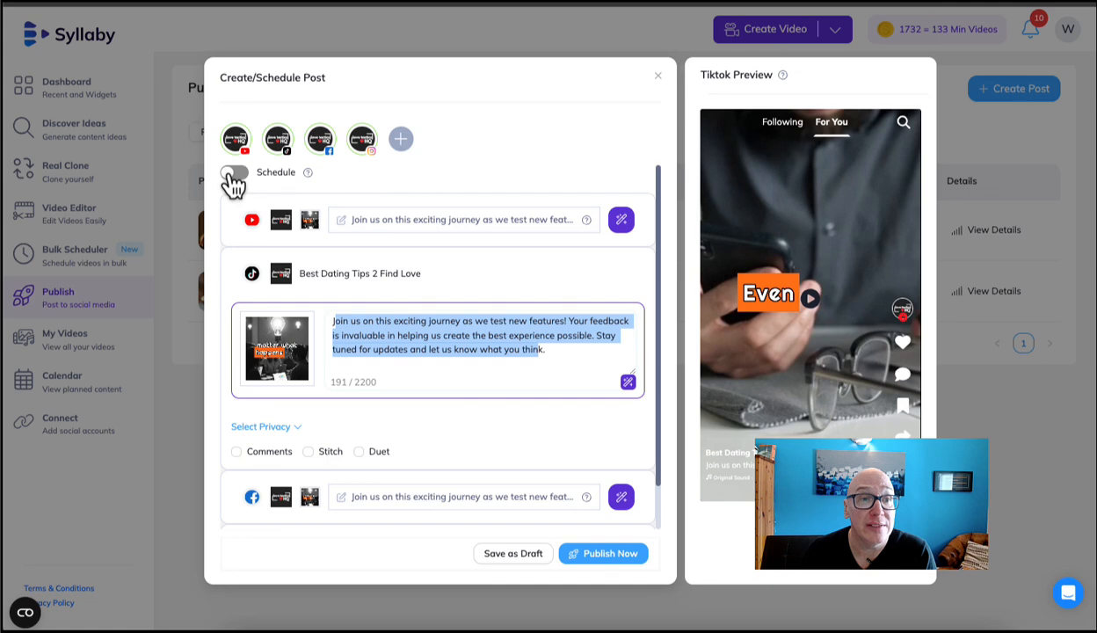
left_click(233, 179)
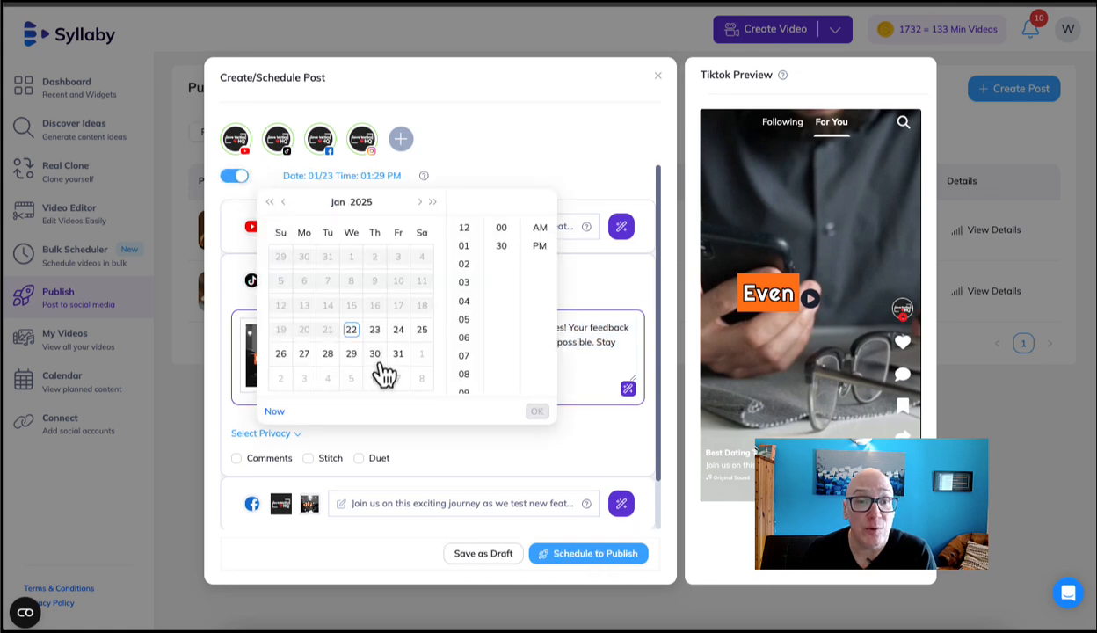
left_click(398, 329)
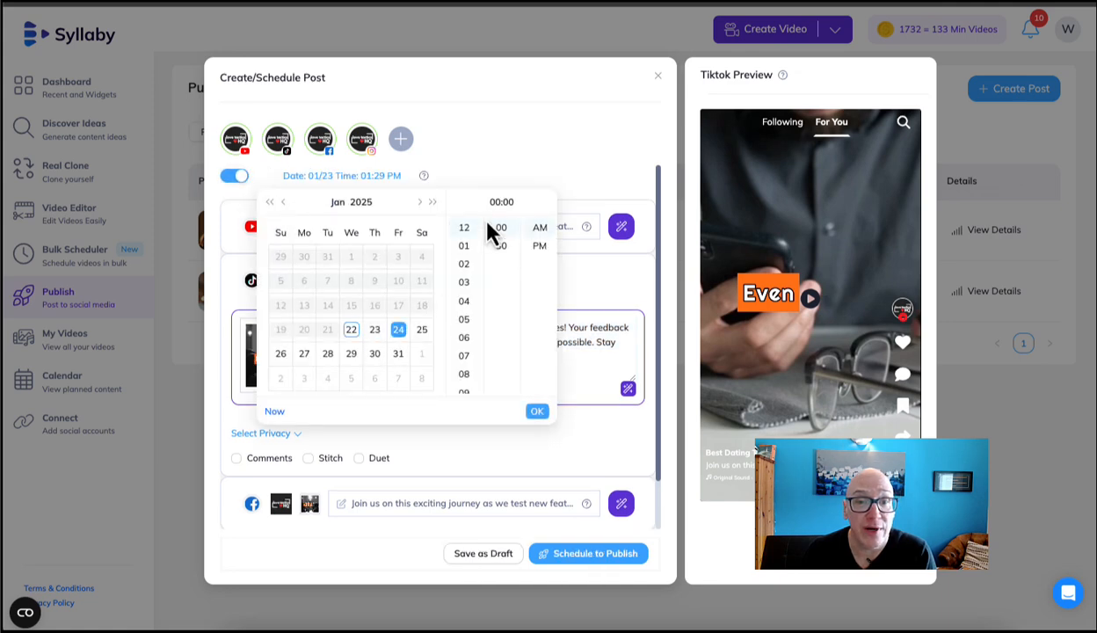
left_click(536, 411)
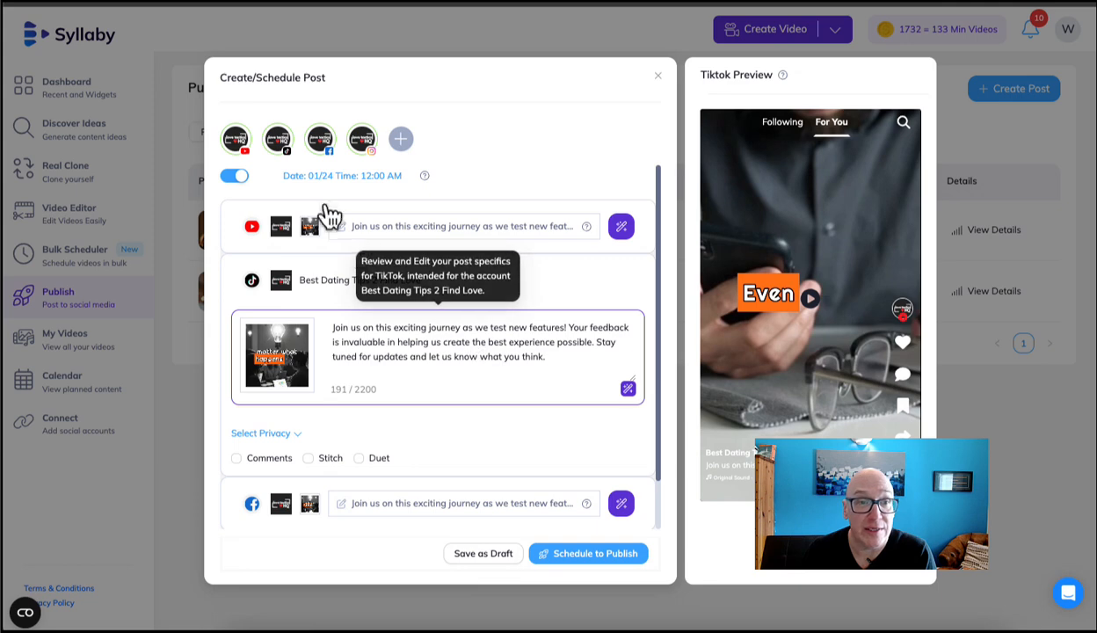
left_click(286, 178)
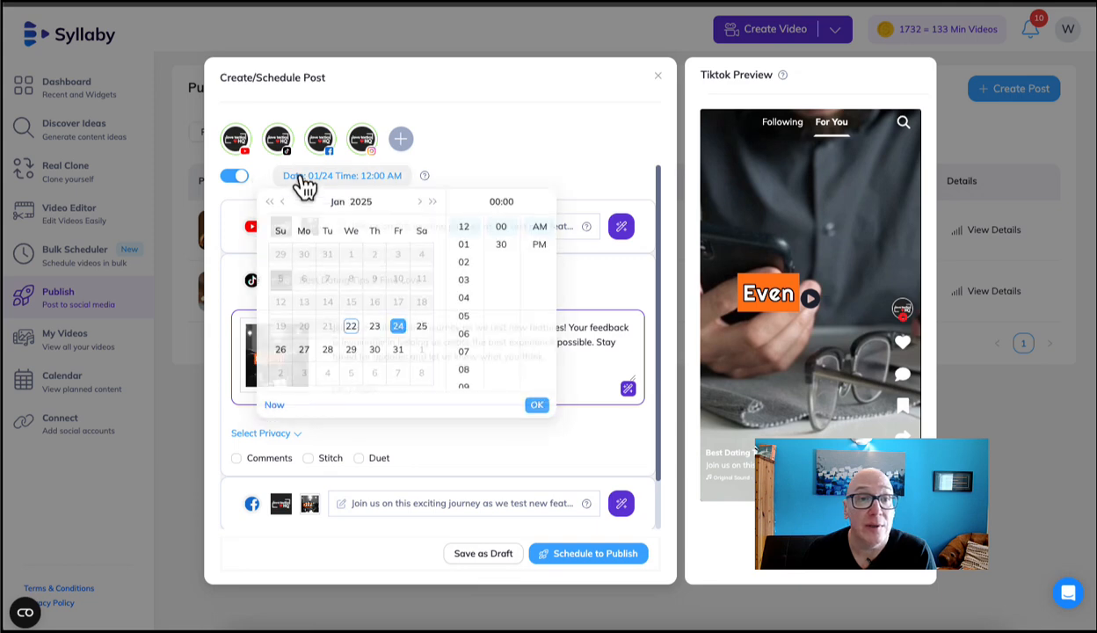
left_click(466, 357)
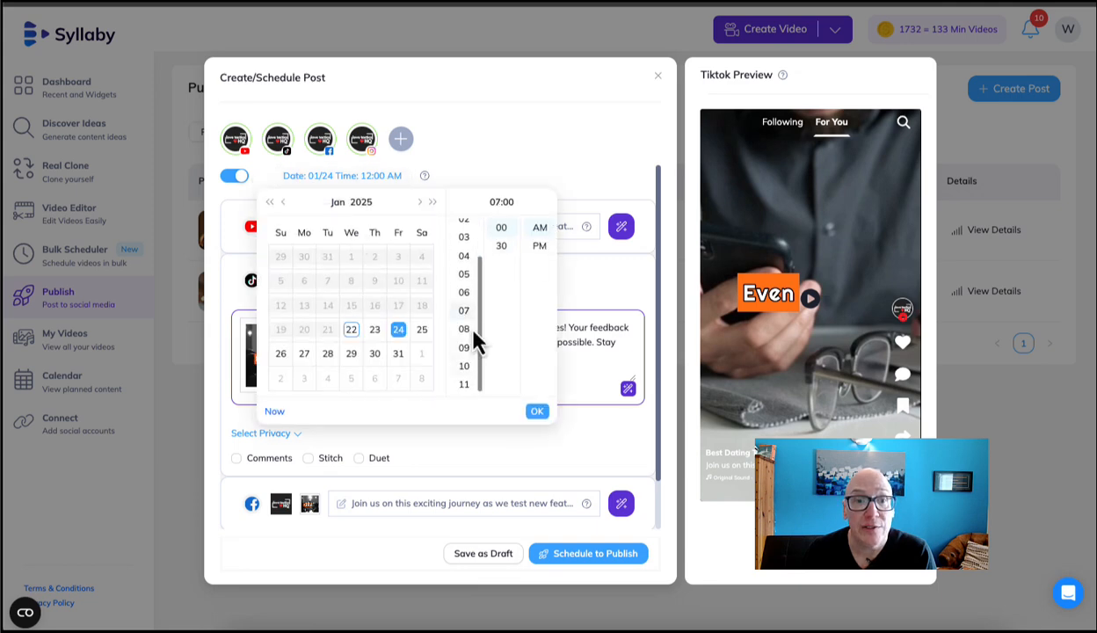
left_click(538, 413)
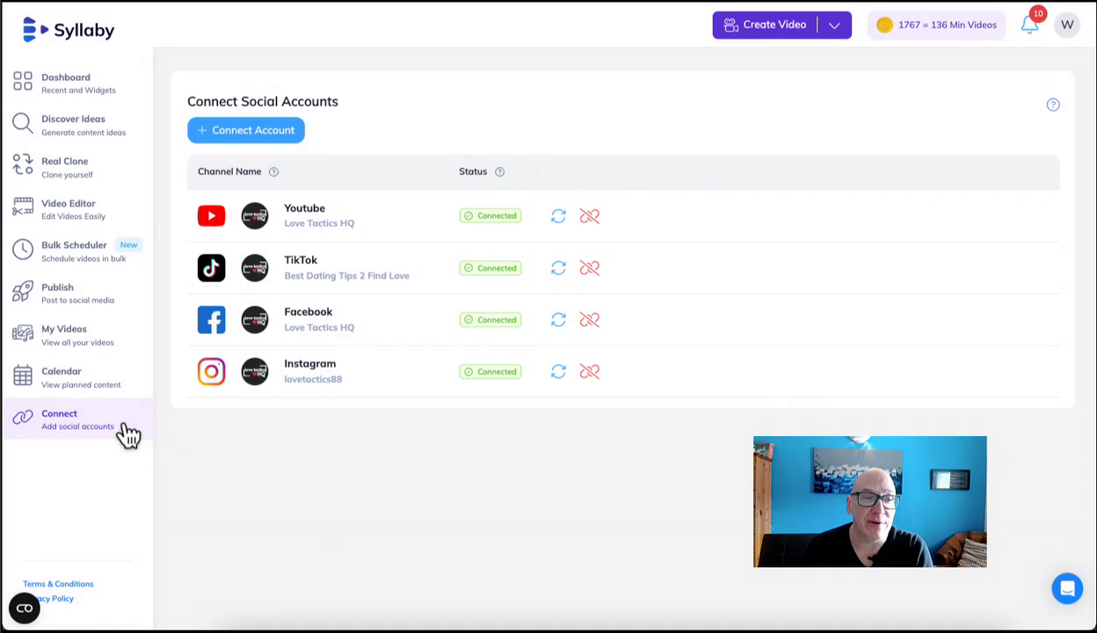
Check which social platforms can be connected as accounts, without connecting a new one
left_click(268, 136)
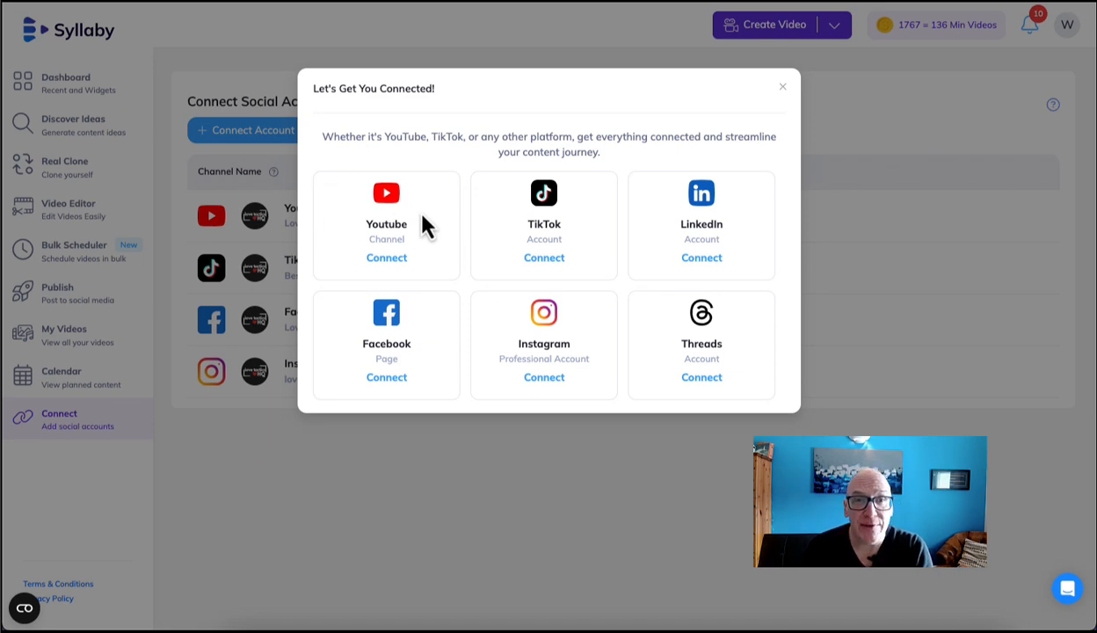
left_click(782, 88)
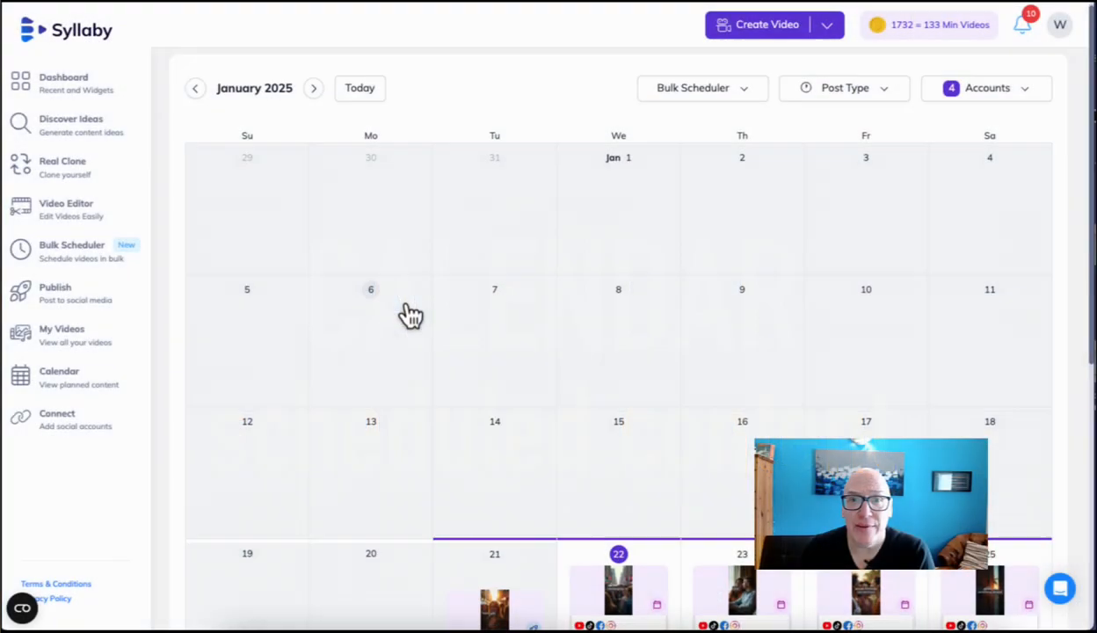
Review the posts planned in the January 2025 calendar, especially those from January 21 to 28
scroll(407, 314, "down", 2)
scroll(409, 313, "down", 1)
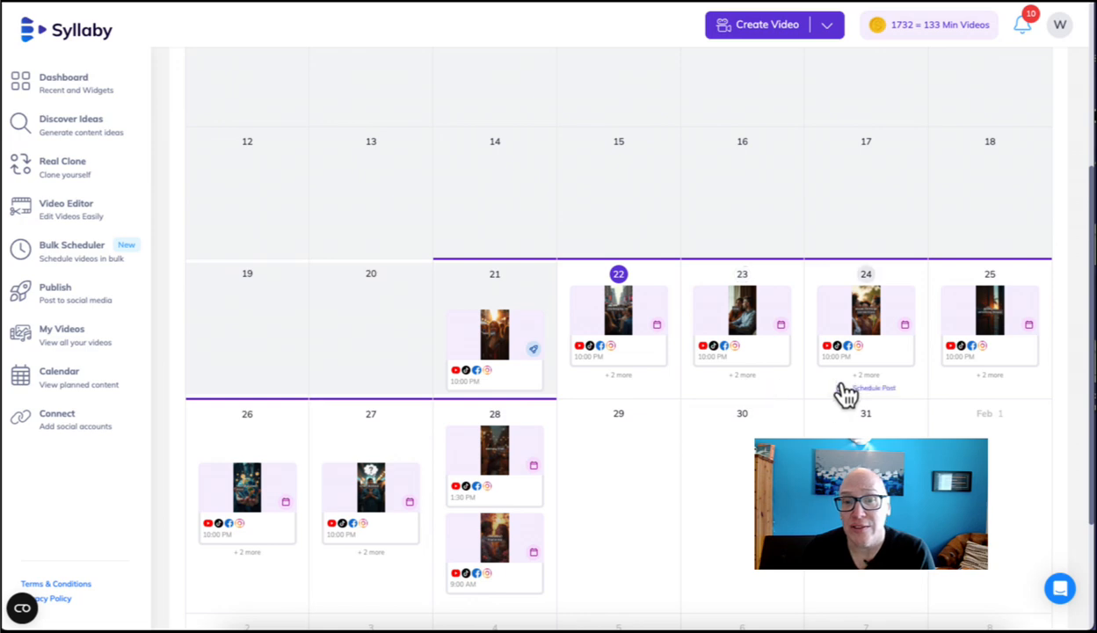
scroll(507, 466, "down", 2)
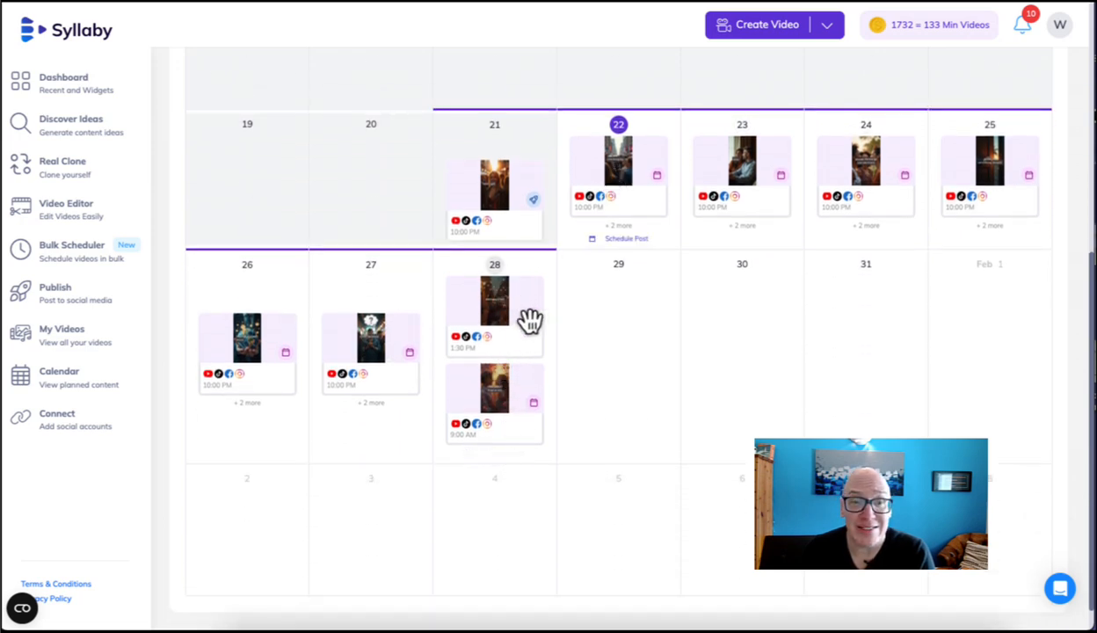
scroll(522, 356, "up", 1)
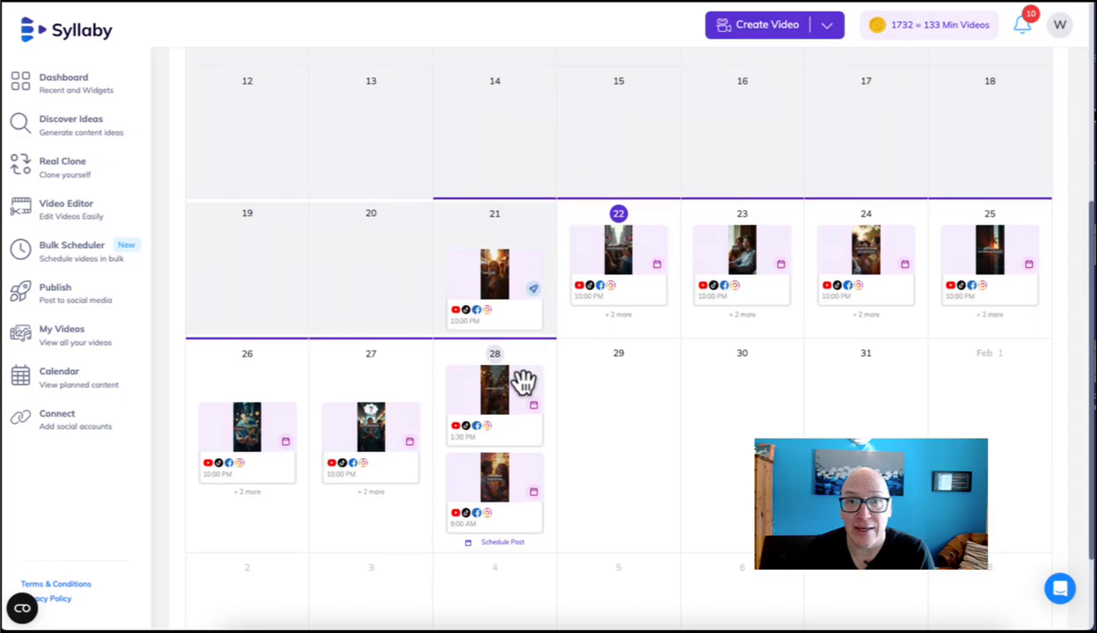